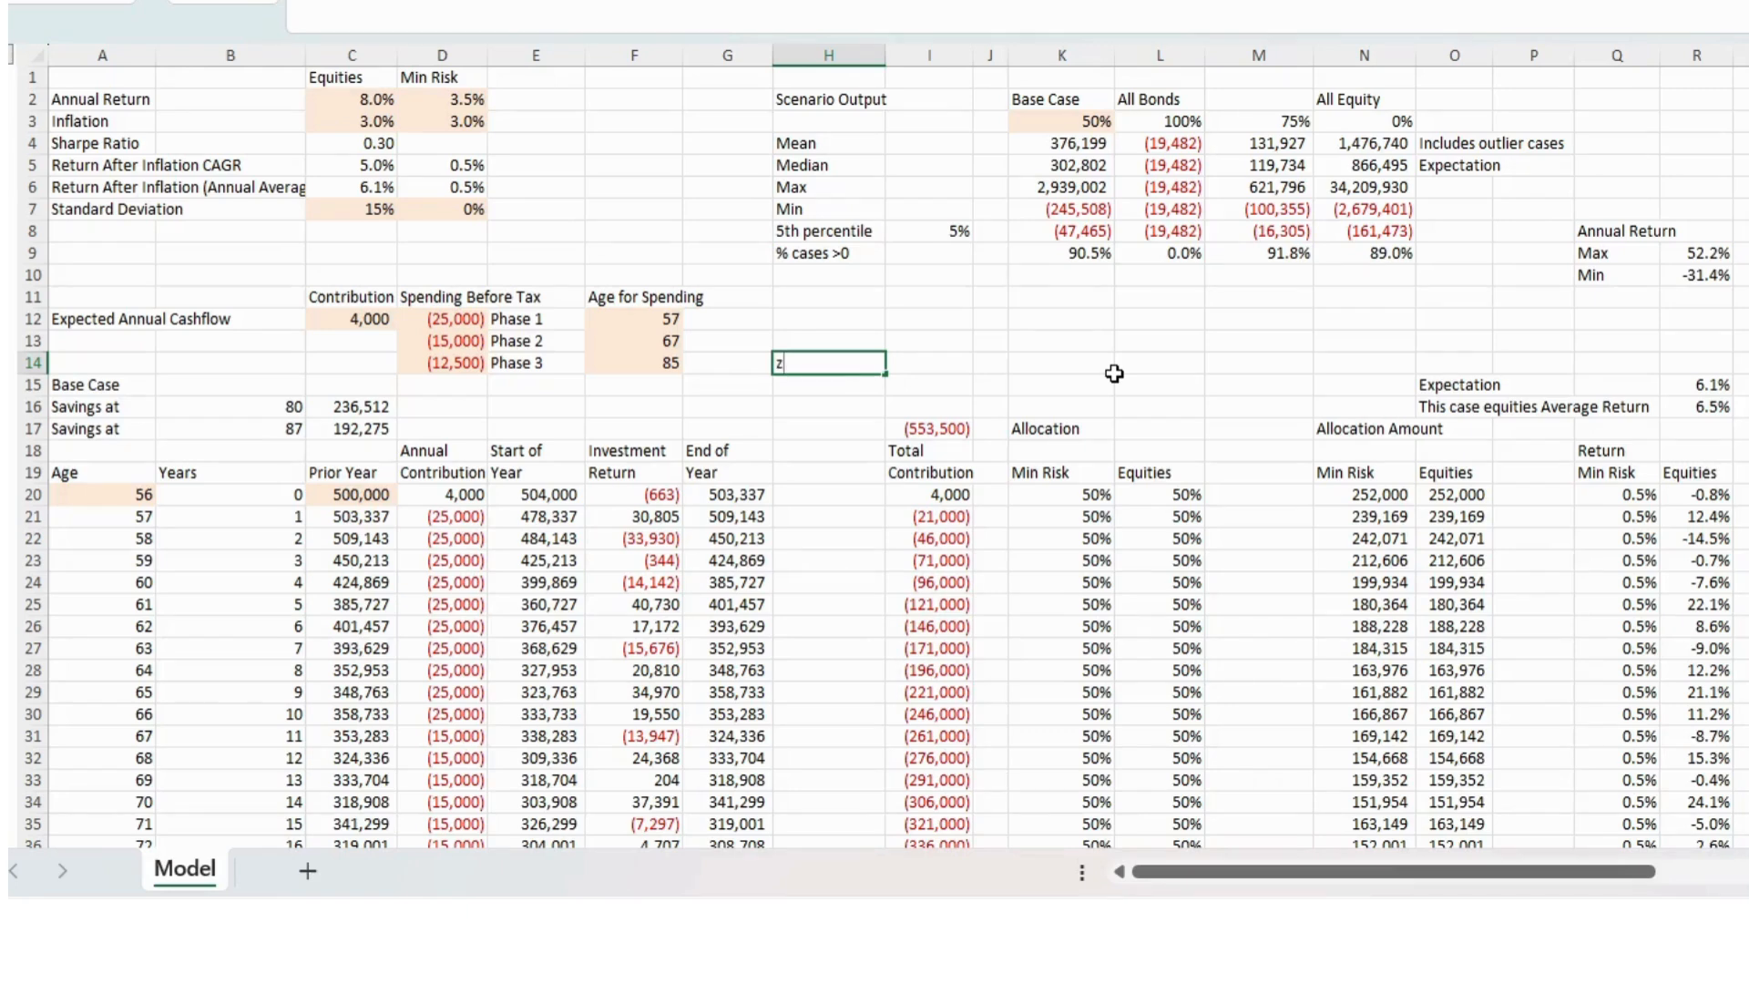
- Force a recalculation, then review starting savings 500,000, starting age 56 and the three phase spending amounts
key("Escape")
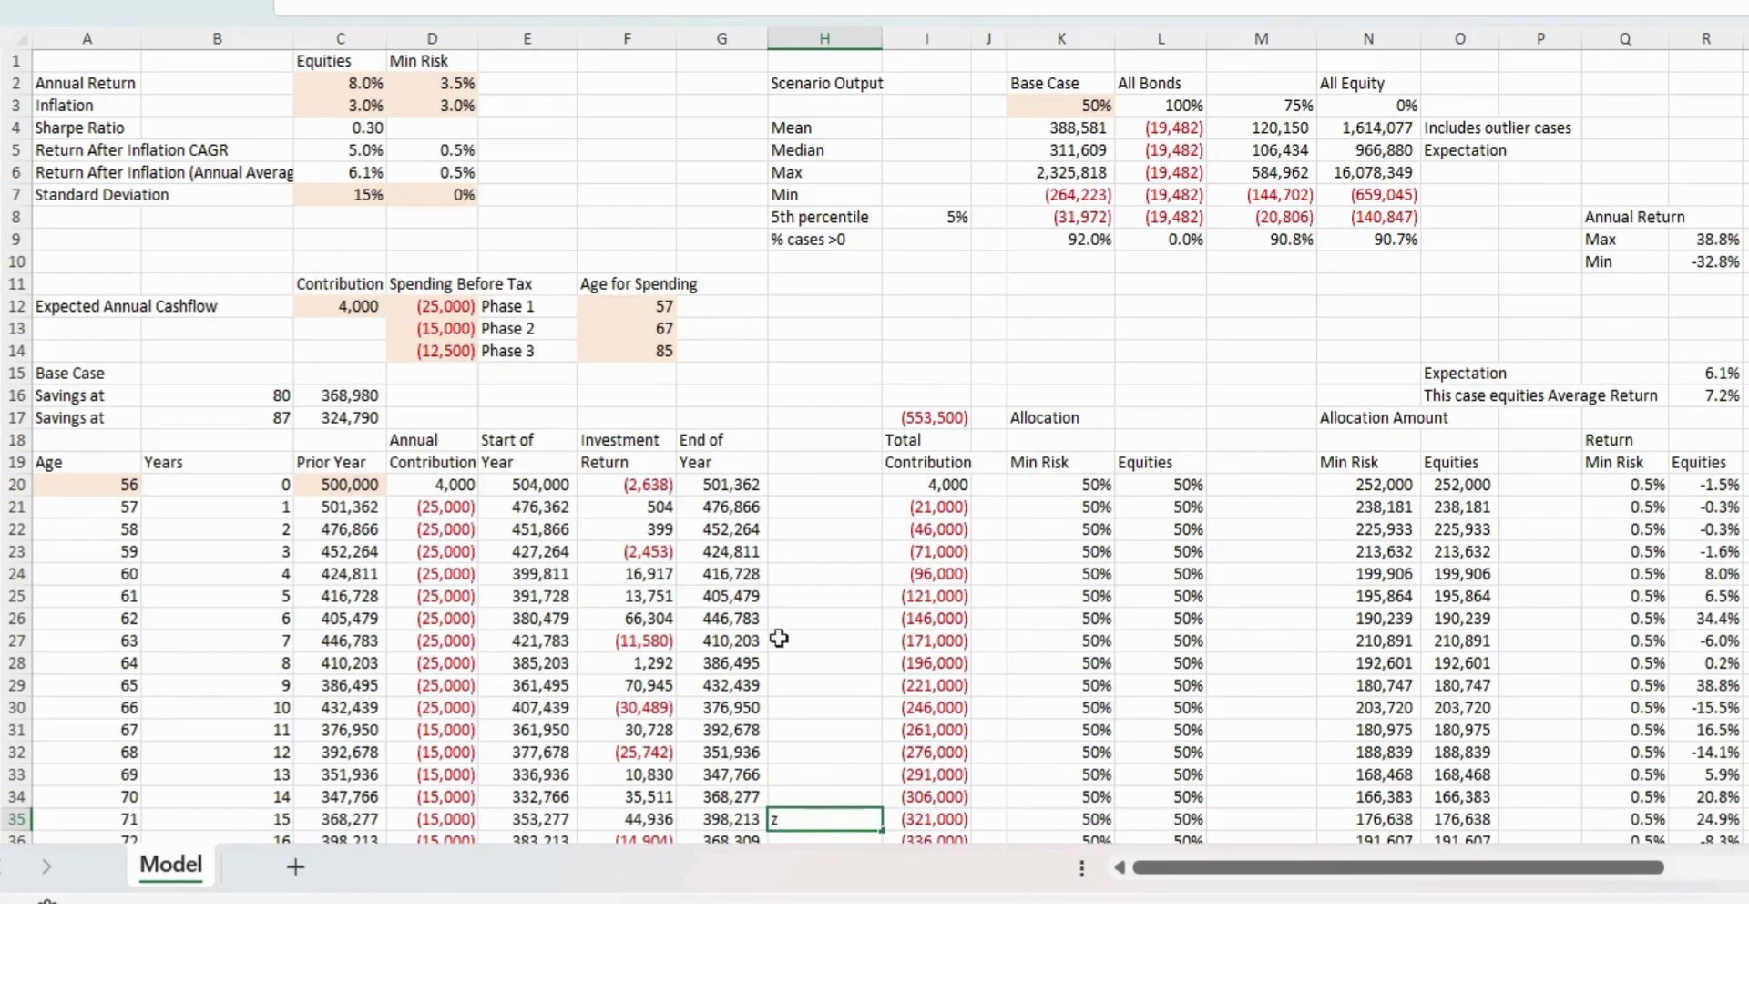
type("z")
left_click(349, 485)
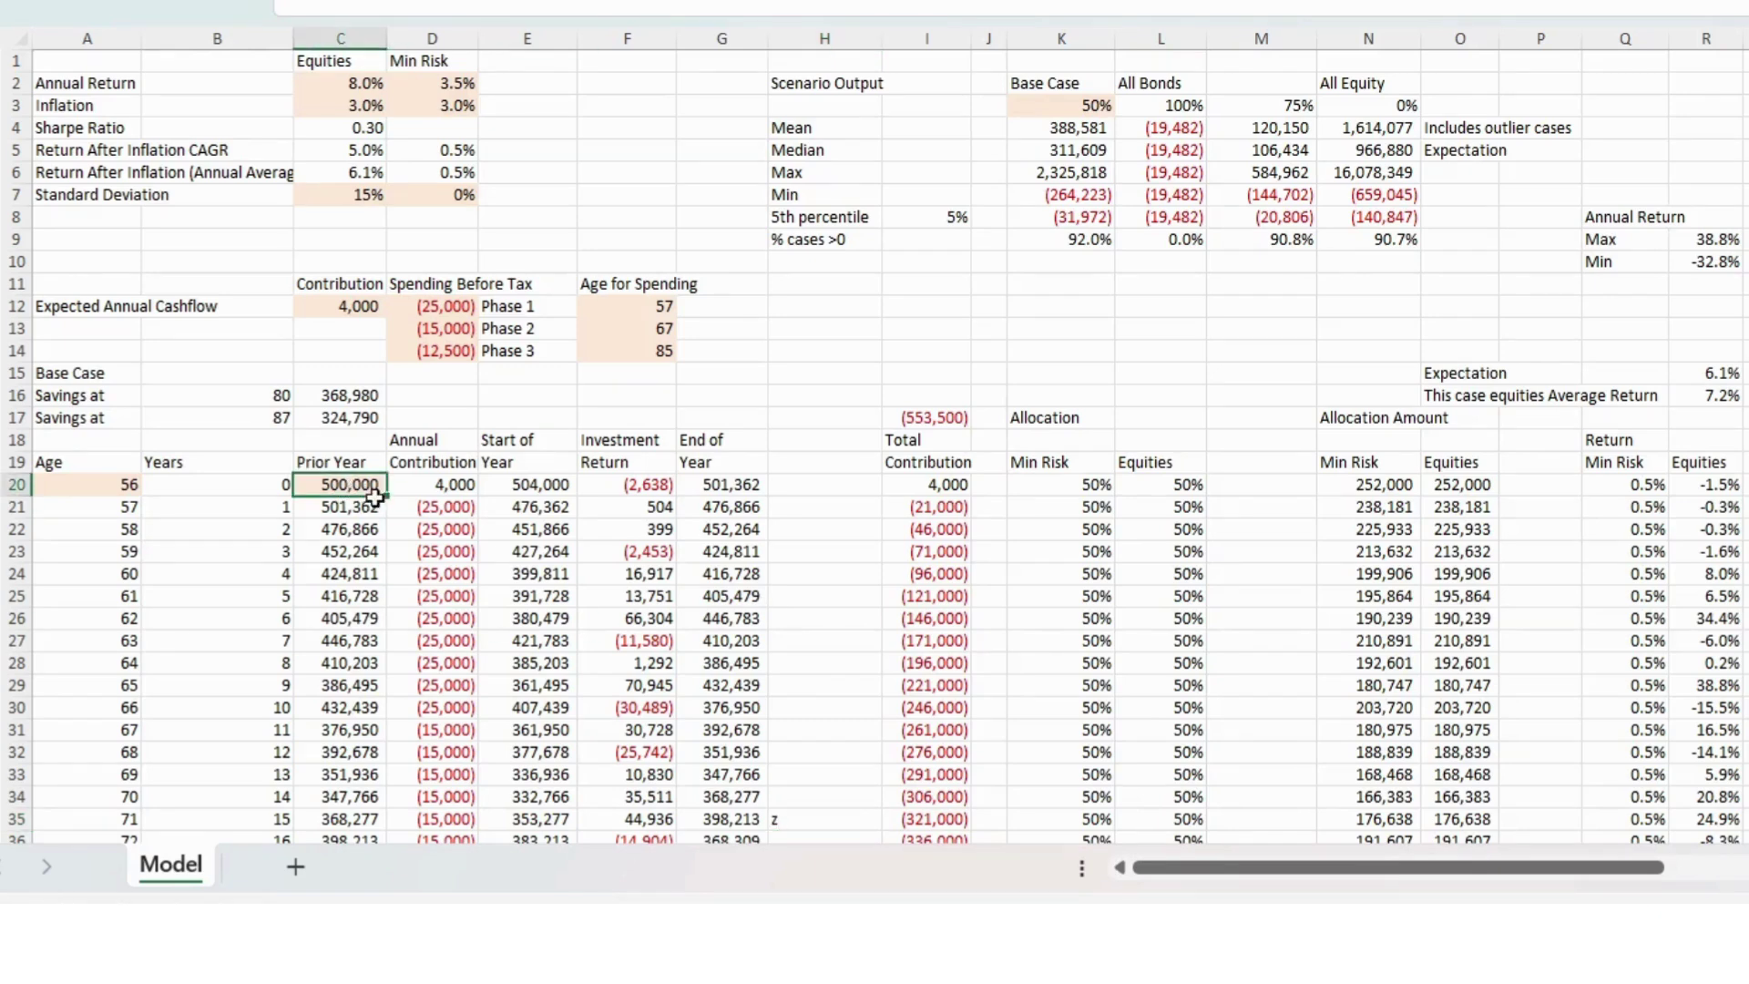
left_click(120, 489)
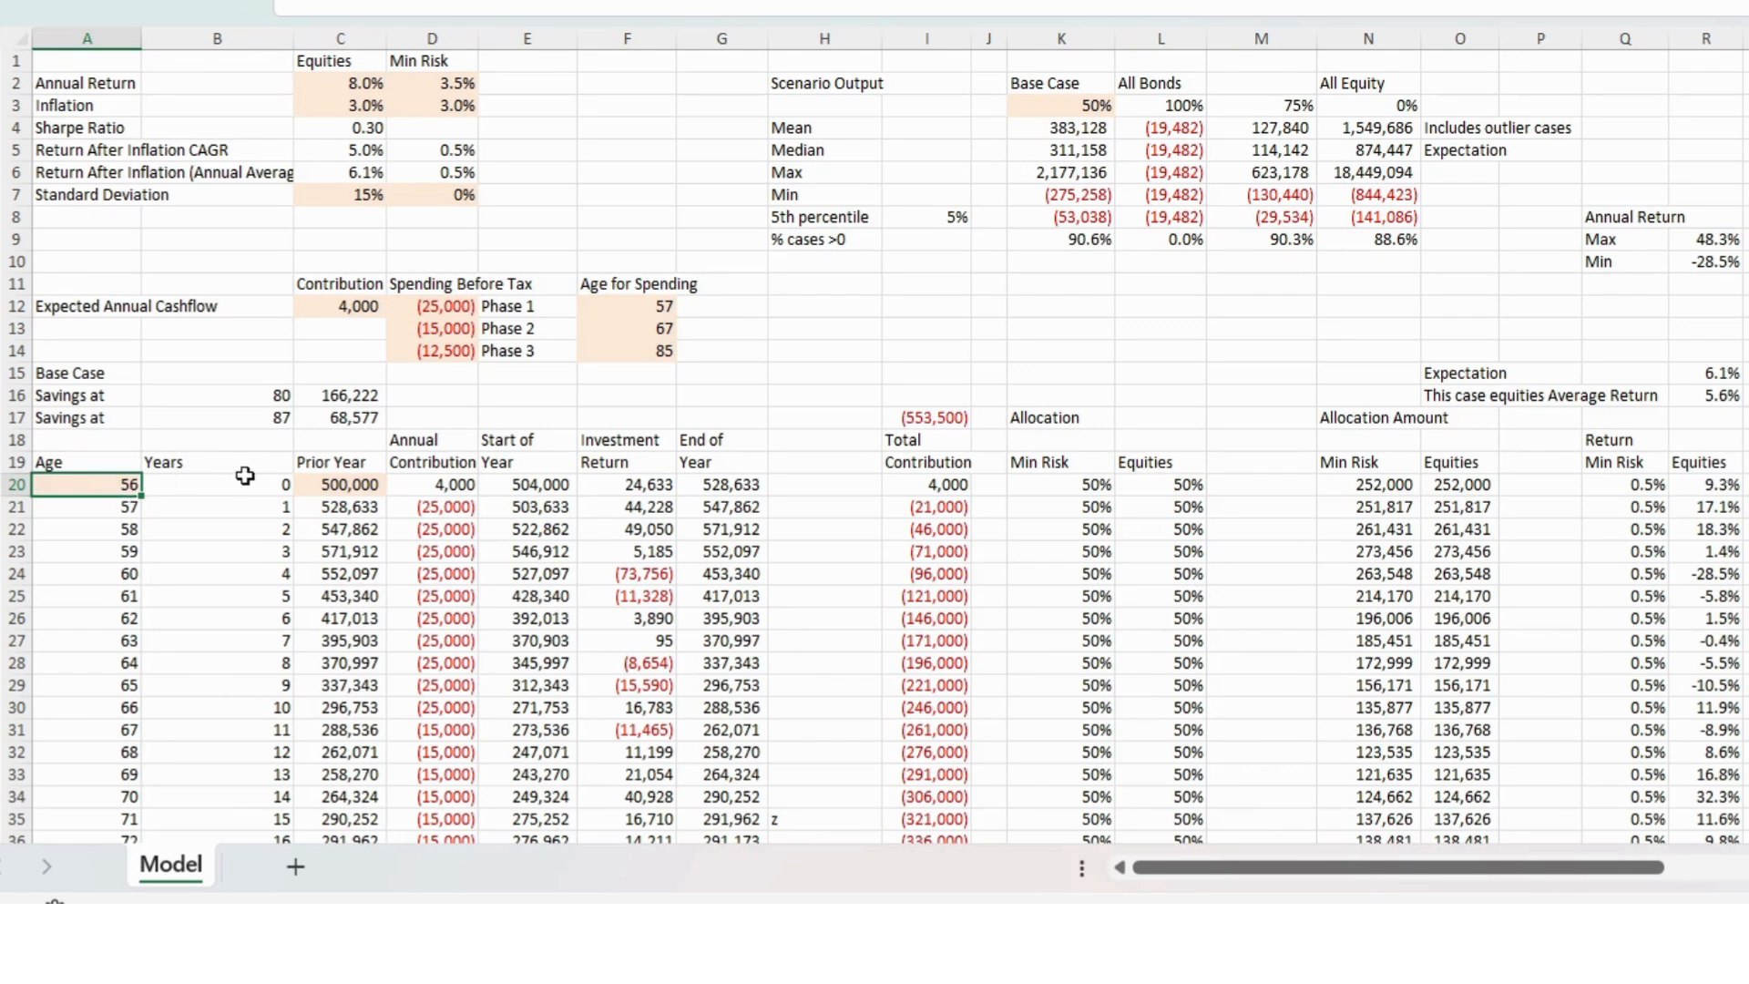
left_click(428, 306)
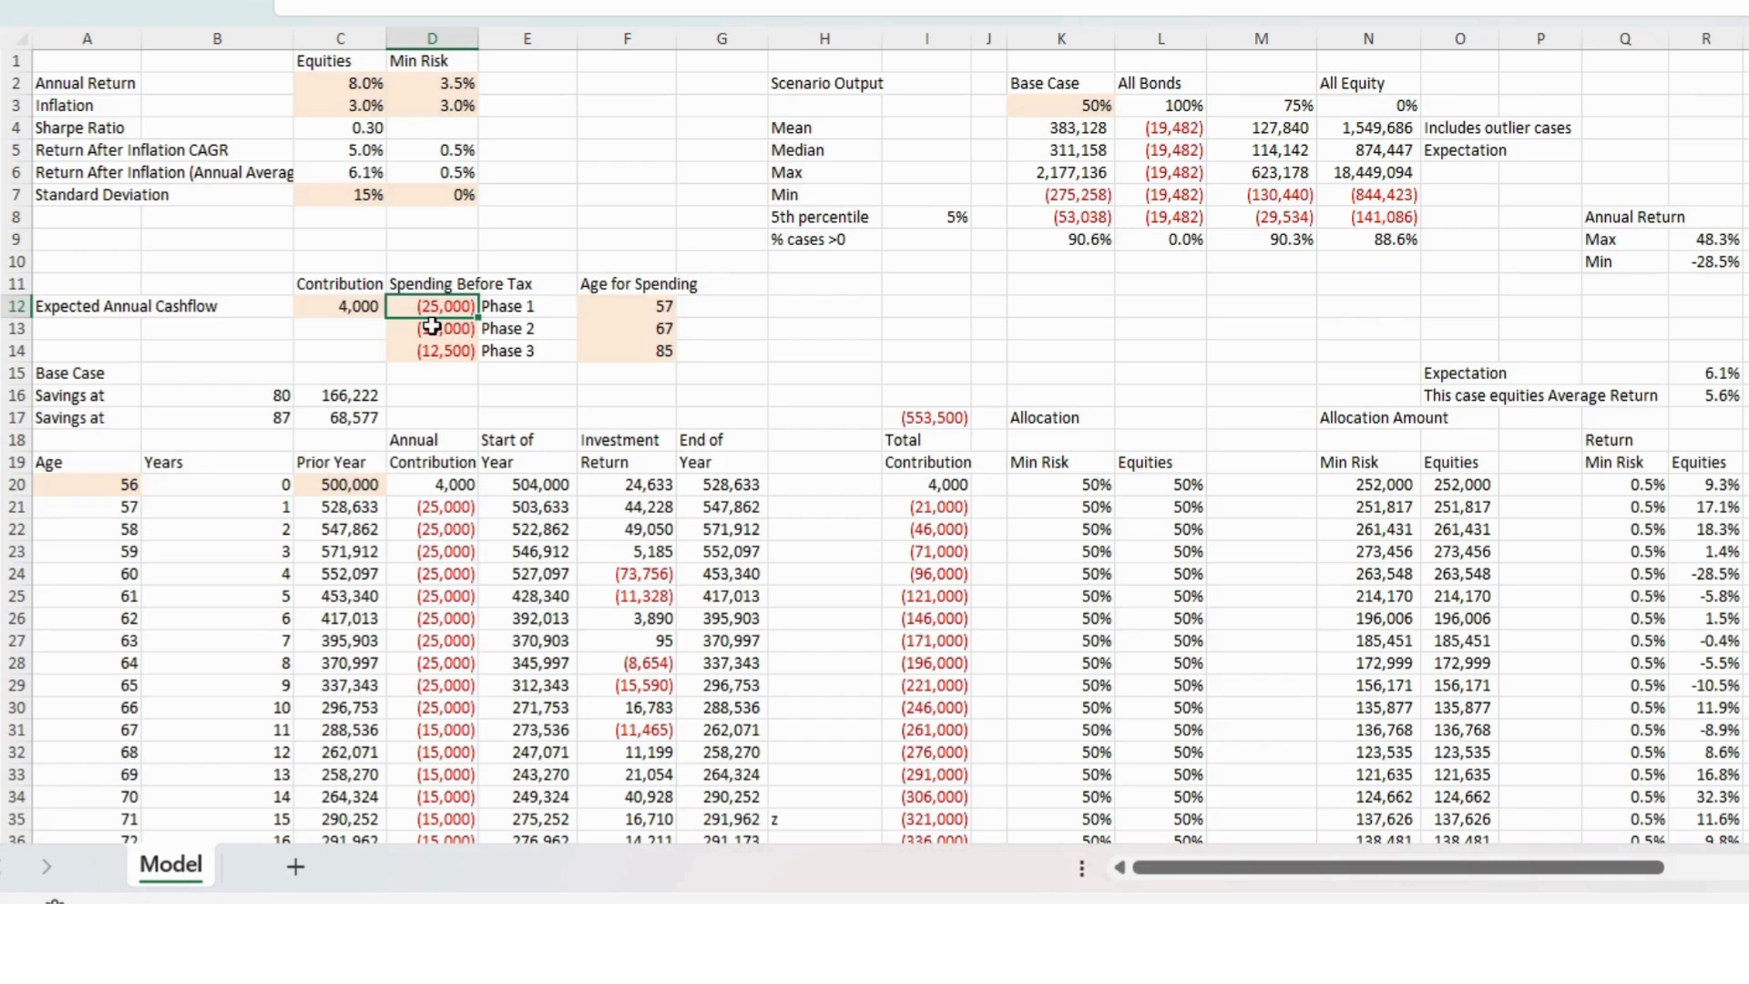
left_click(438, 330)
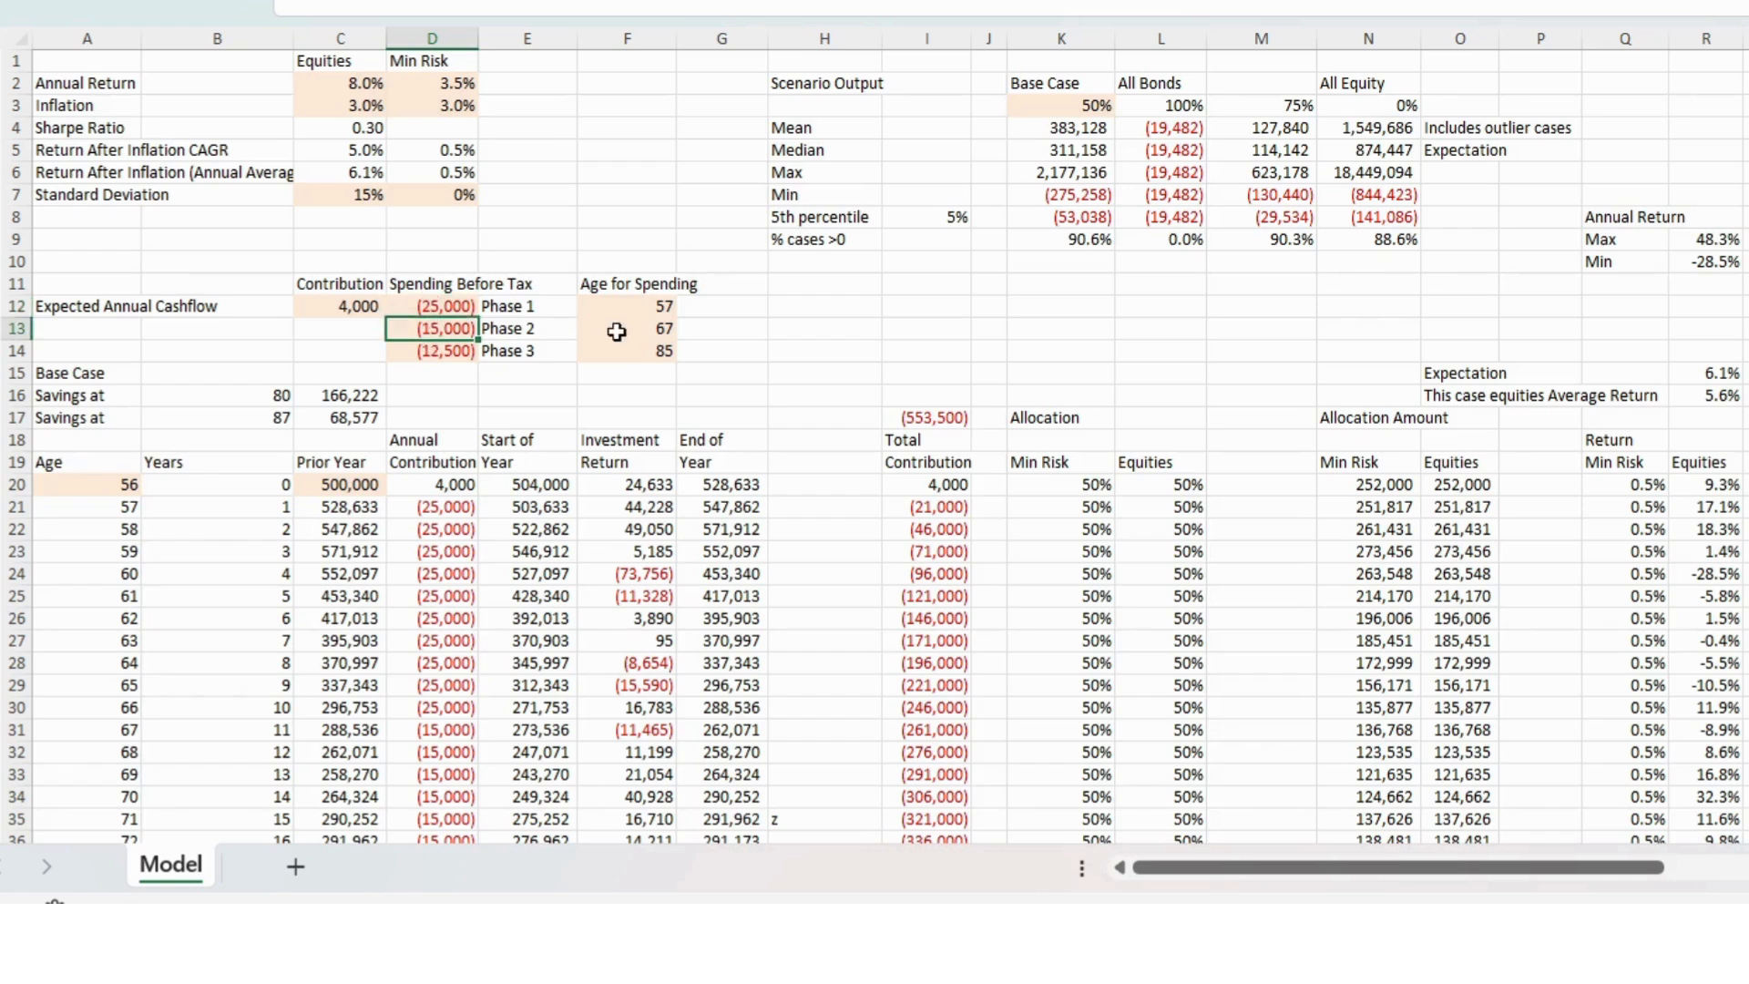
left_click(427, 351)
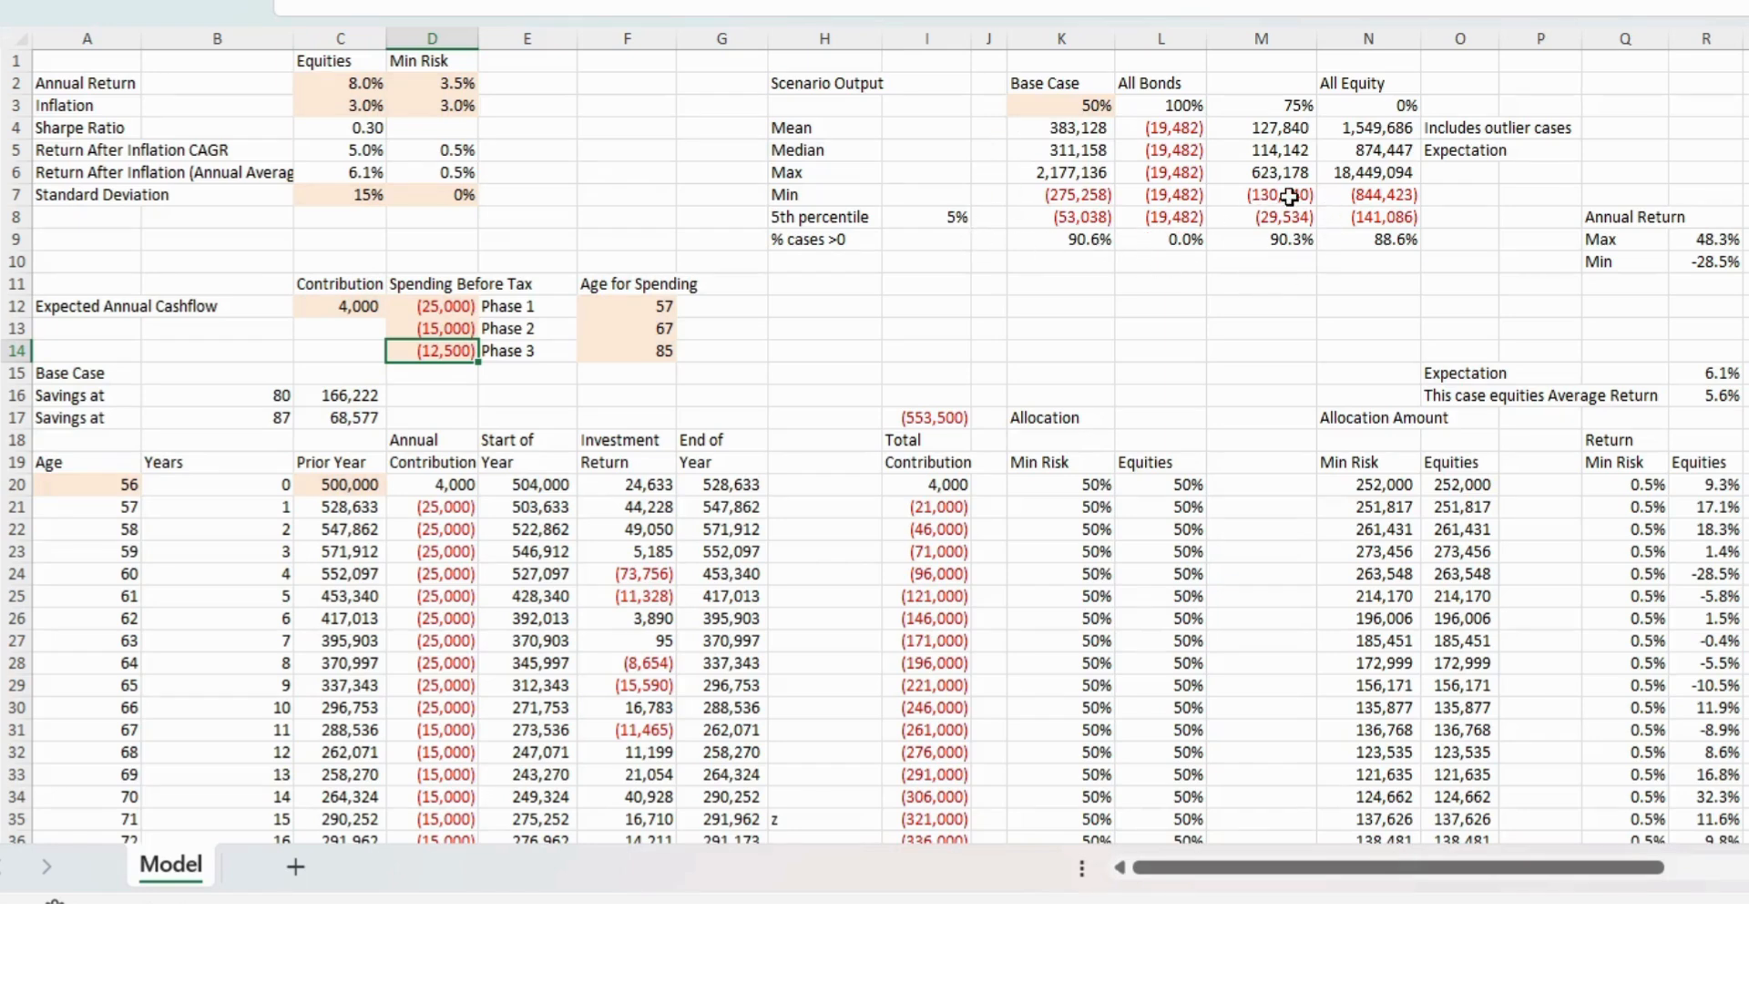
- Review the All Equity and Base Case success percentages in the summary block
left_click(1361, 241)
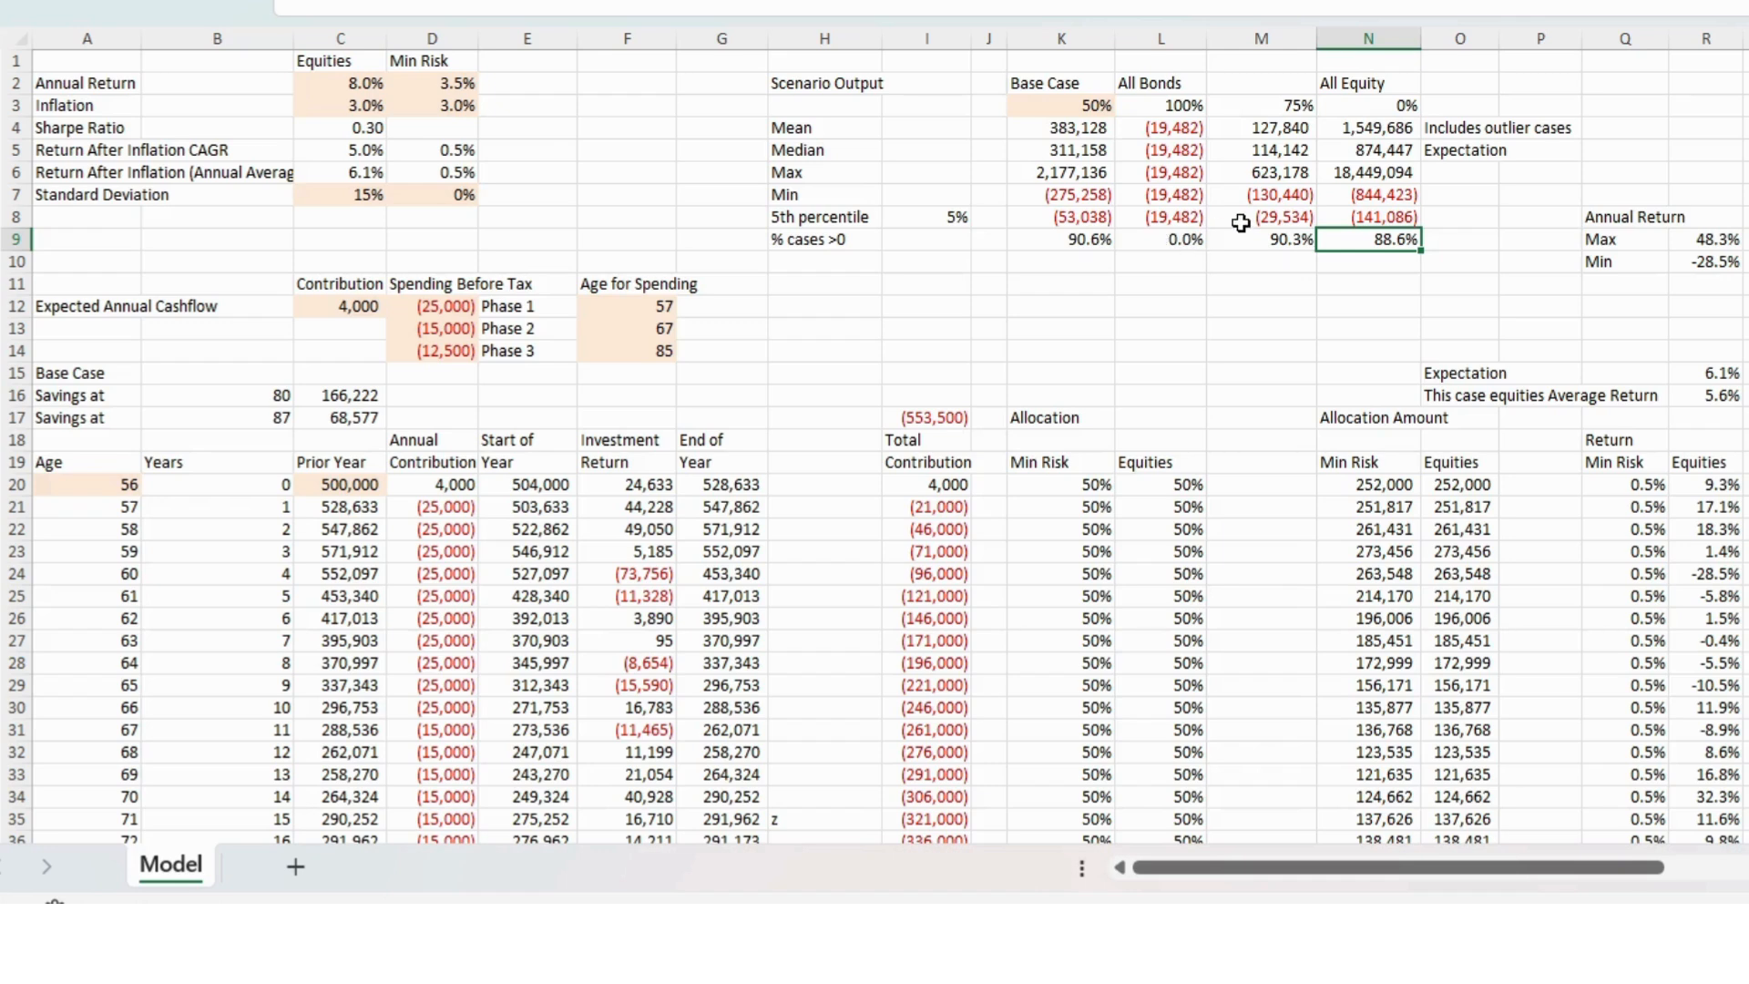
left_click(1050, 245)
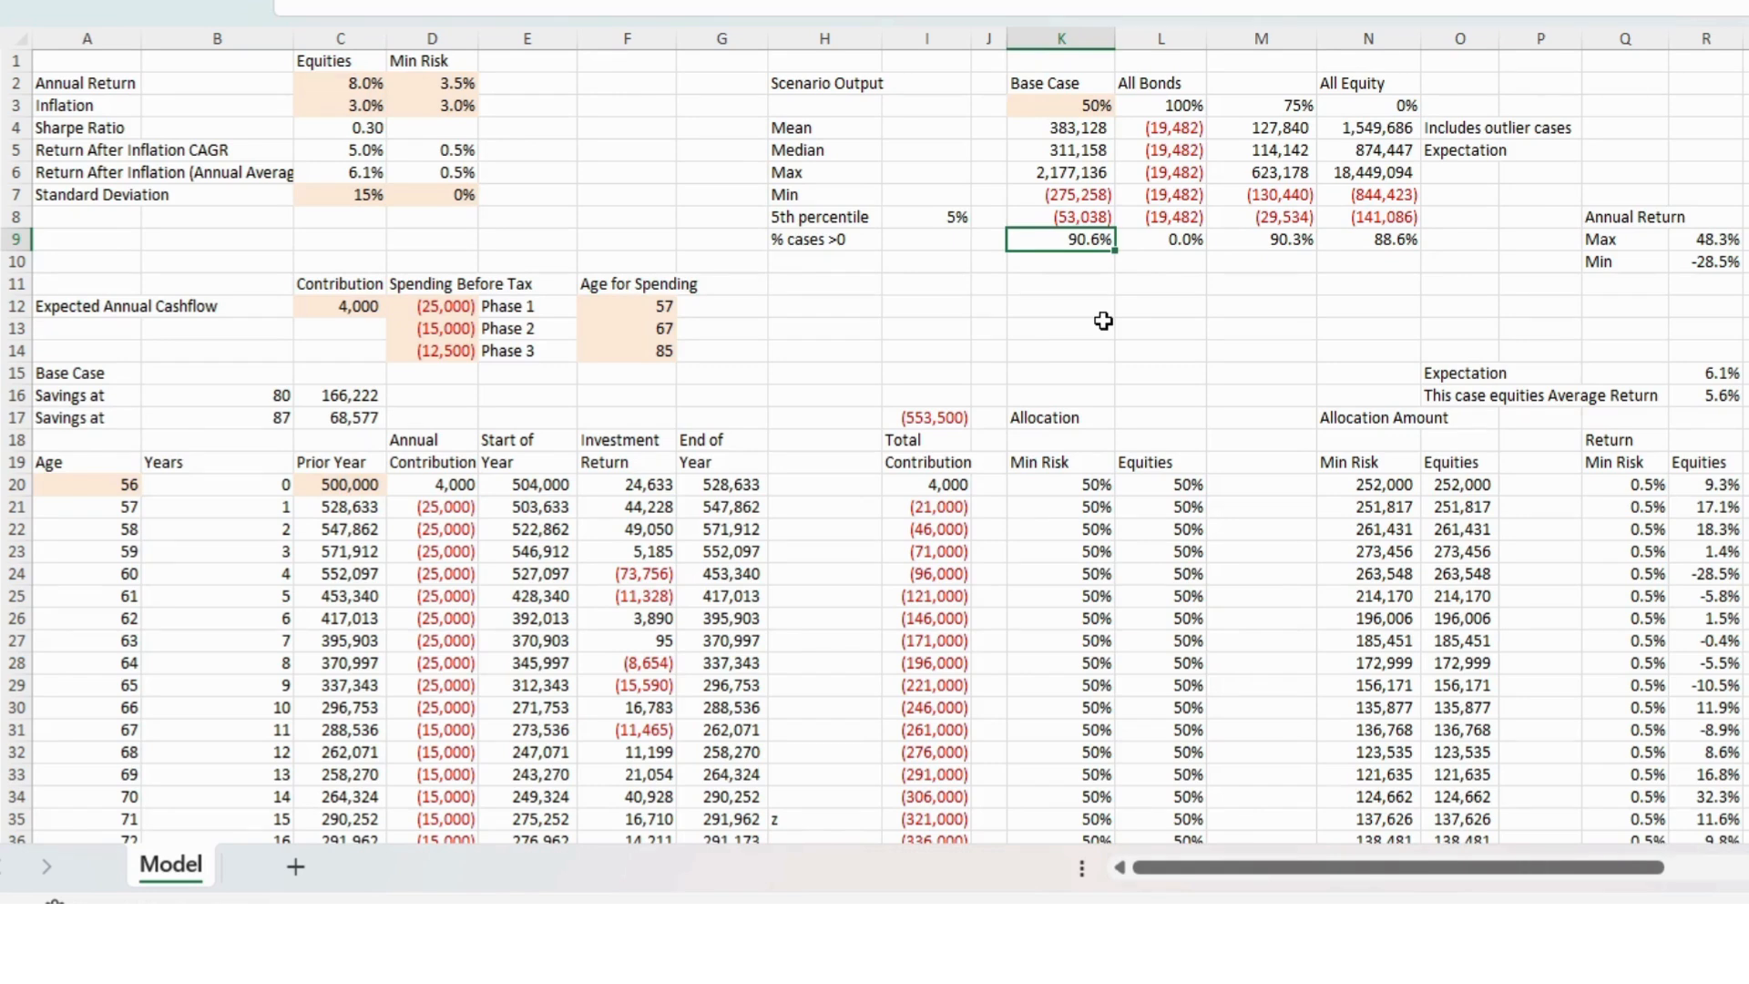
left_click(1061, 338)
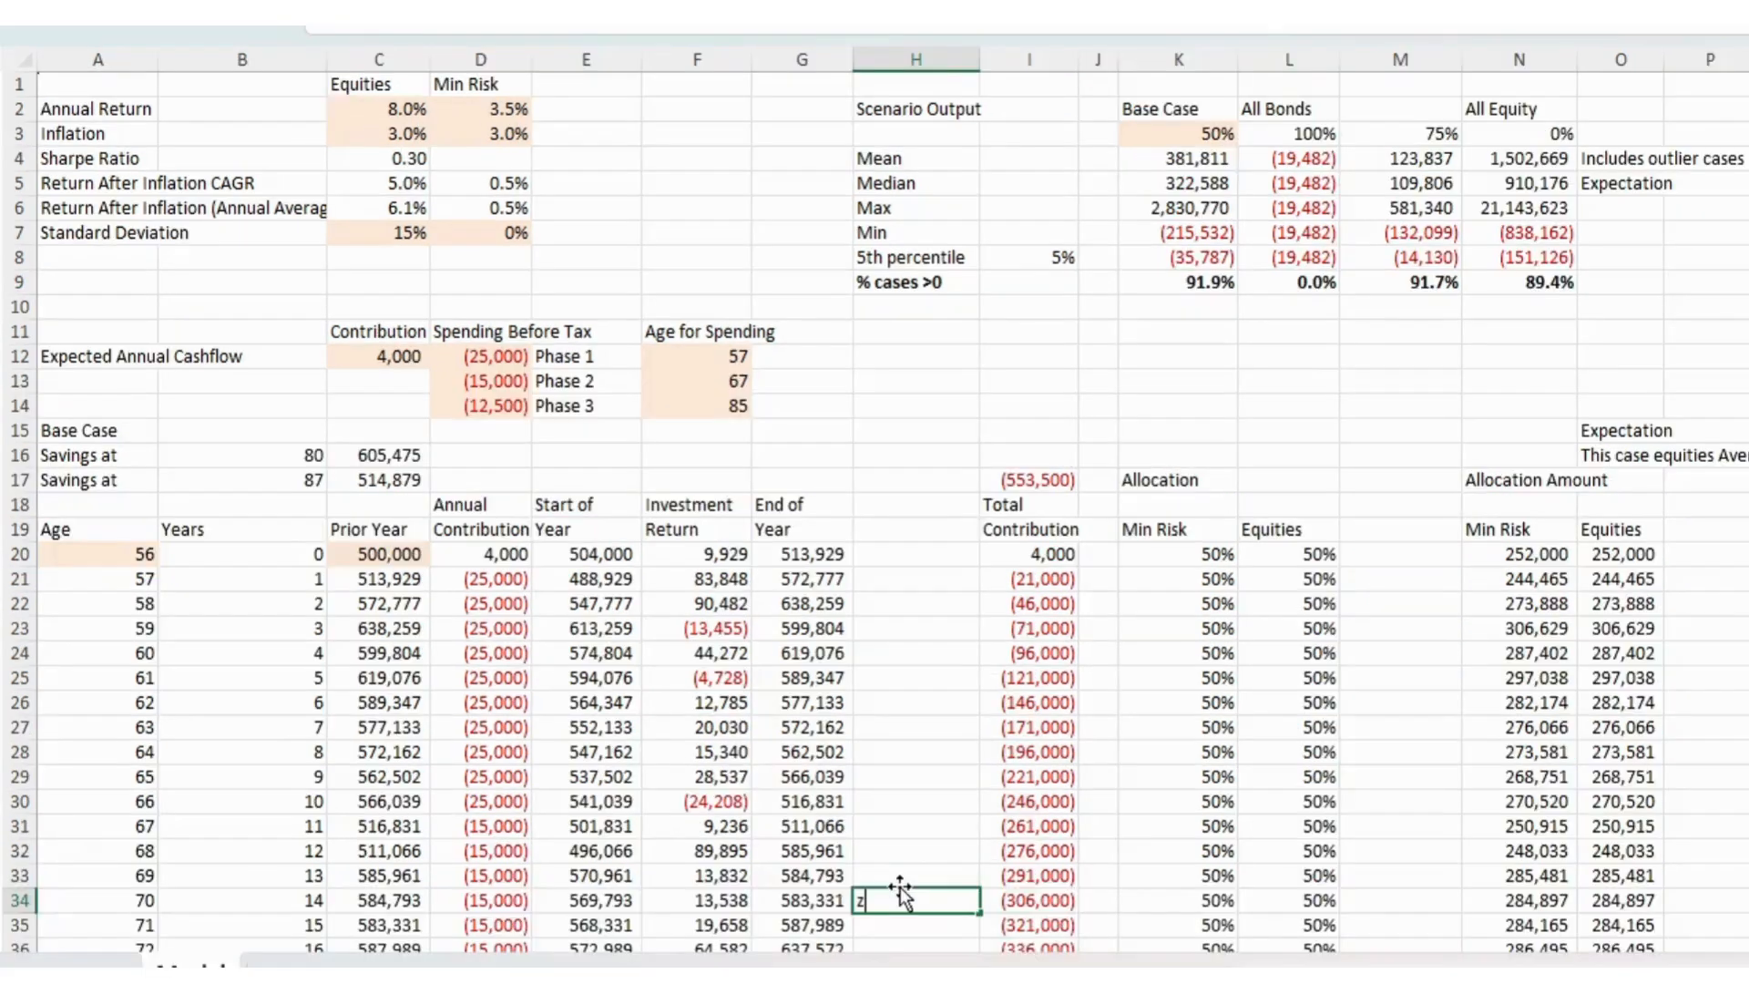
- Rerun the simulation and walk through the equities assumptions: 8.0% return, 3.0% inflation, 15% standard deviation
left_click(712, 282)
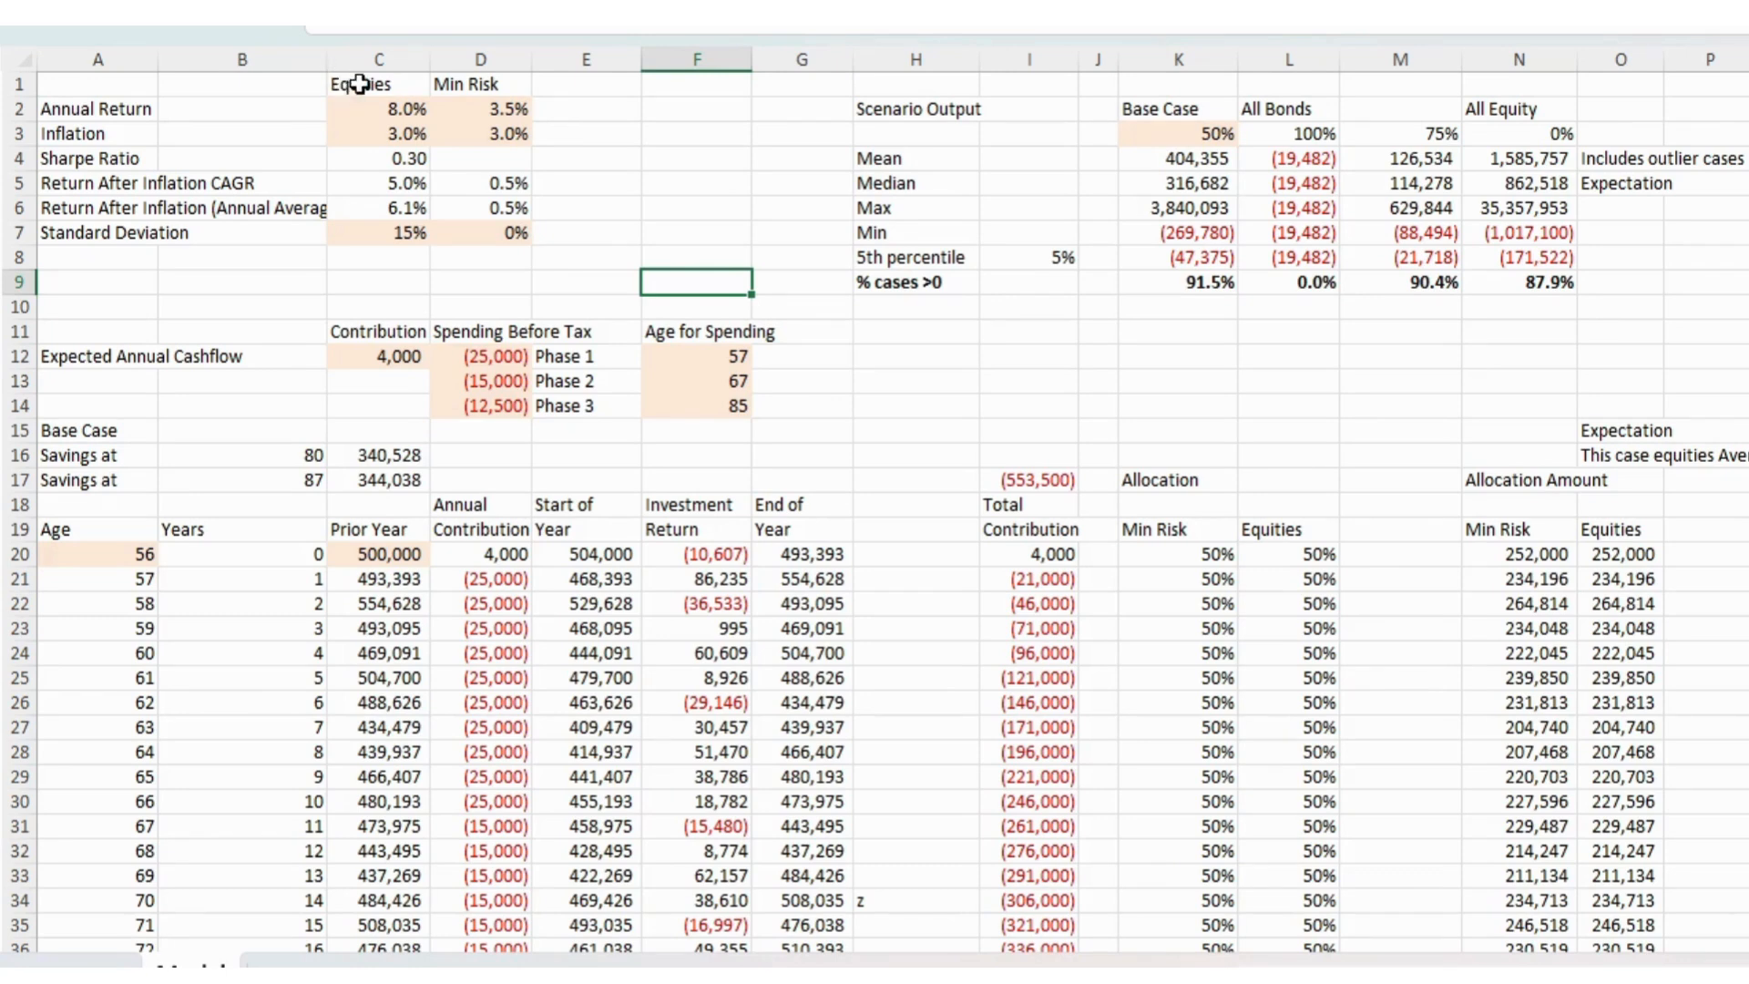
left_click(355, 83)
left_click(481, 85)
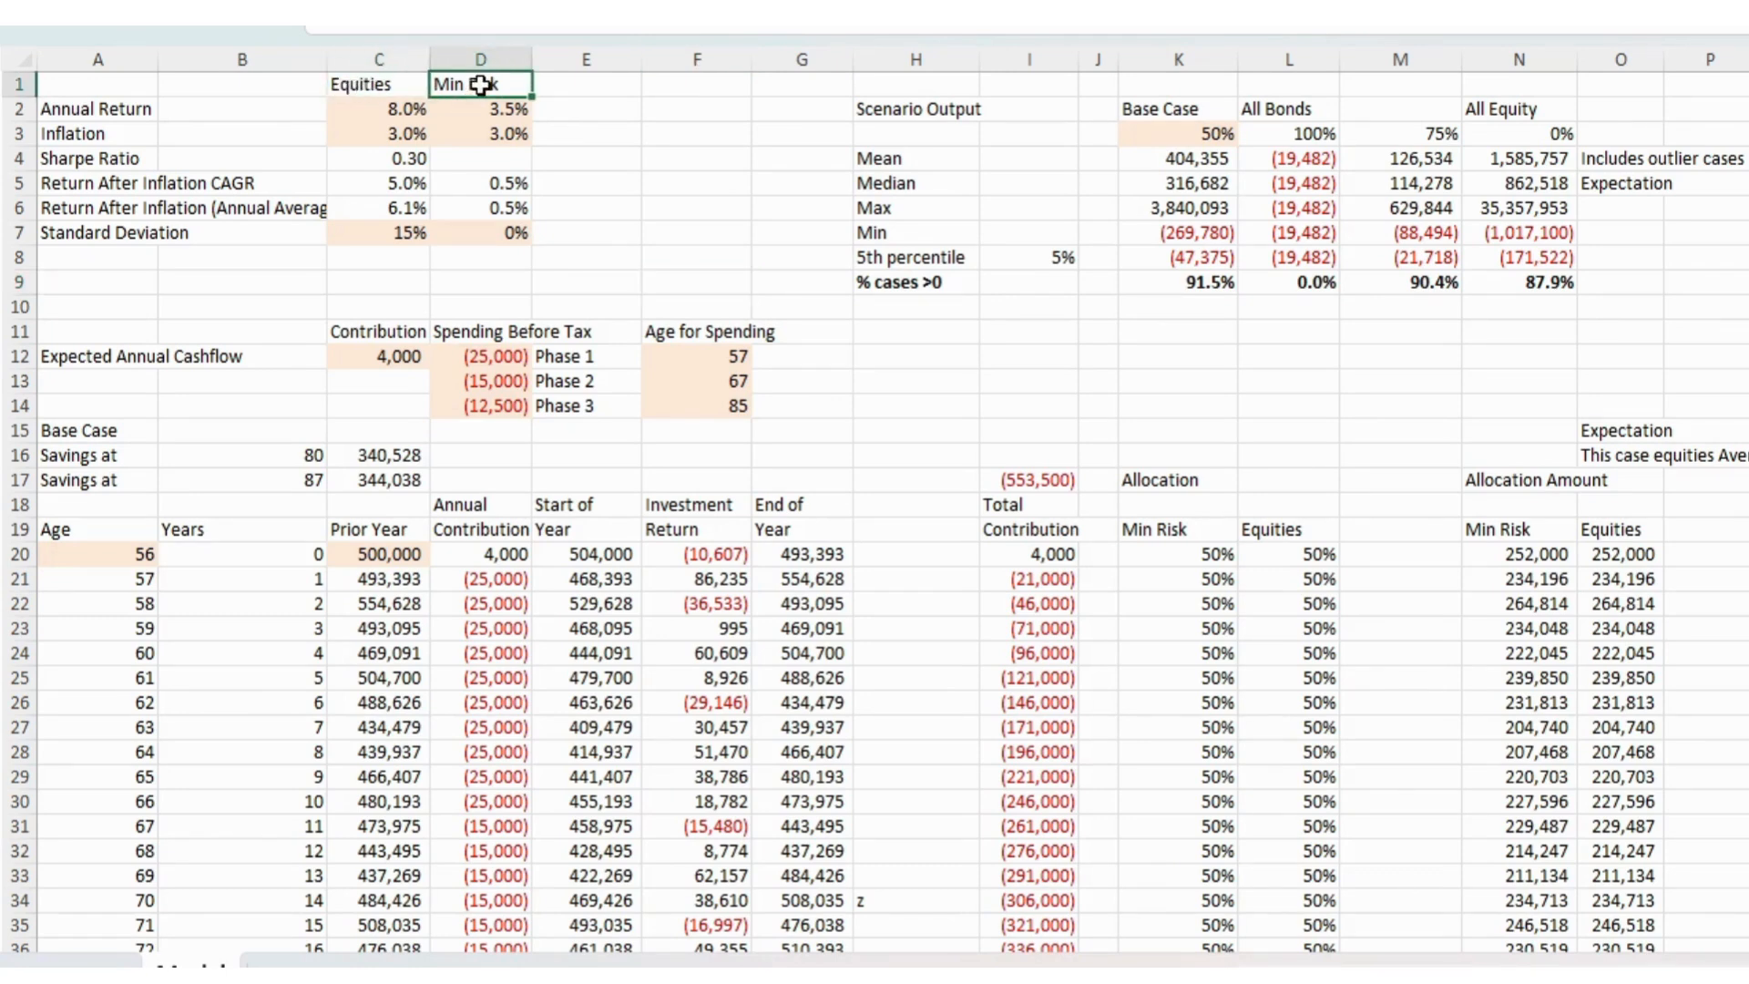
left_click(408, 109)
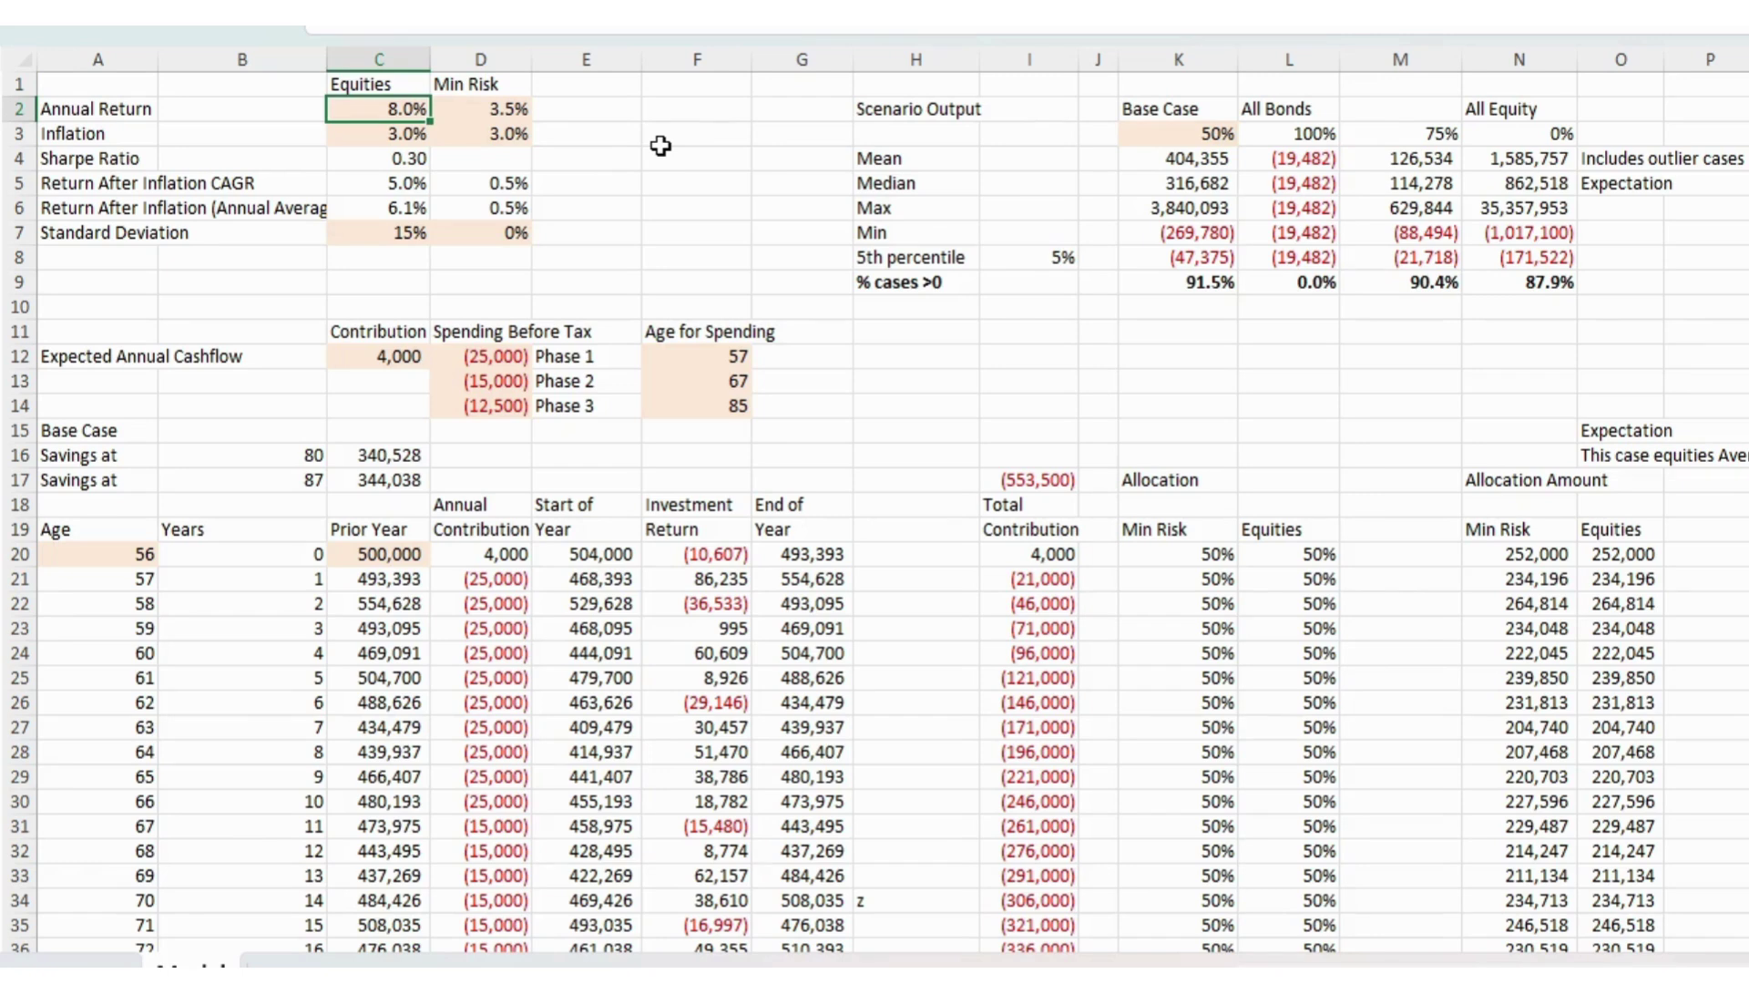
left_click(406, 135)
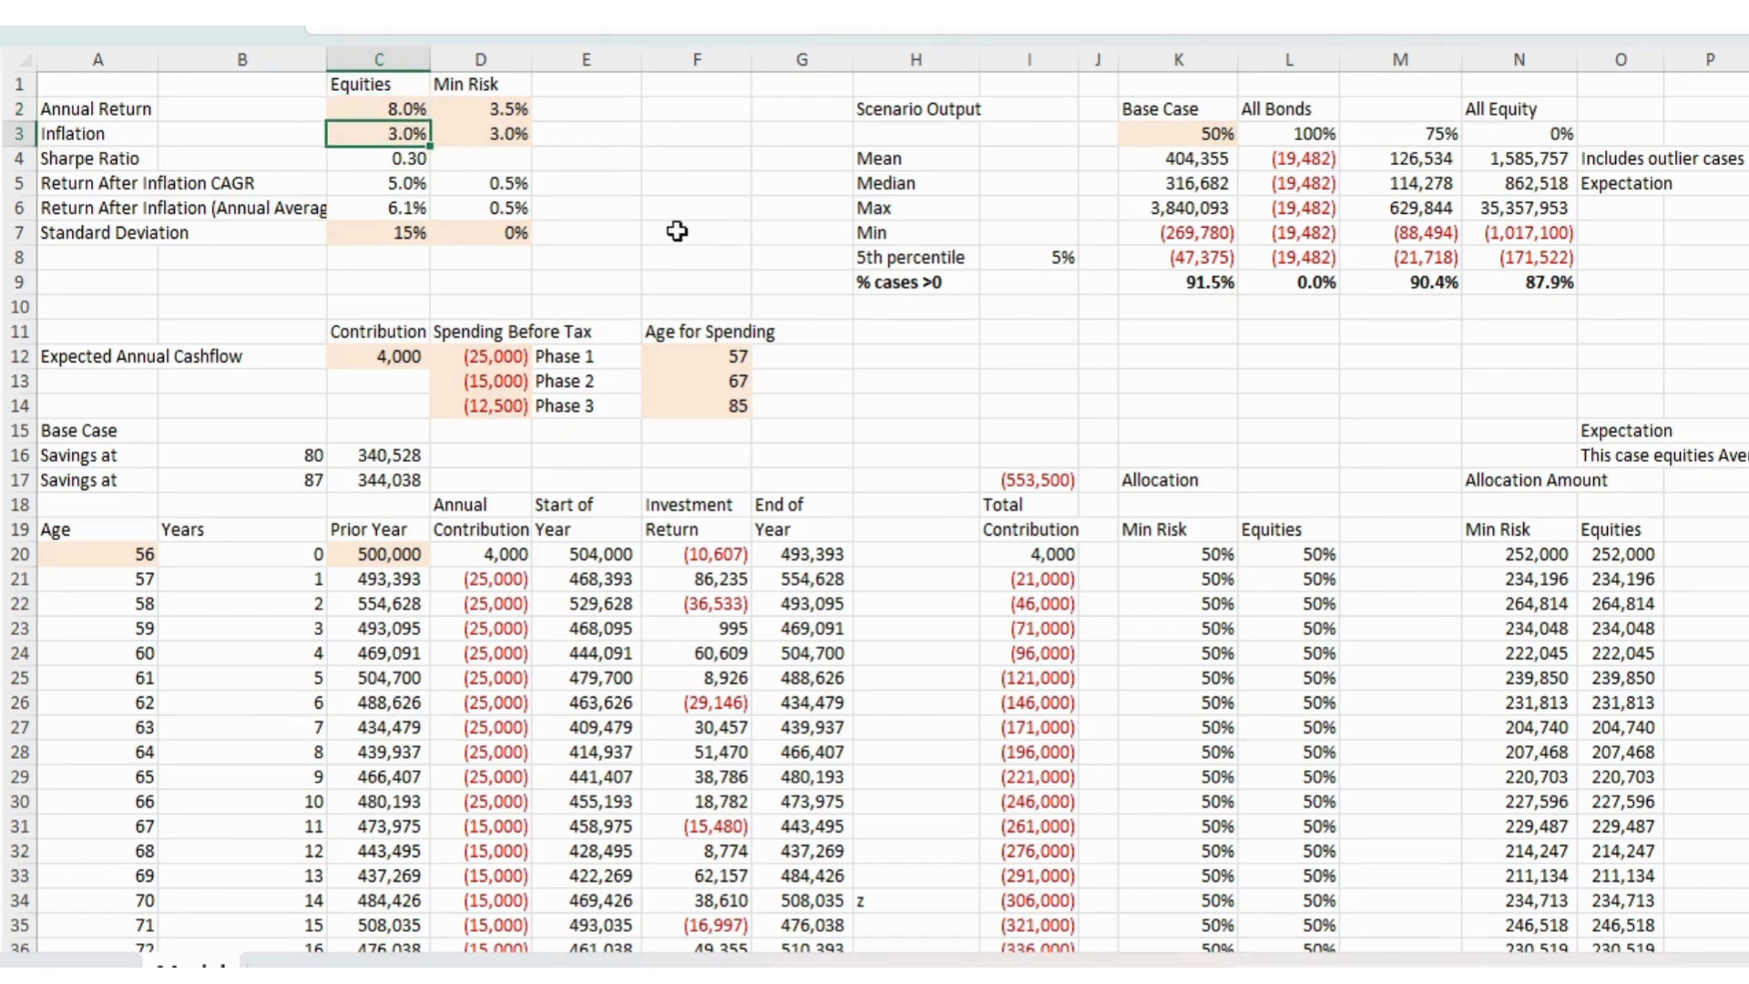
left_click(395, 233)
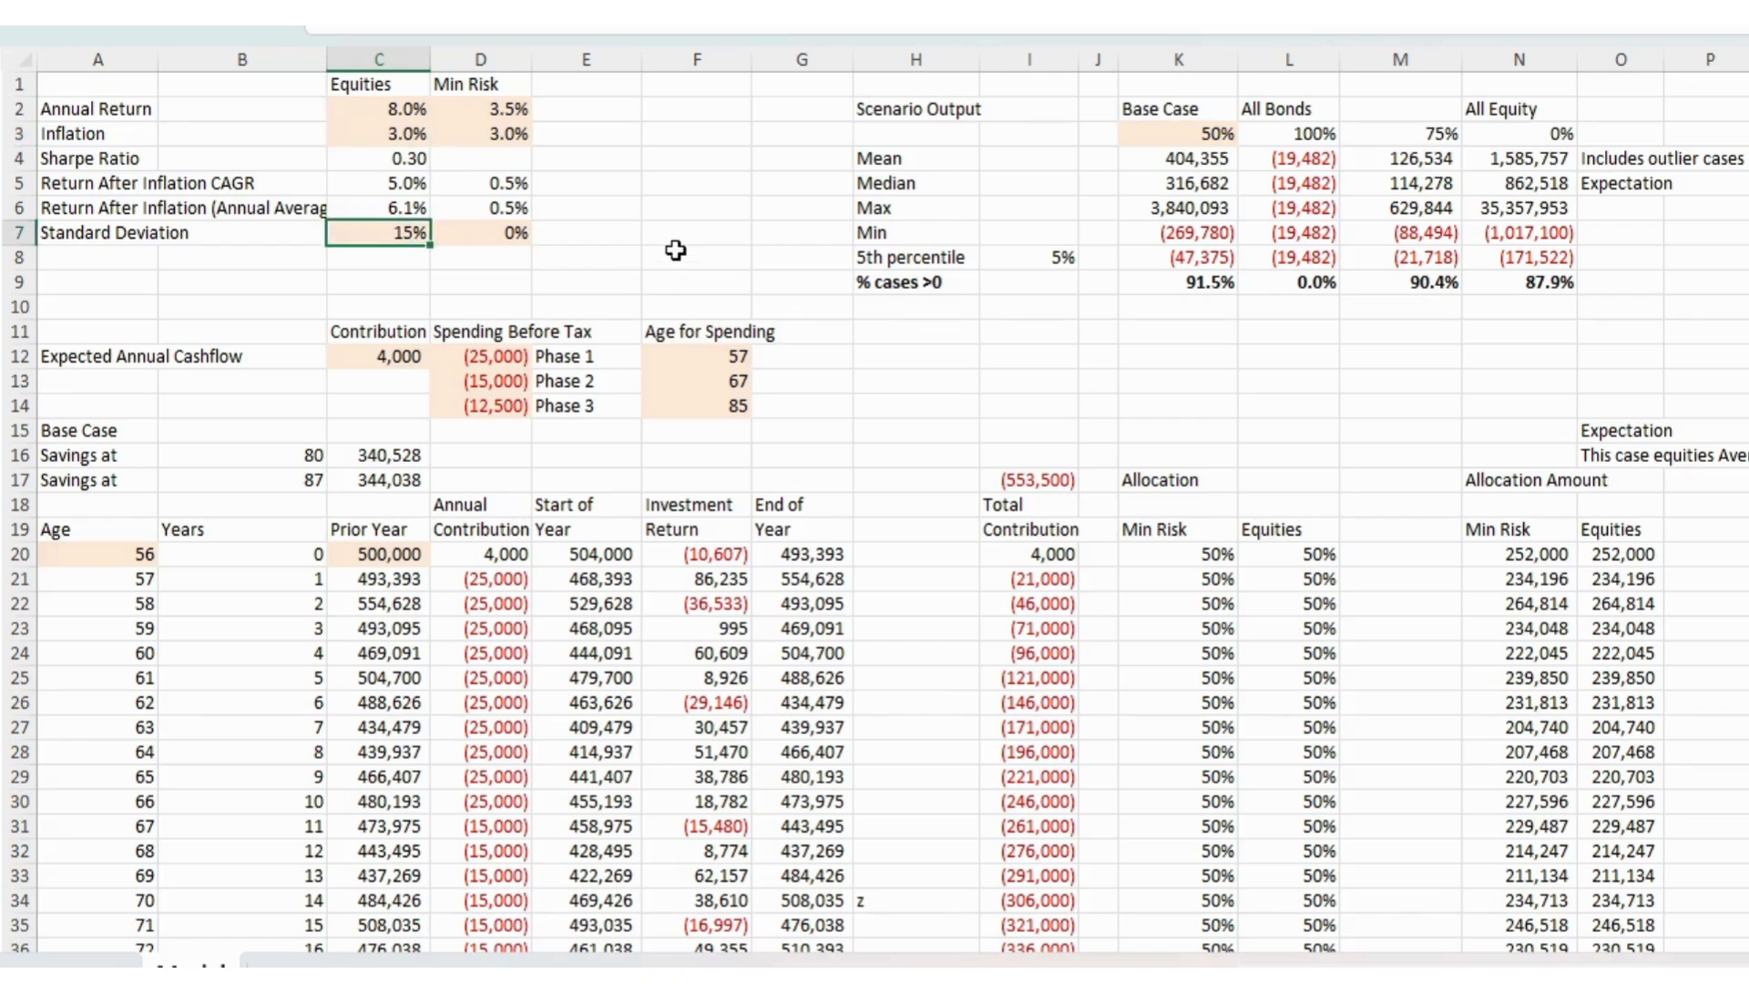
left_click(601, 263)
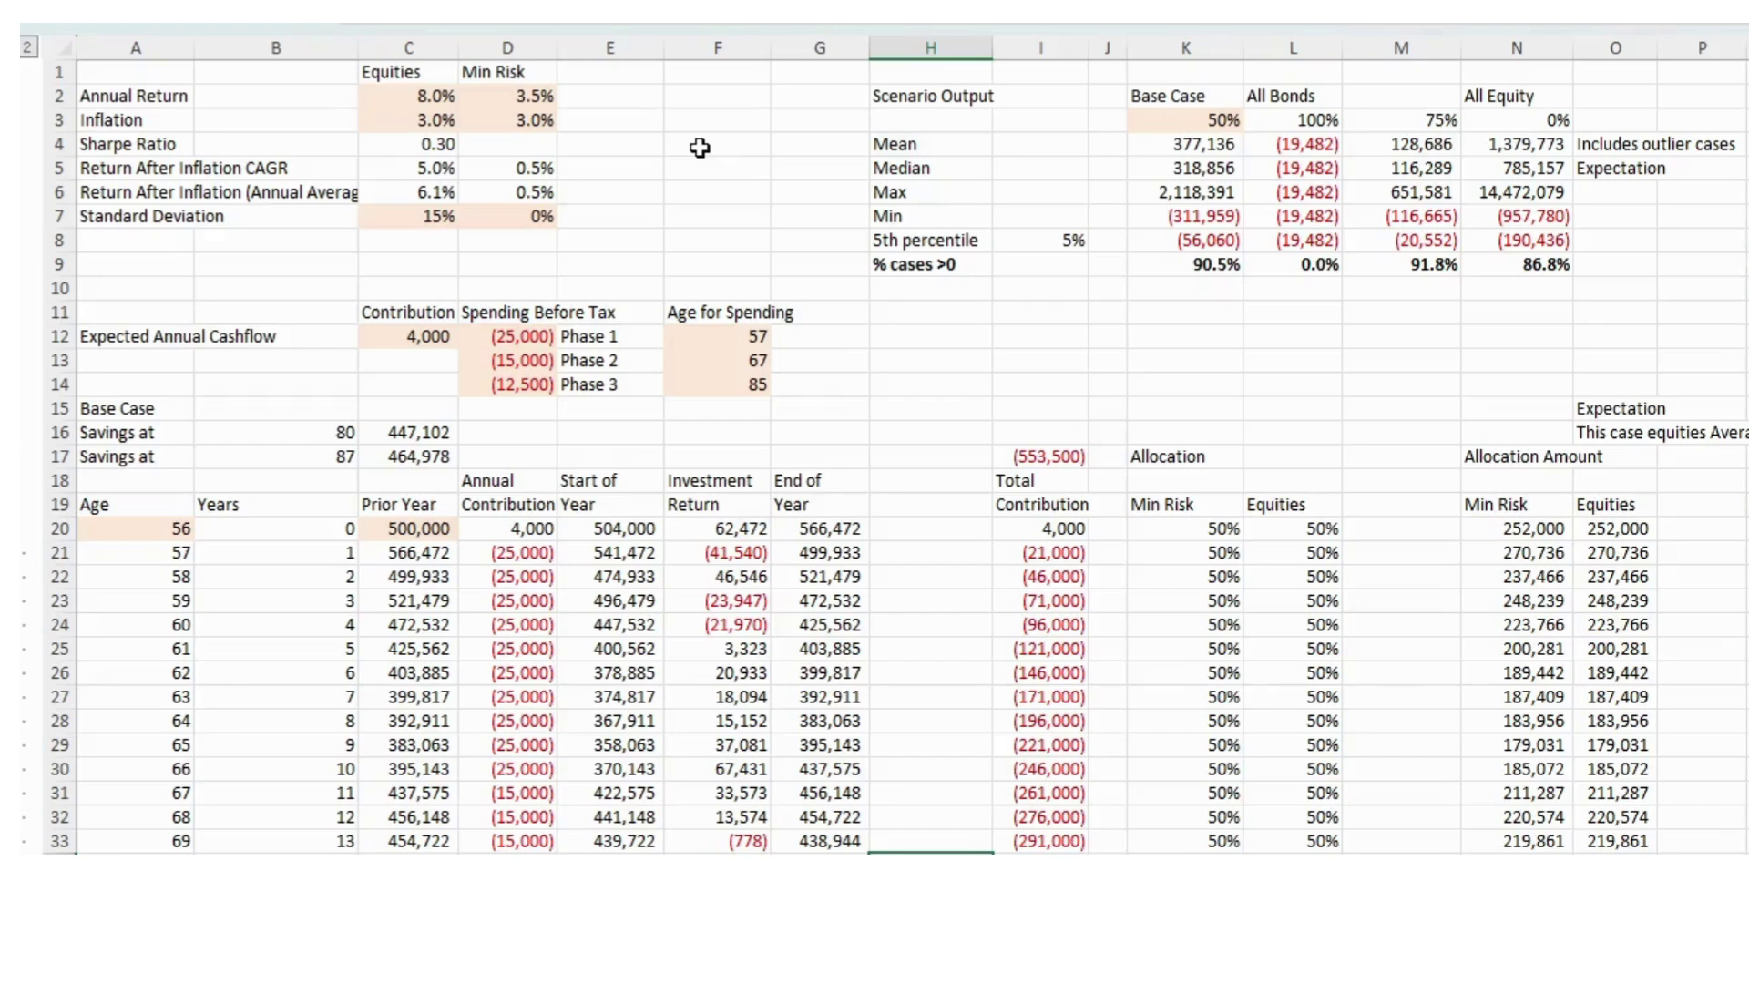
- Recalculate with F9 from a blank cell and review the Min Risk after-inflation return and 0% standard deviation
left_click(699, 147)
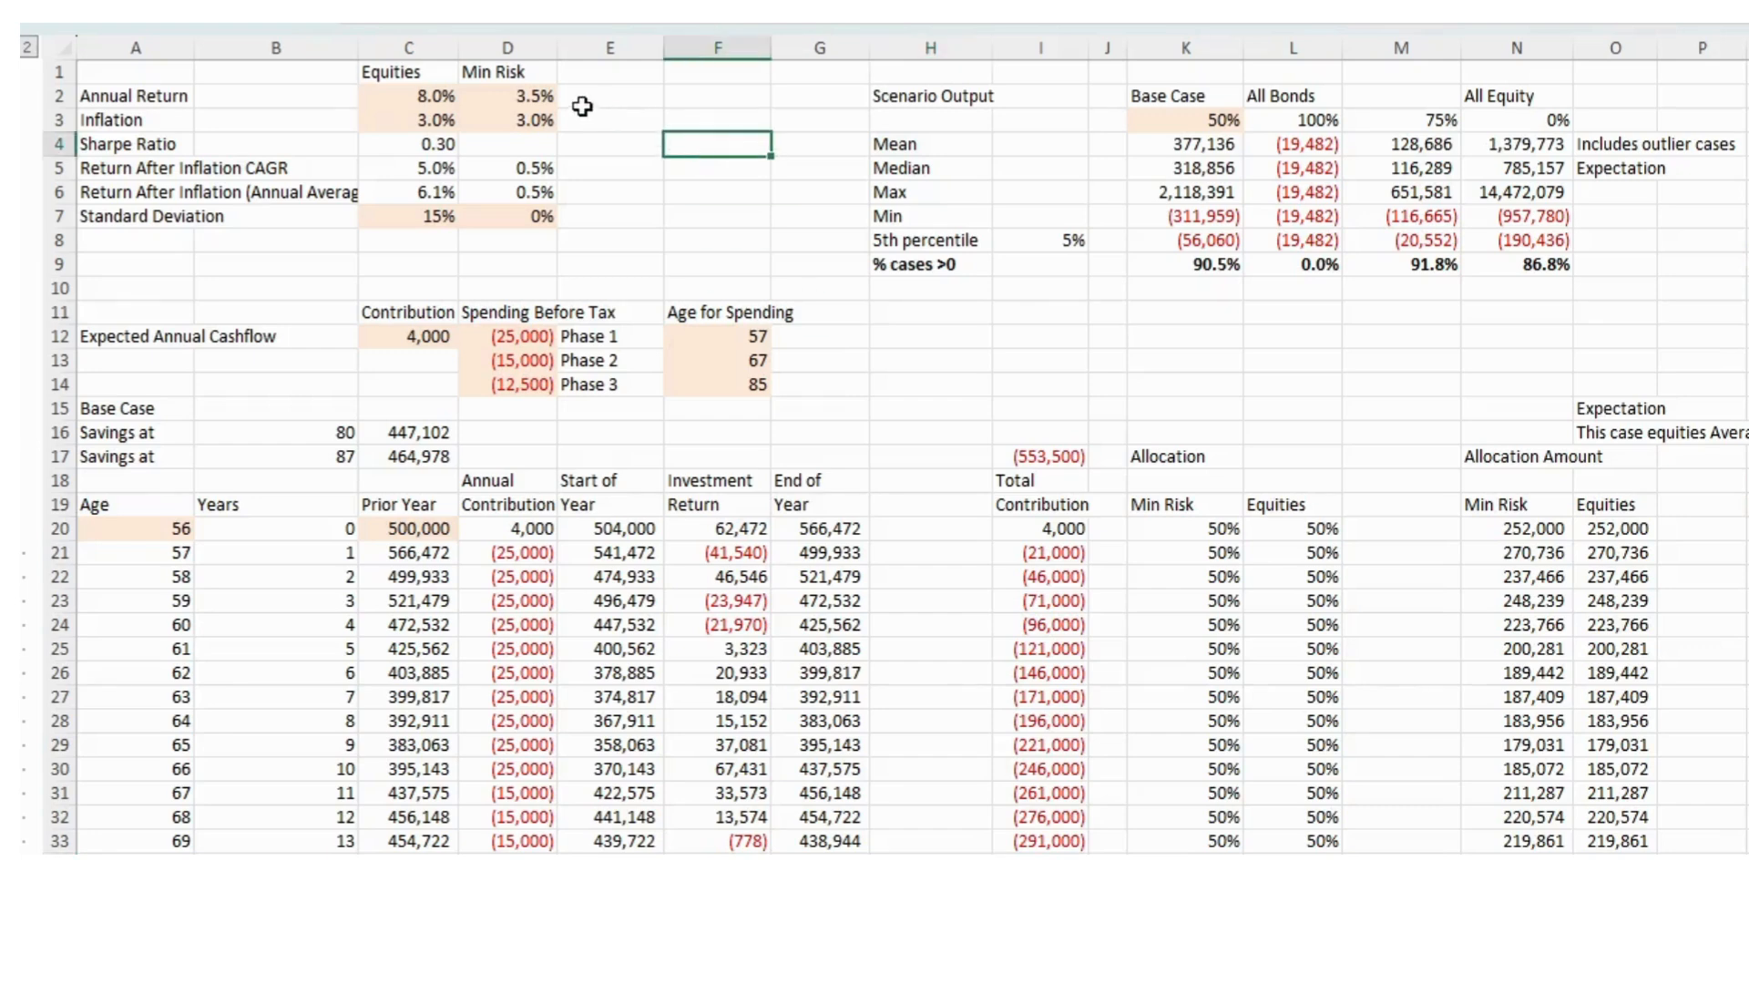
key("F9")
left_click(500, 164)
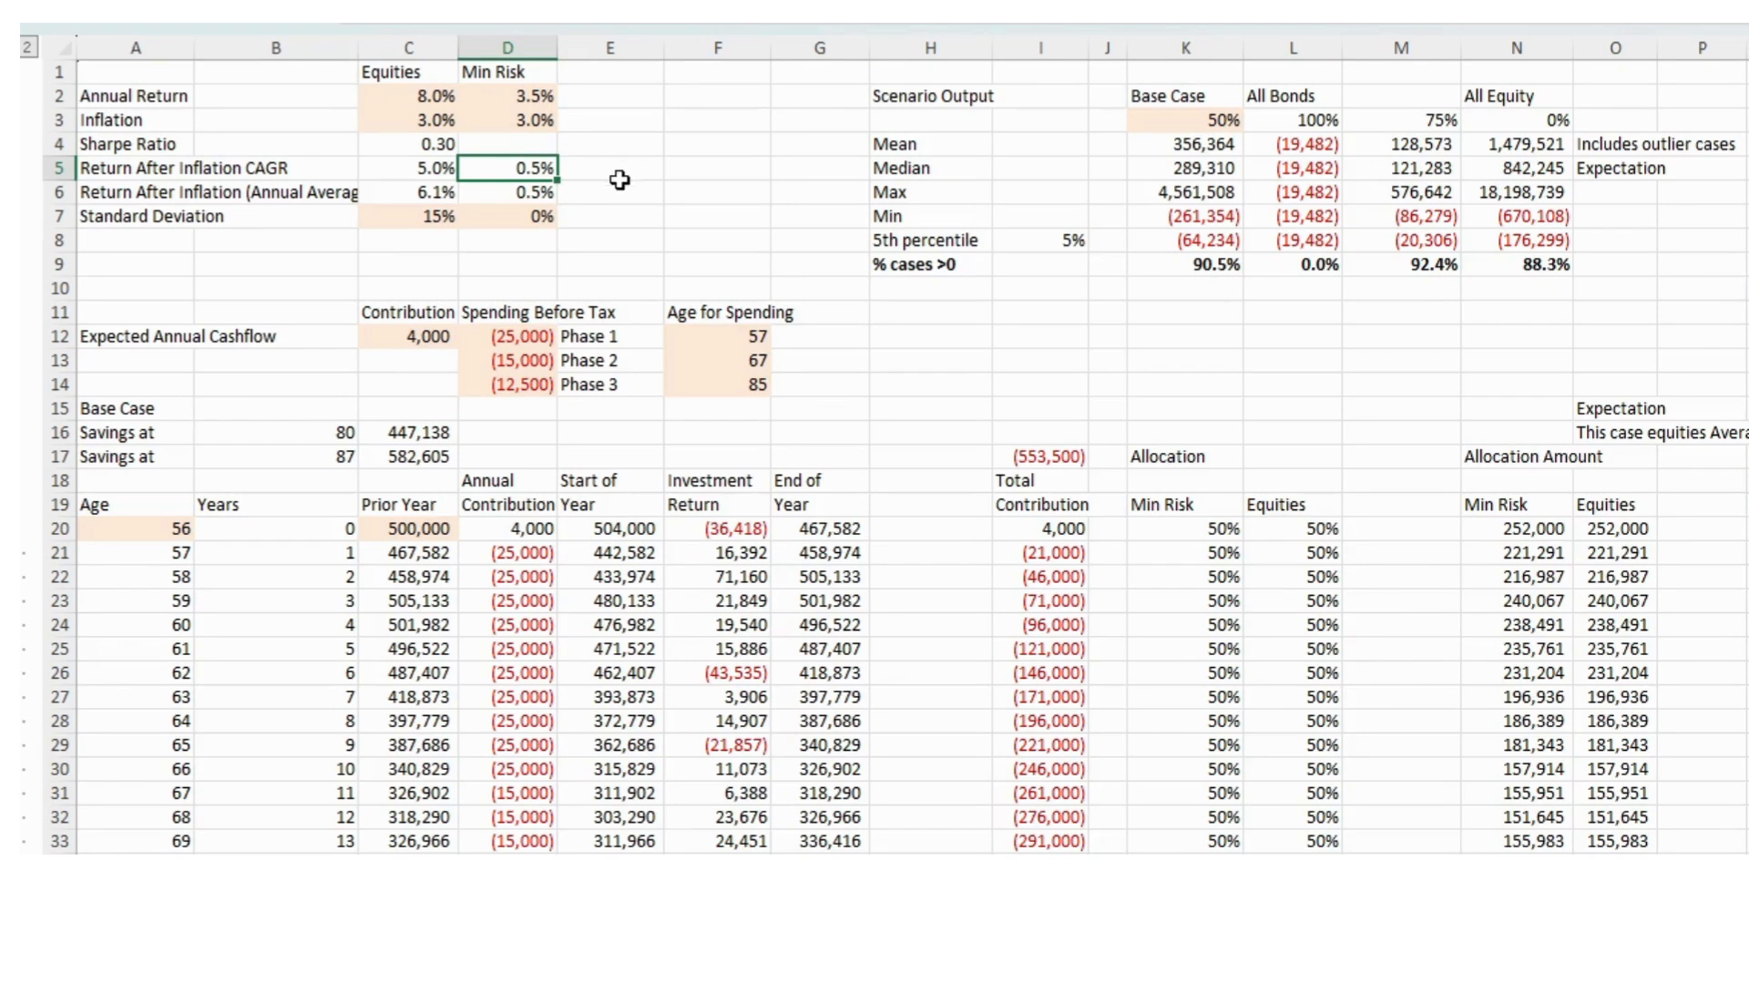
left_click(545, 215)
left_click(937, 599)
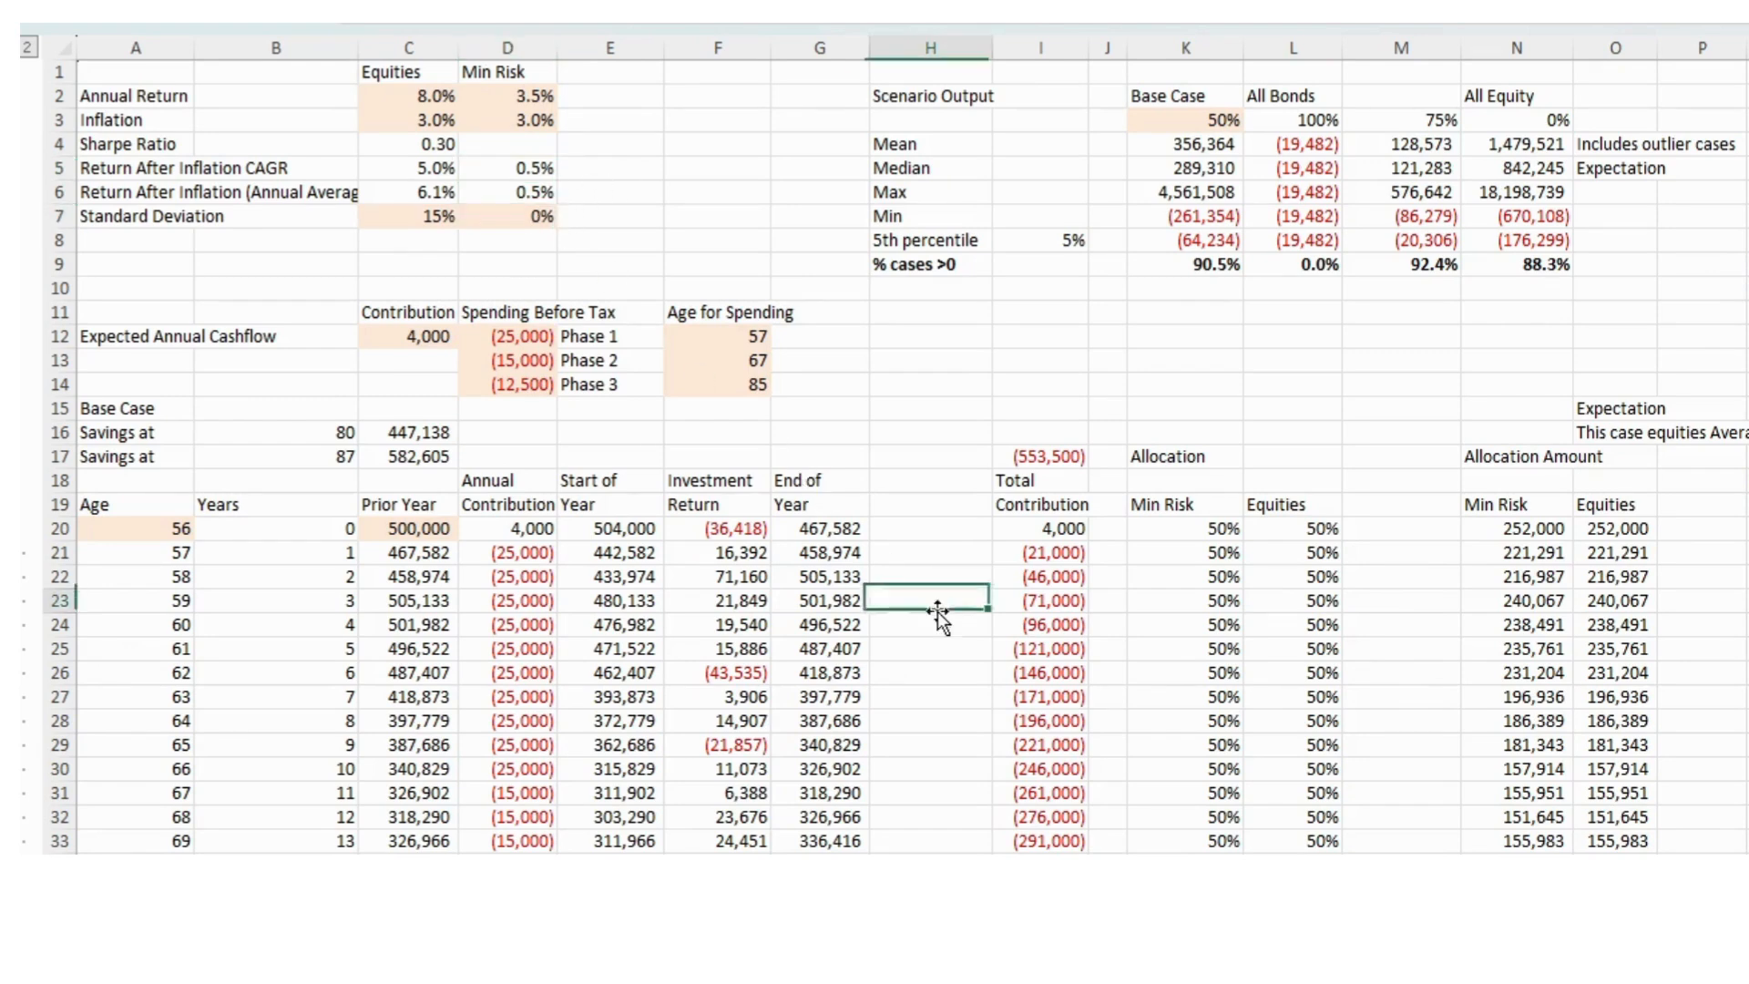
key("ctrl+Down")
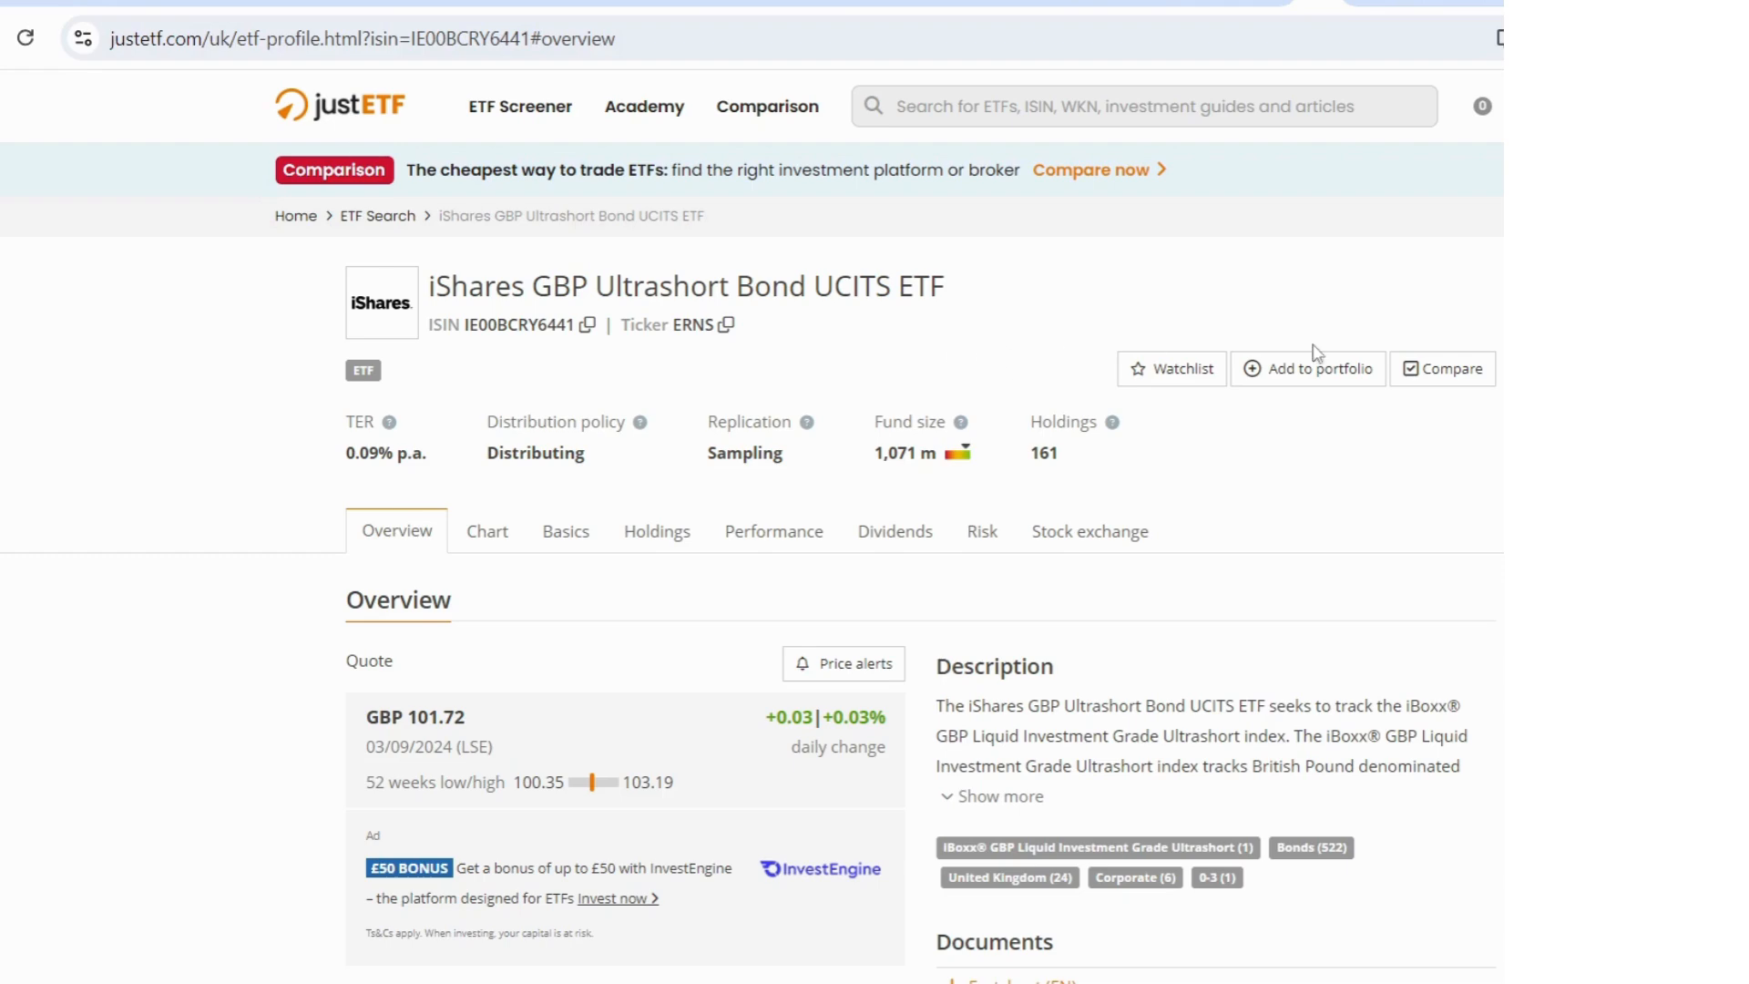
- Jump to the Basics section of the iShares GBP Ultrashort Bond ETF profile
left_click(657, 530)
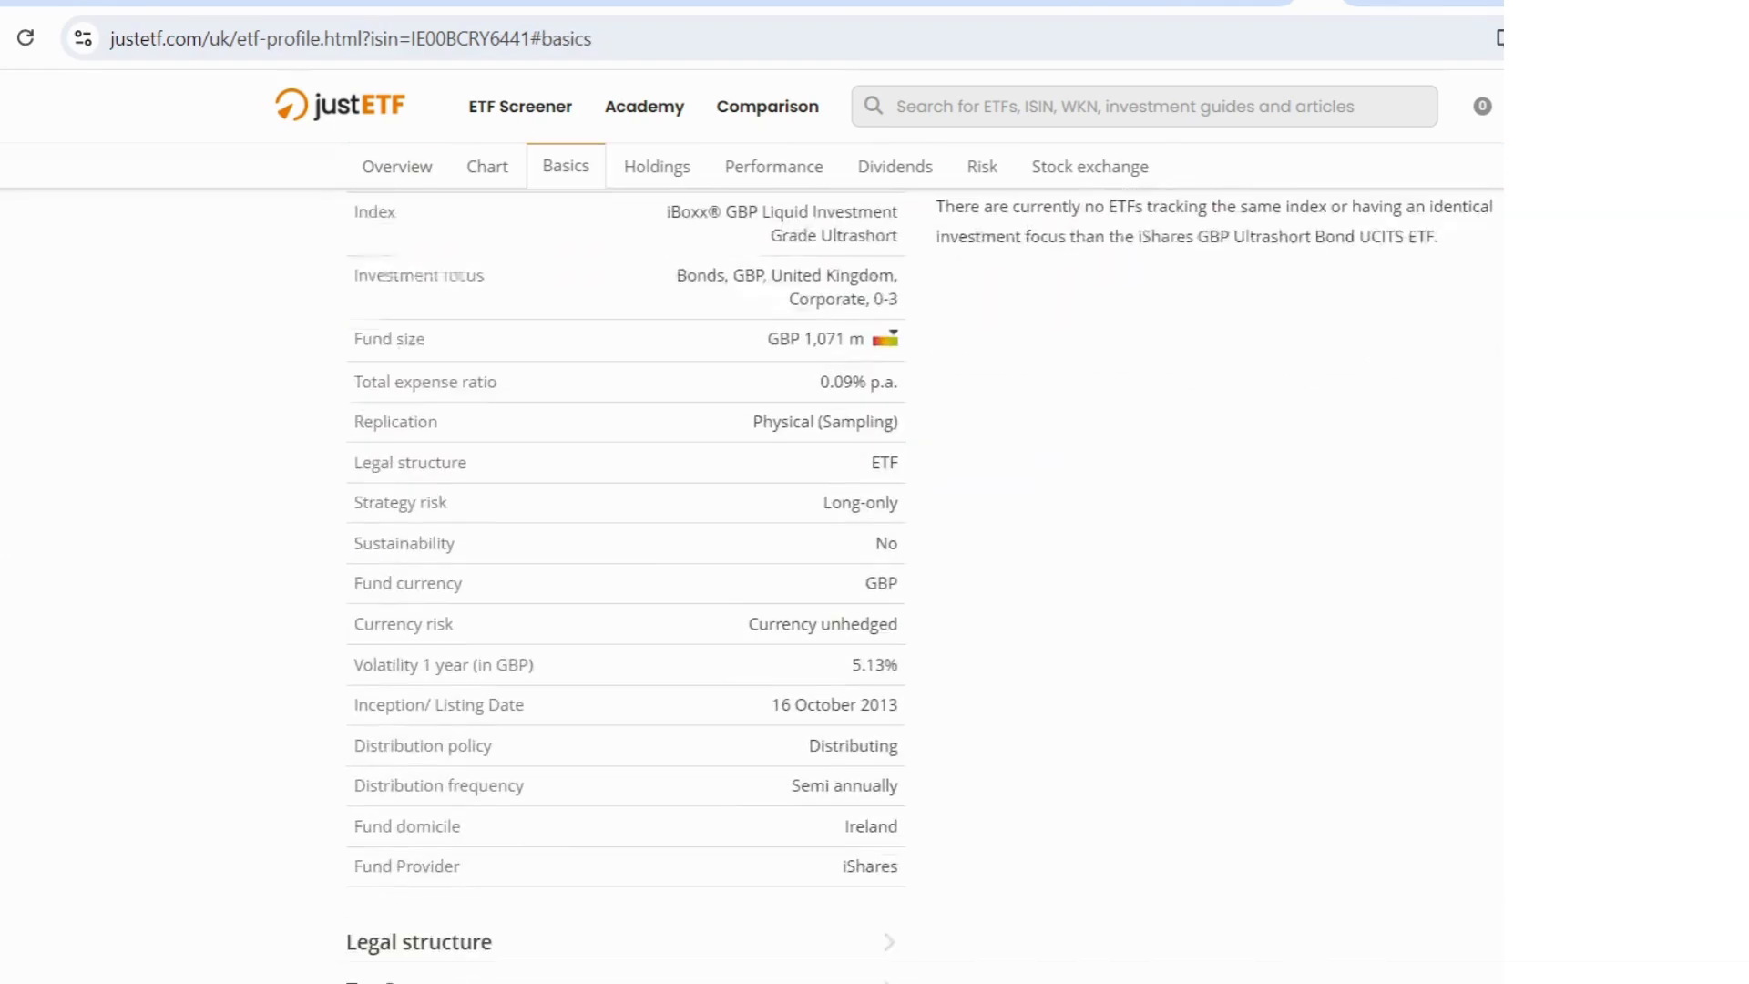
scroll(921, 587, "down", 5)
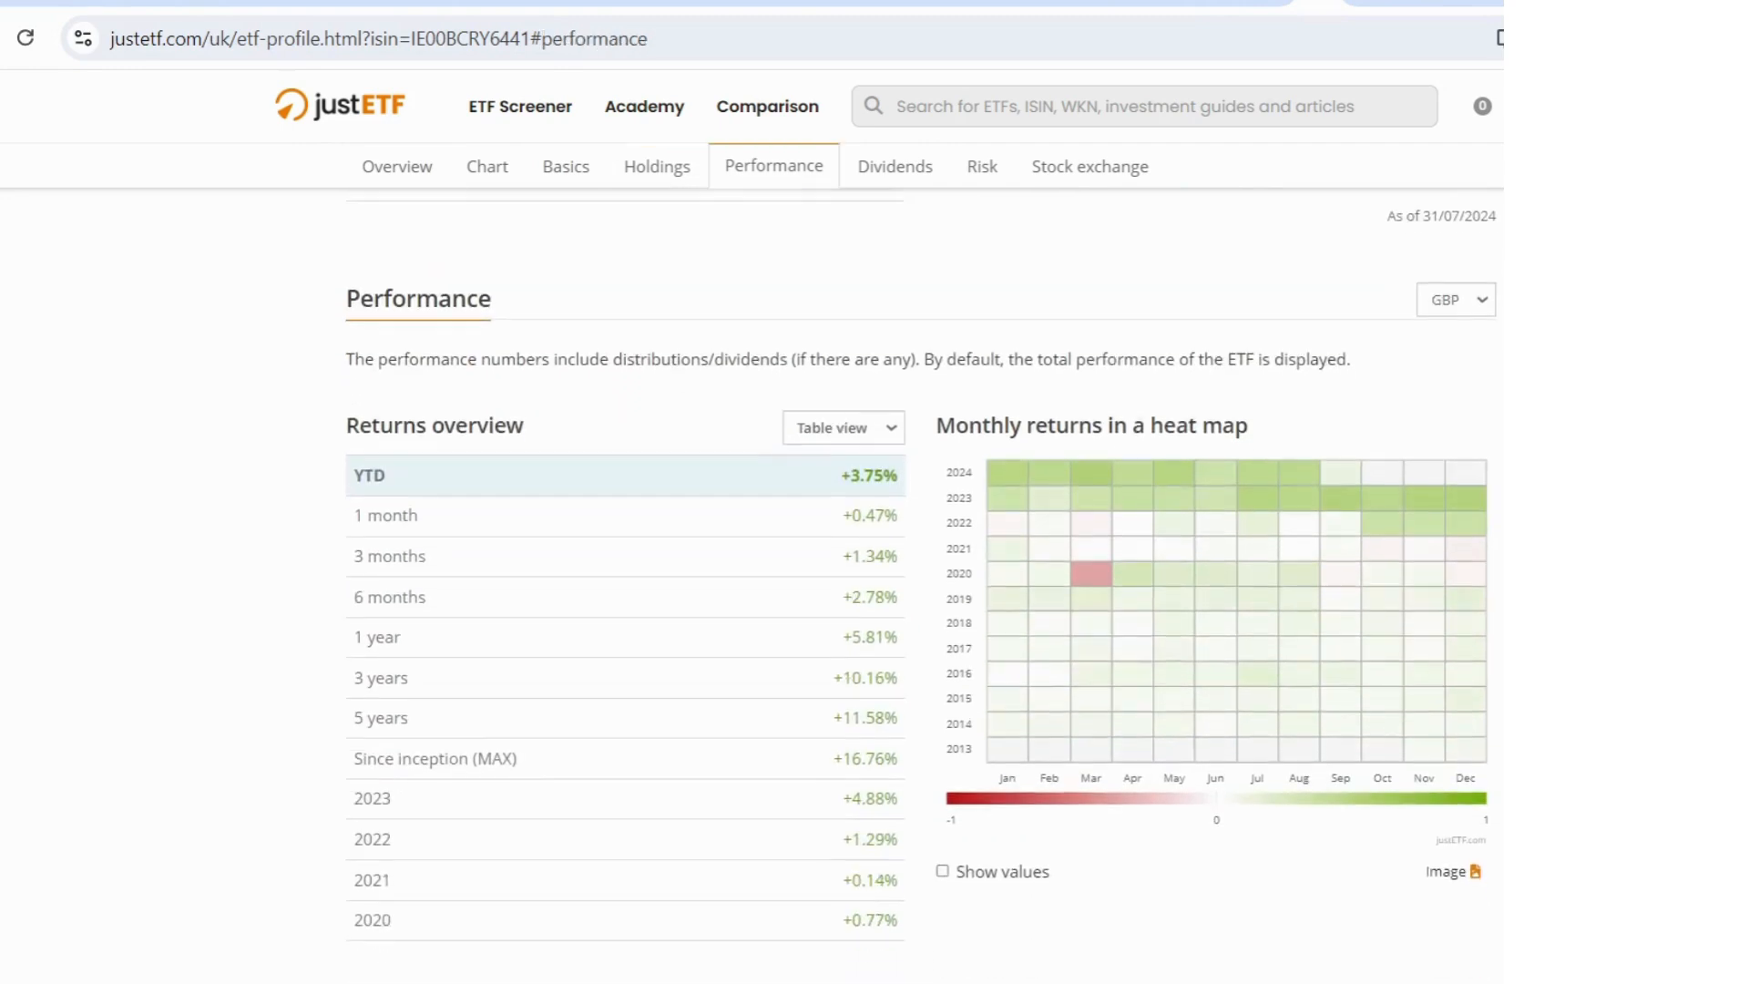
scroll(922, 588, "down", 5)
scroll(920, 588, "down", 2)
scroll(921, 589, "down", 1)
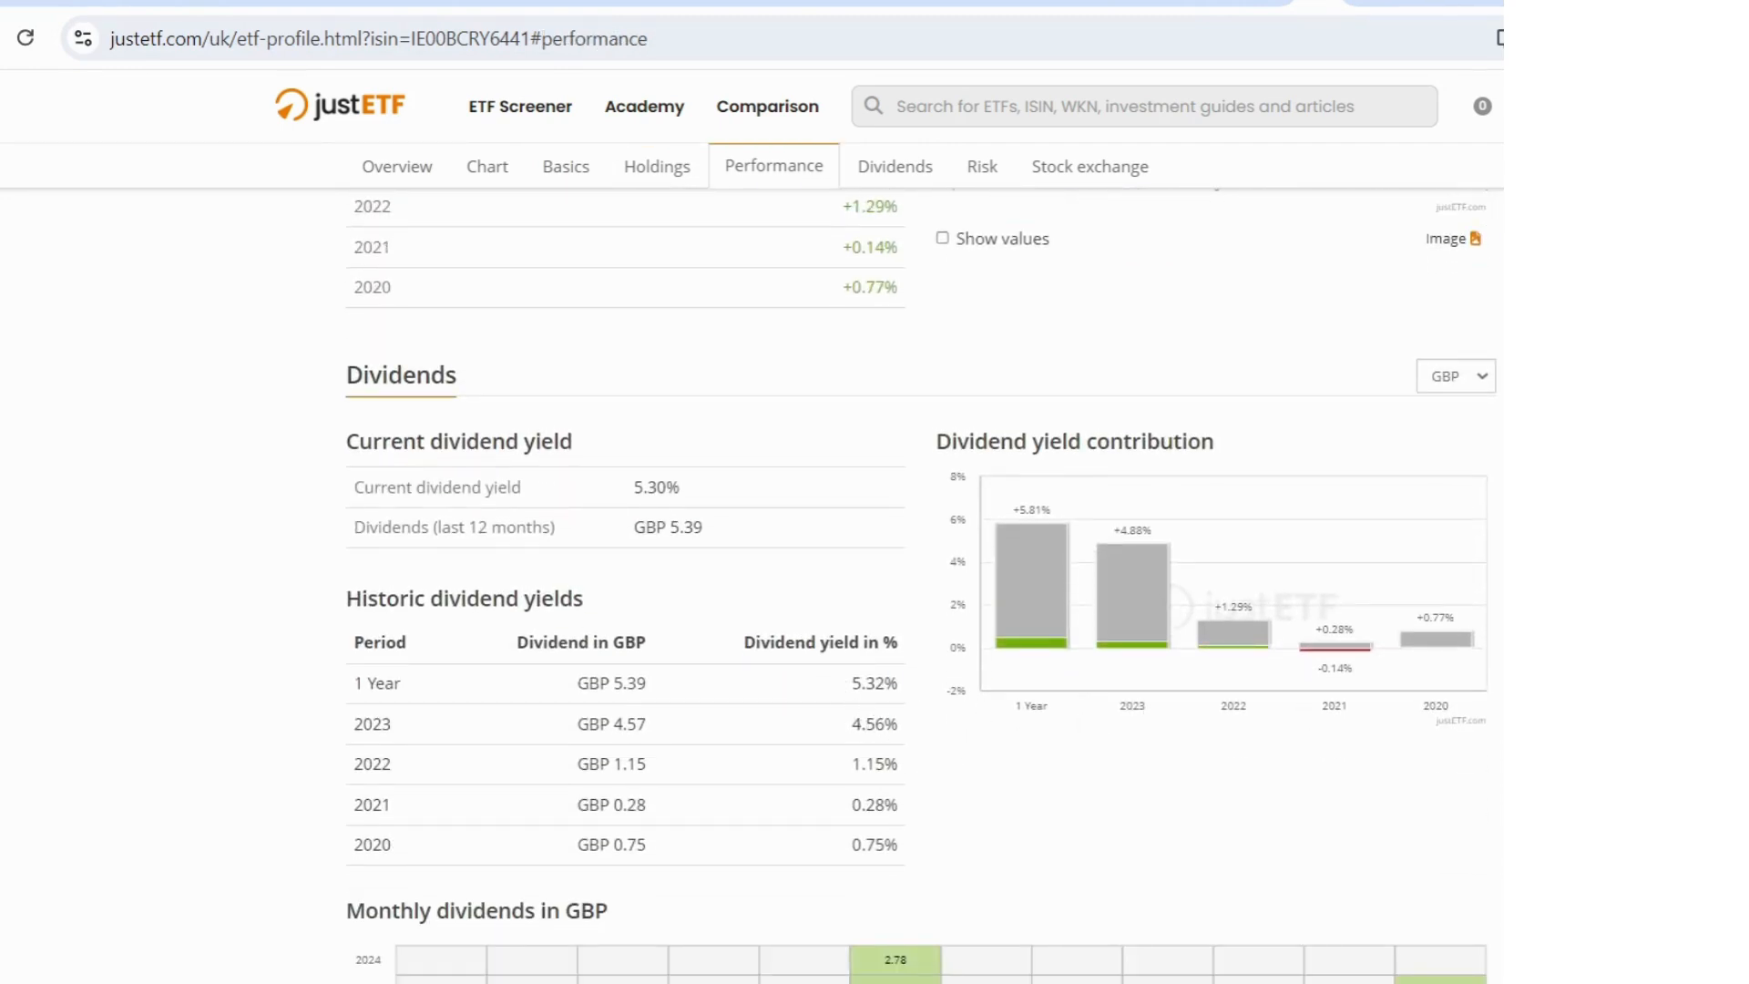
scroll(922, 587, "up", 1)
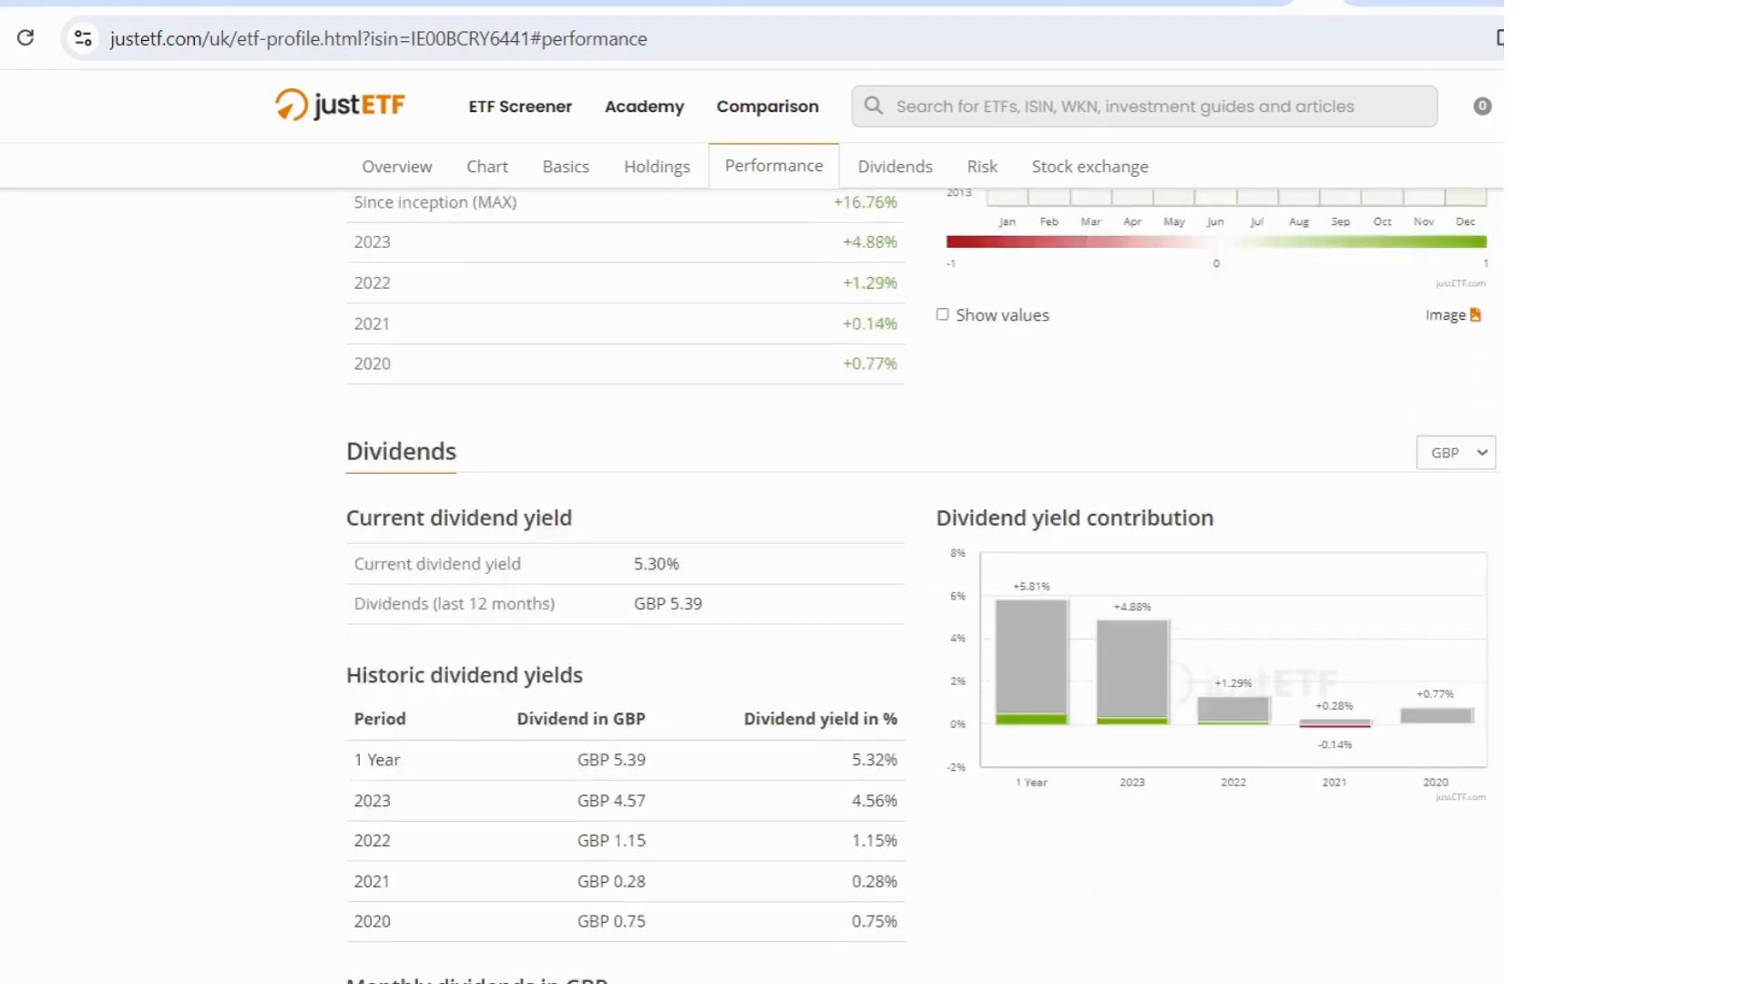
scroll(921, 587, "down", 8)
scroll(922, 588, "down", 3)
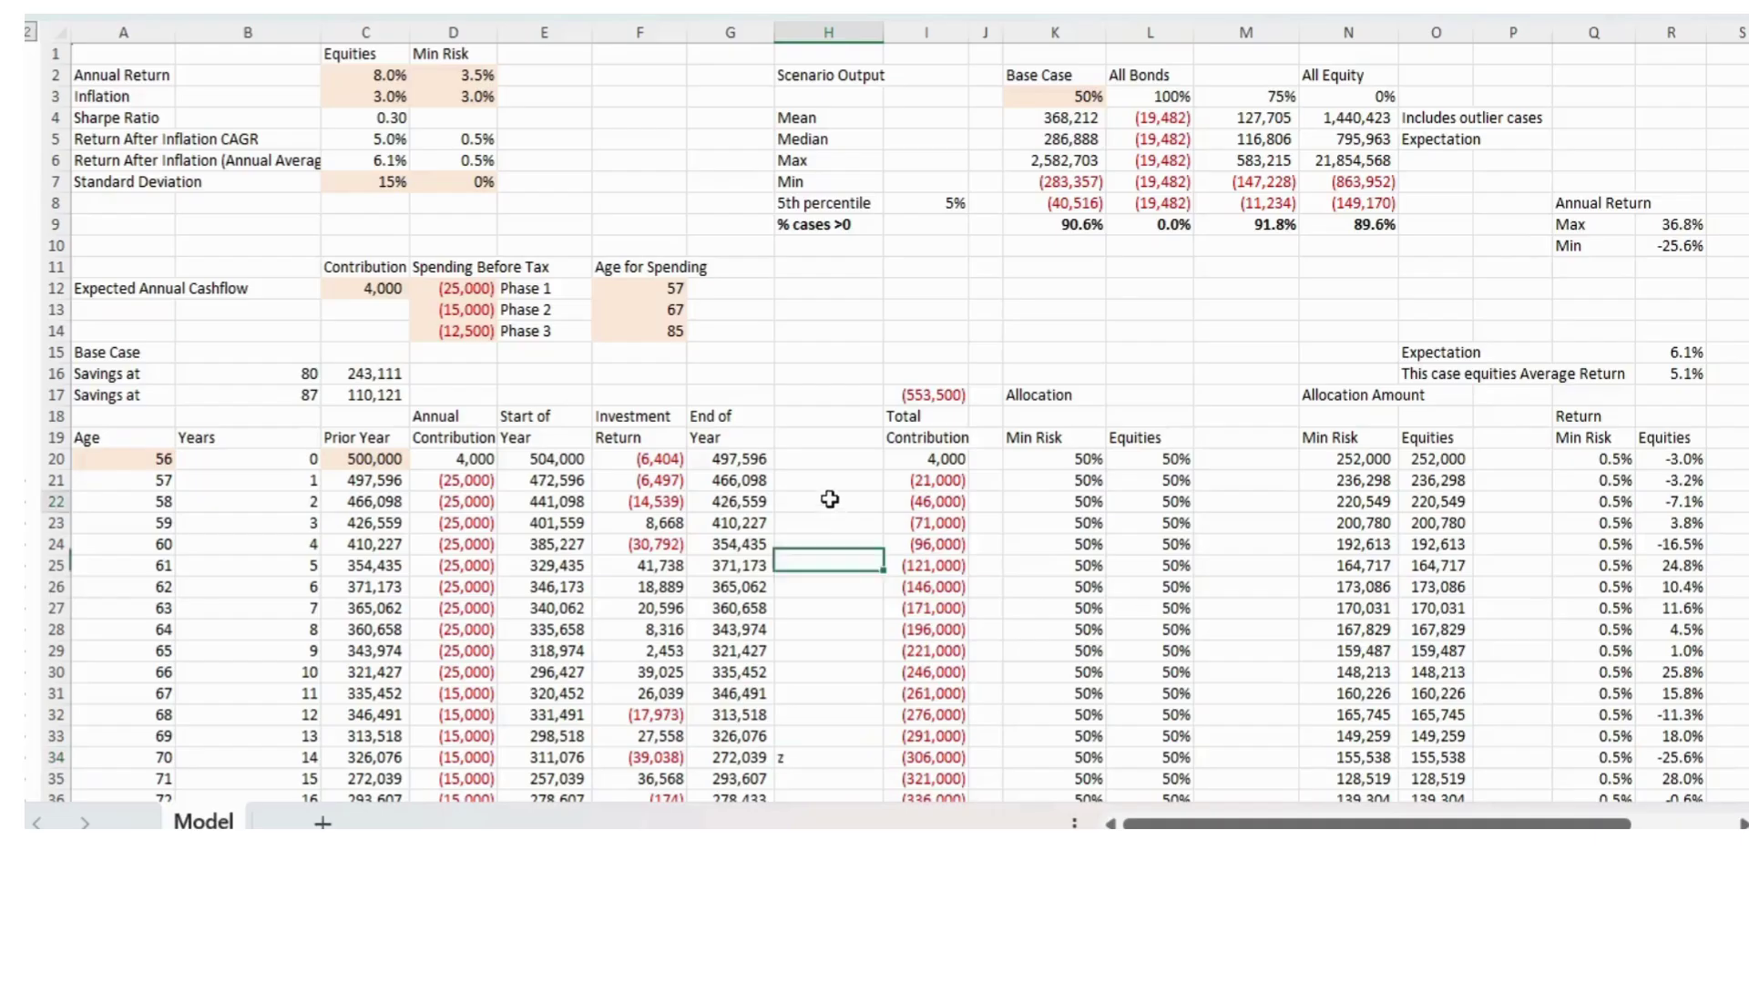
left_click(827, 503)
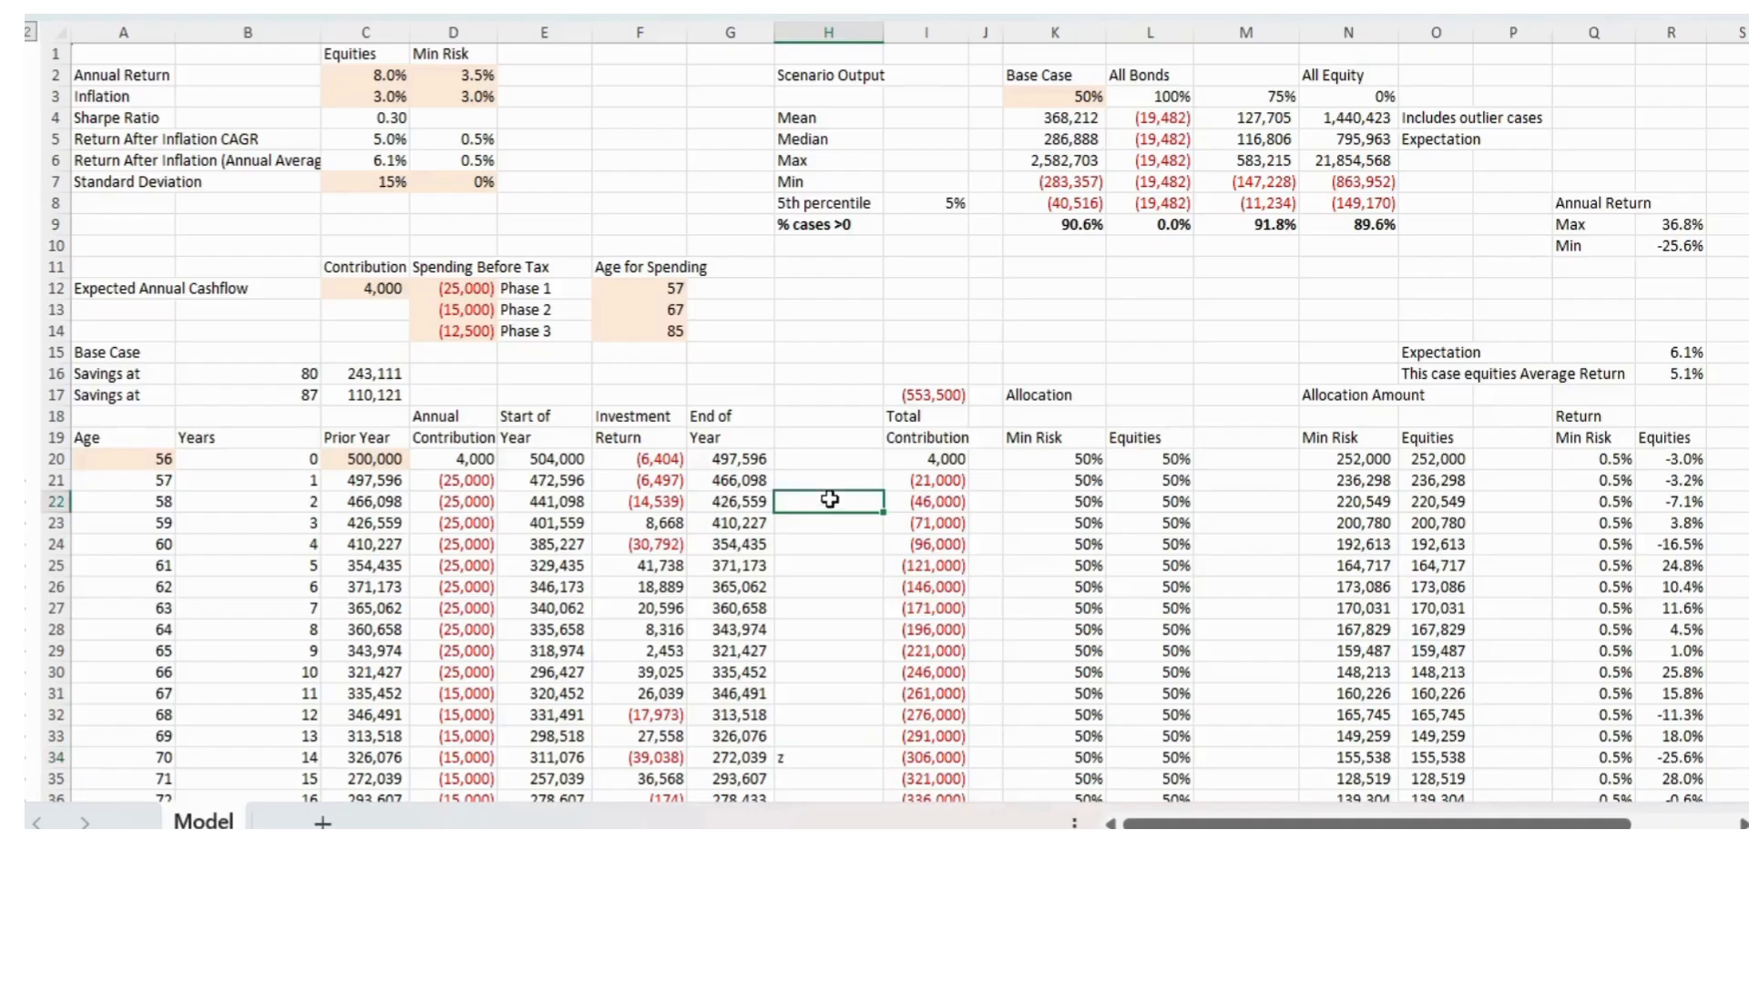
left_click(116, 461)
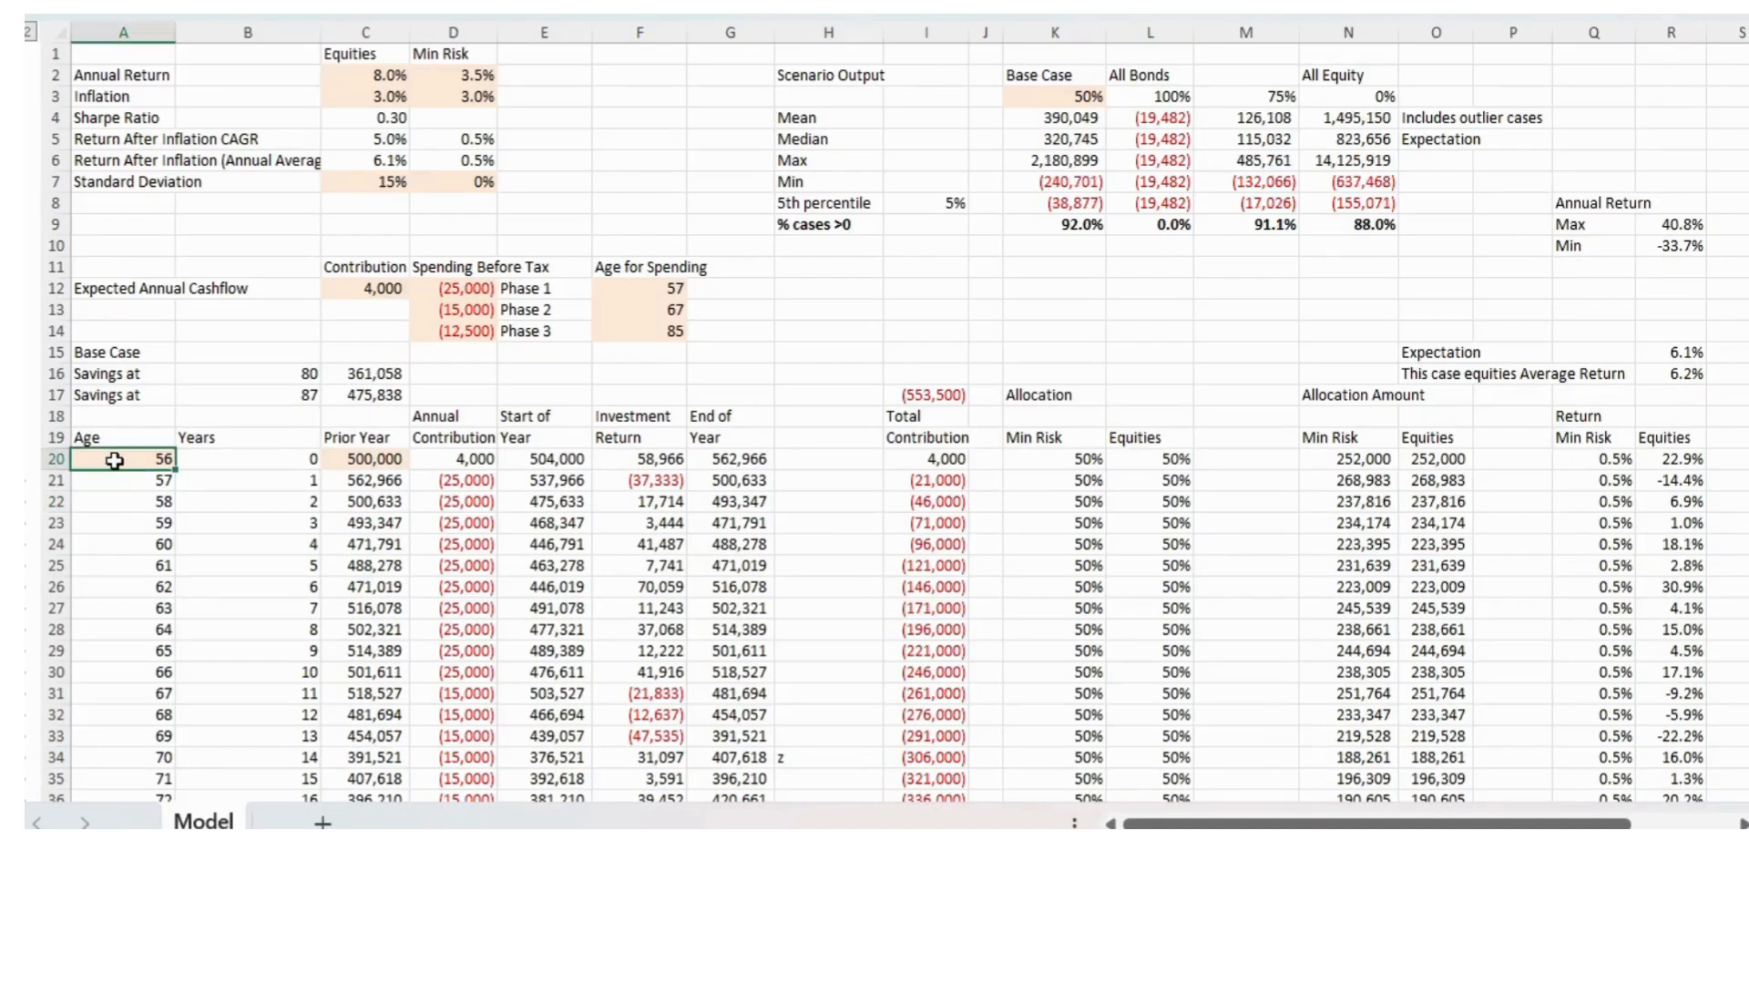
left_click(372, 462)
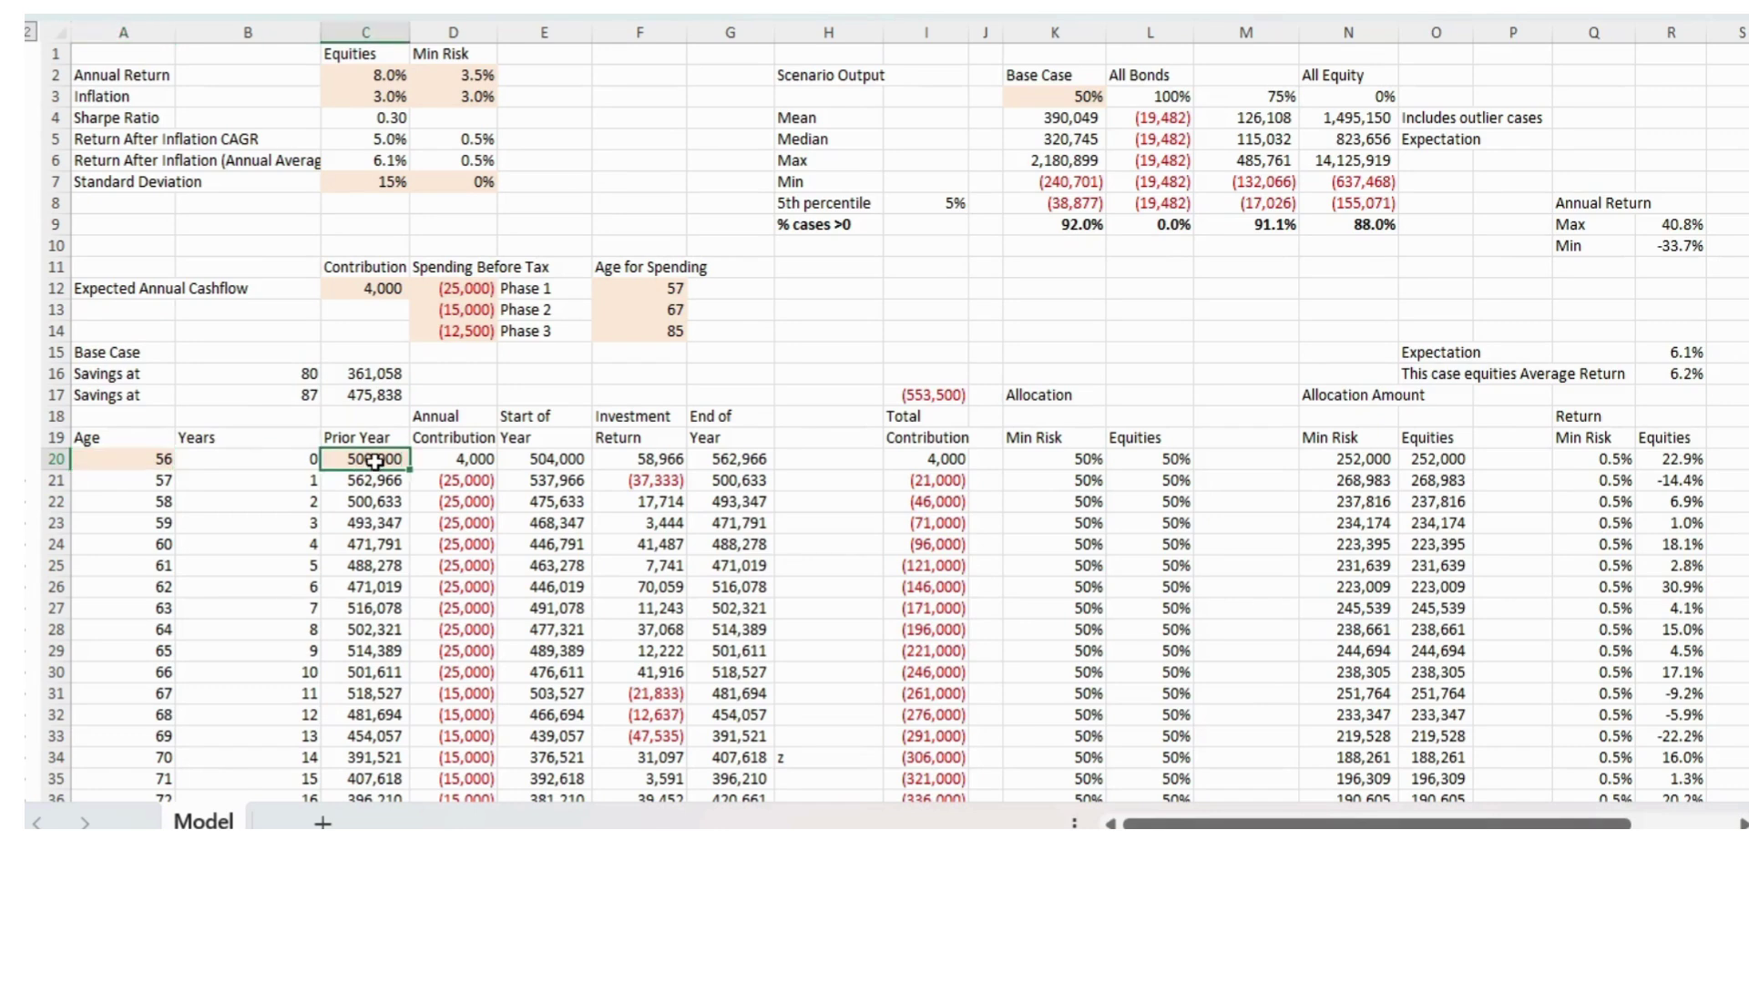
left_click(366, 289)
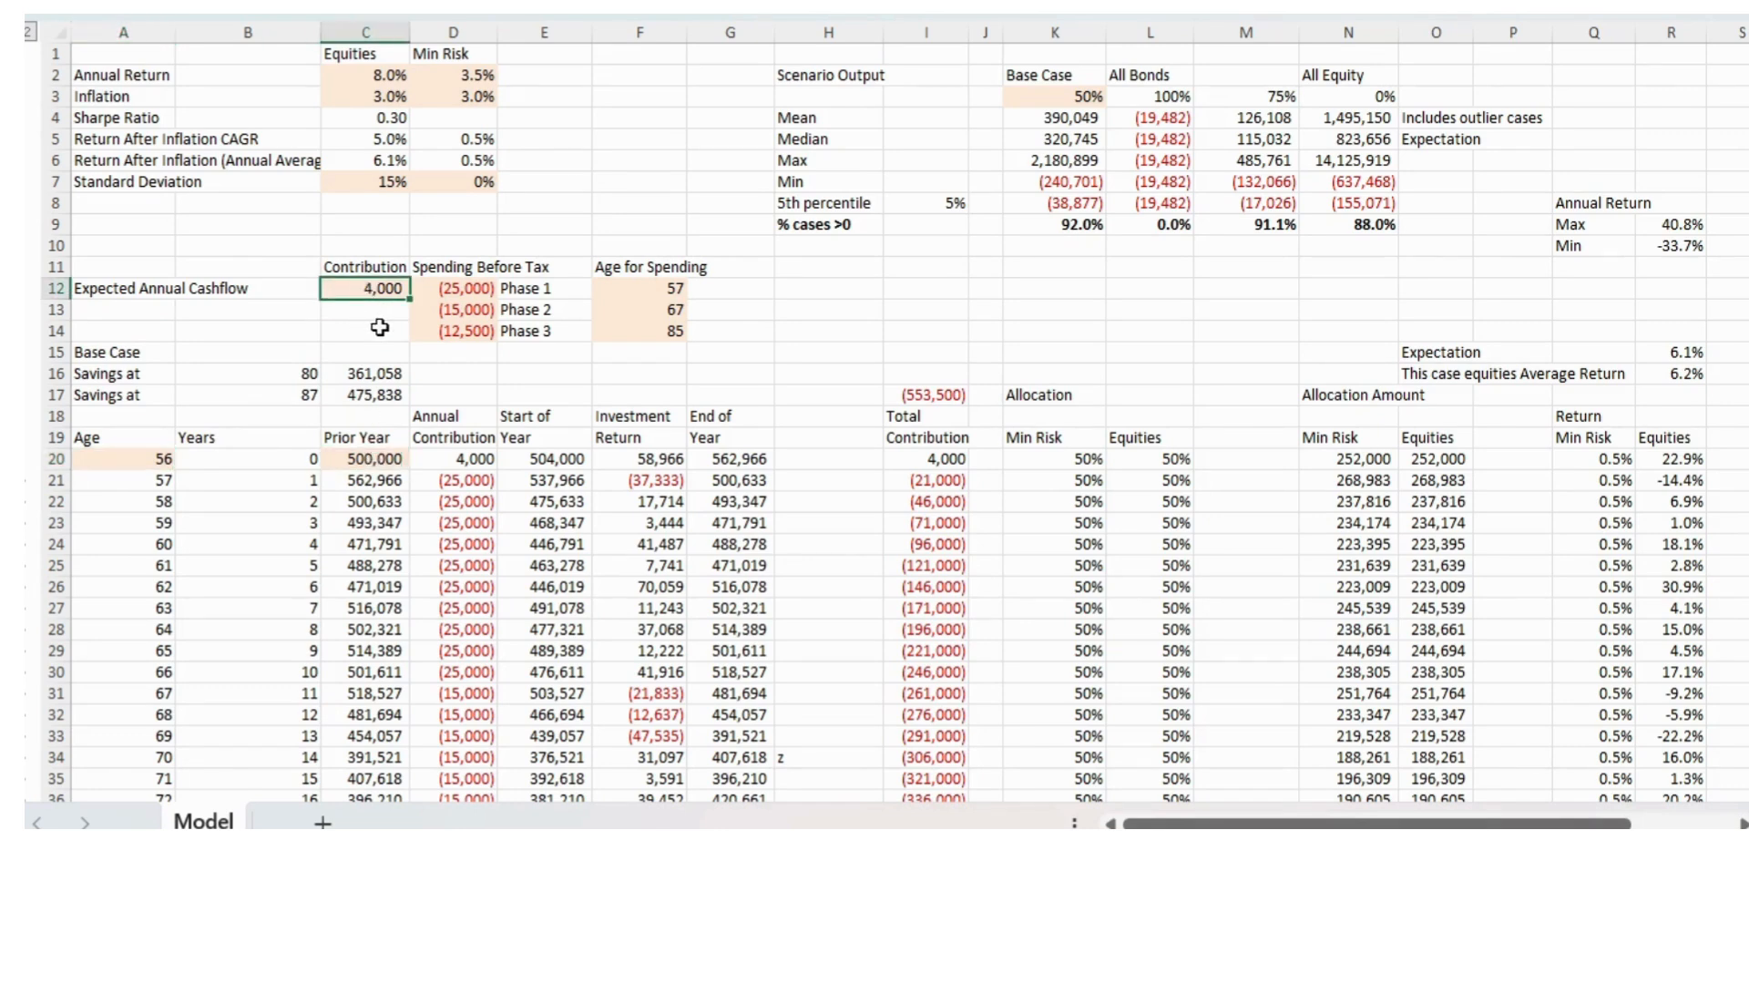
left_click(639, 291)
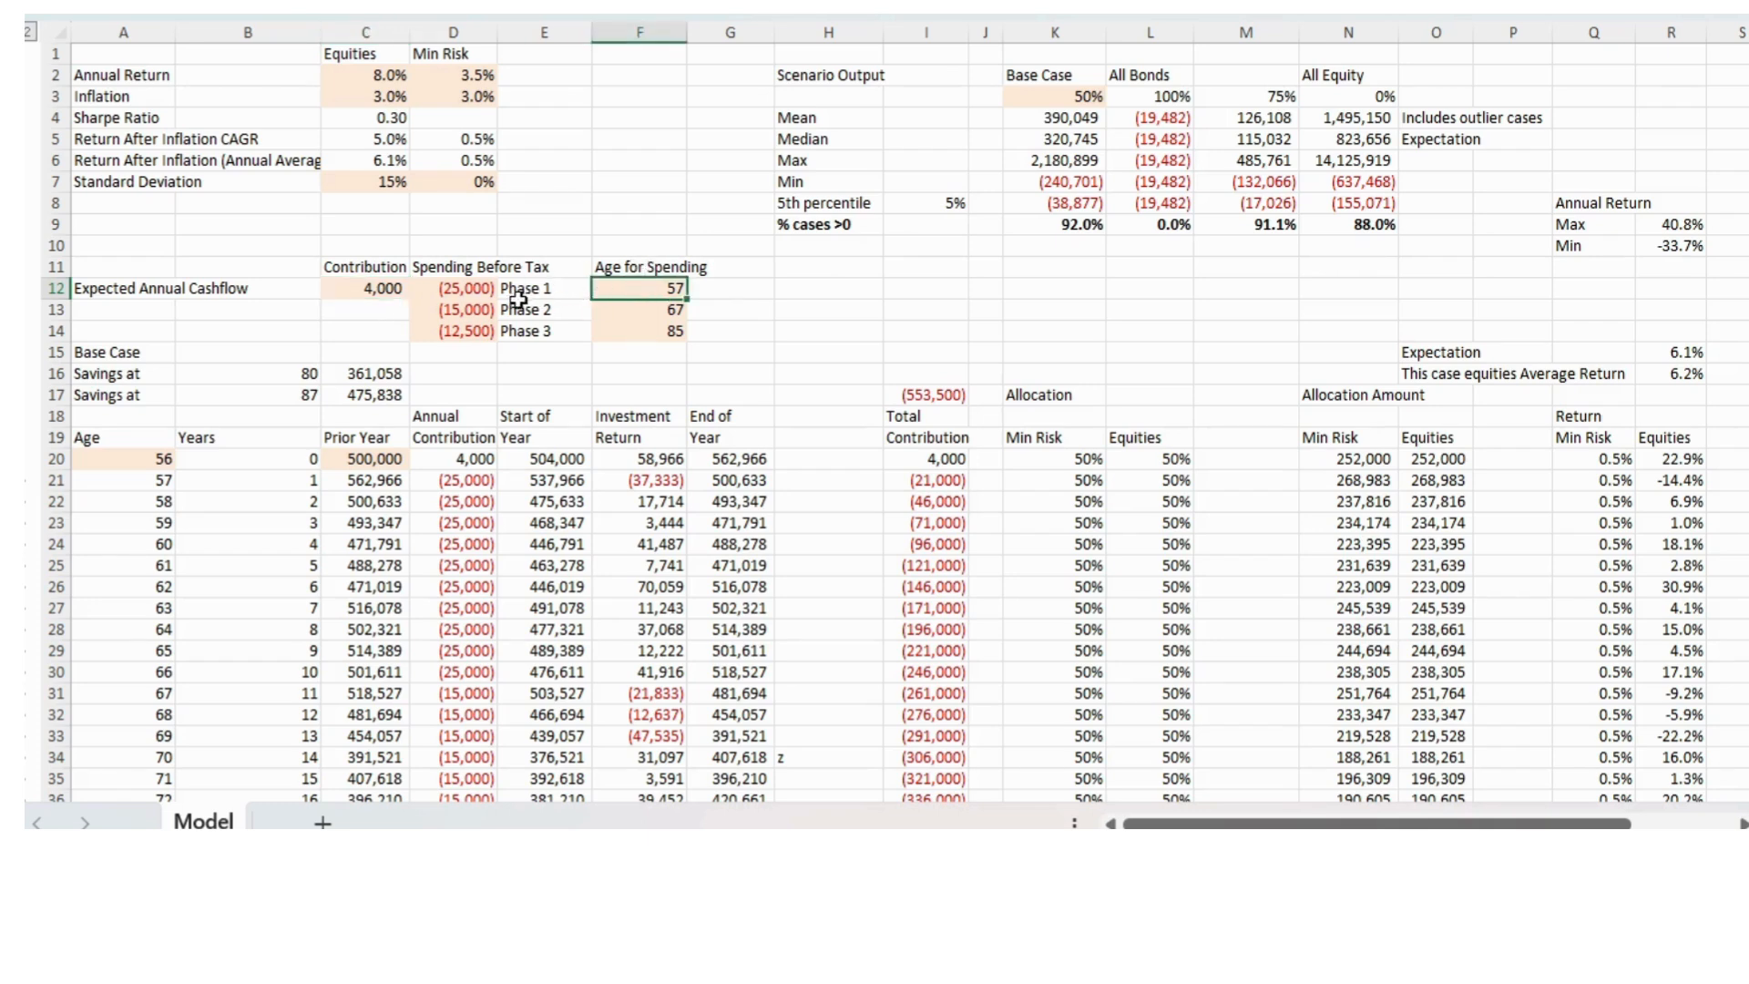
left_click(468, 293)
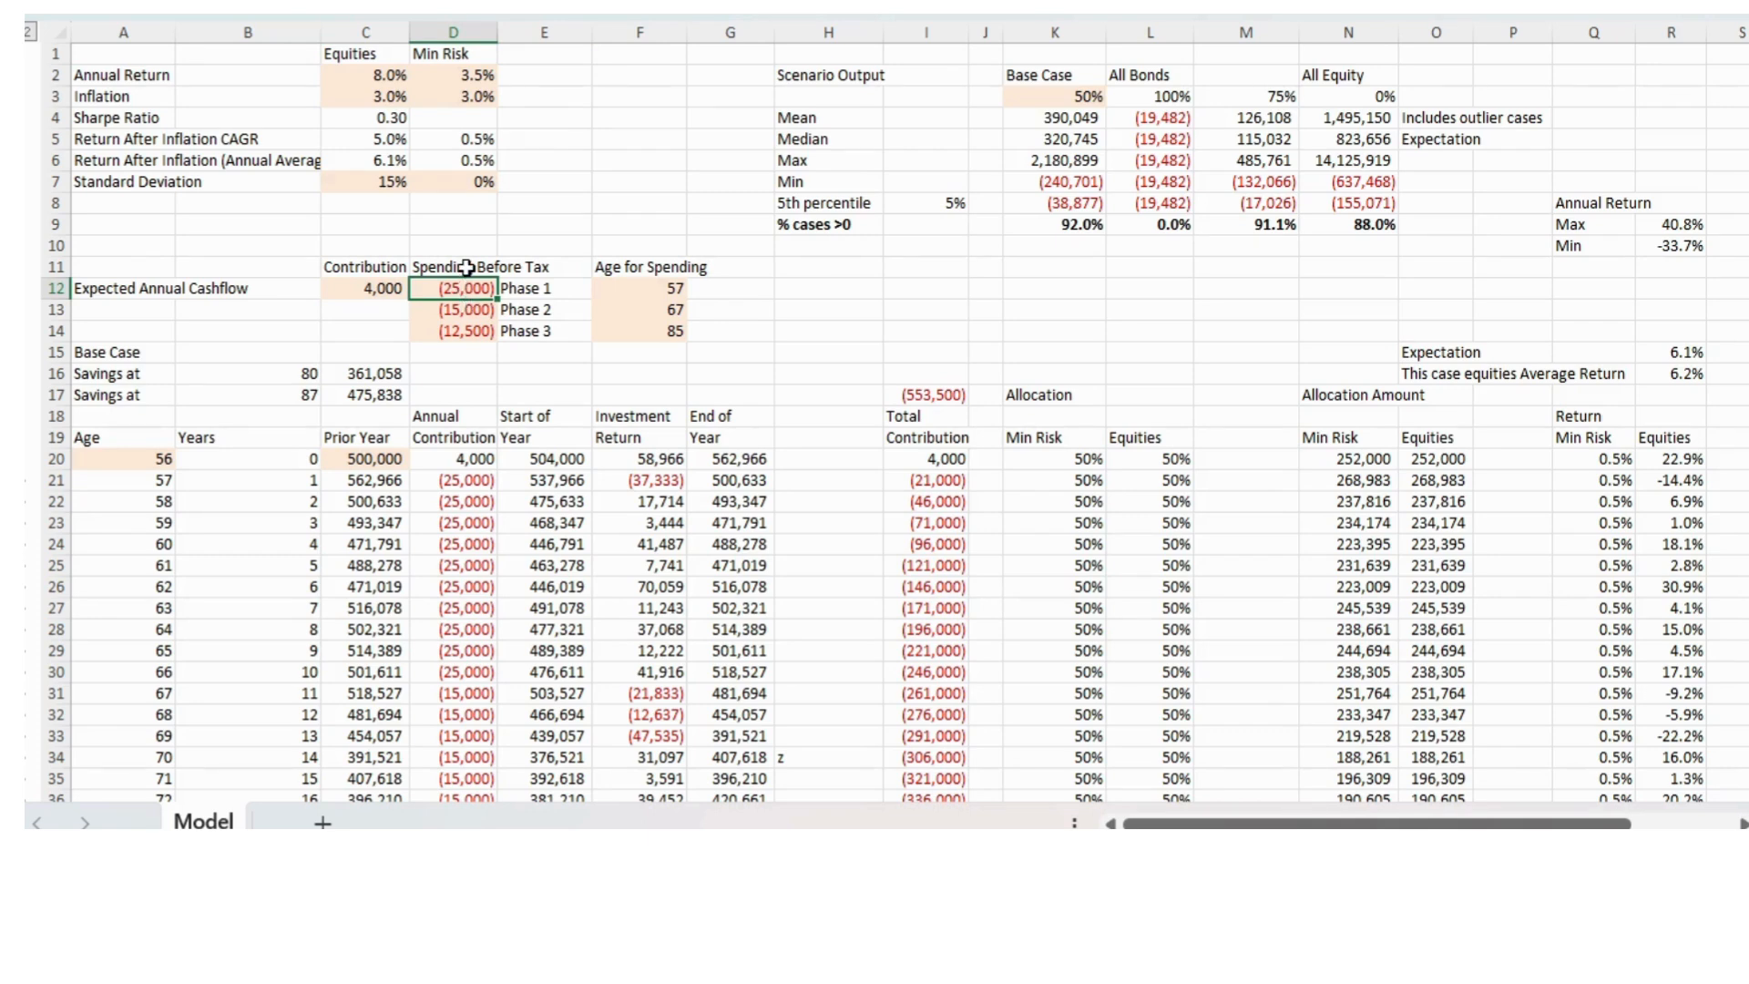
left_click(471, 312)
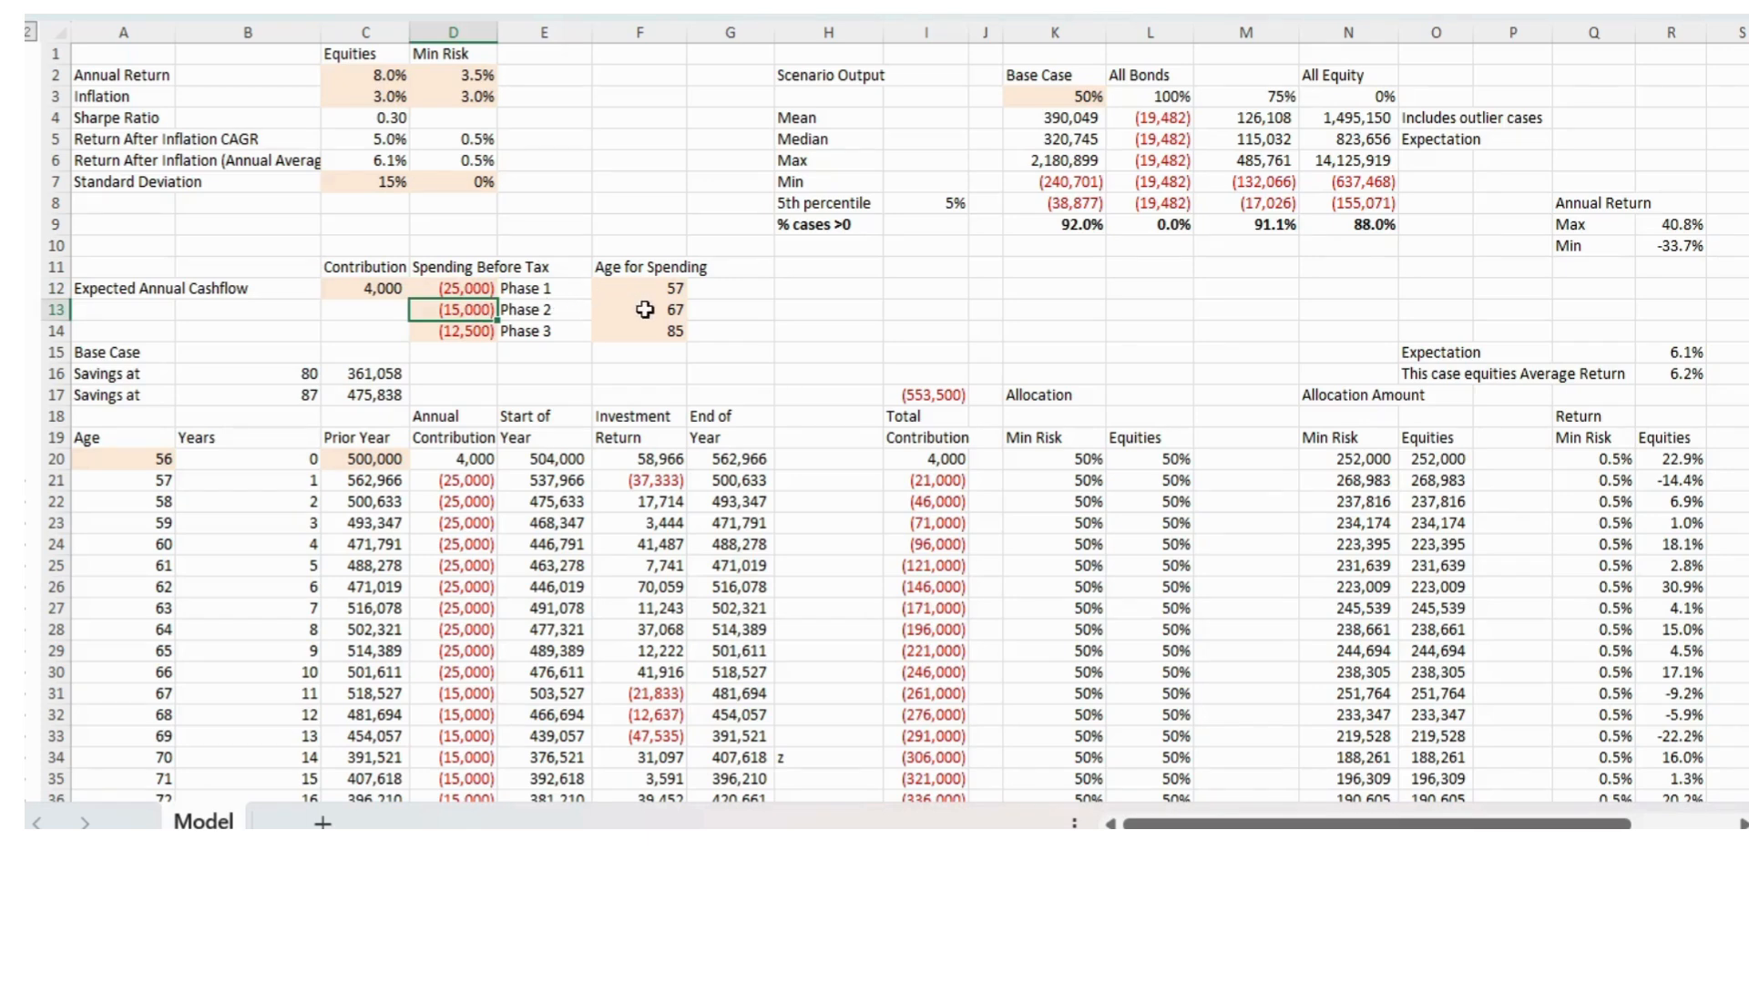
left_click(465, 332)
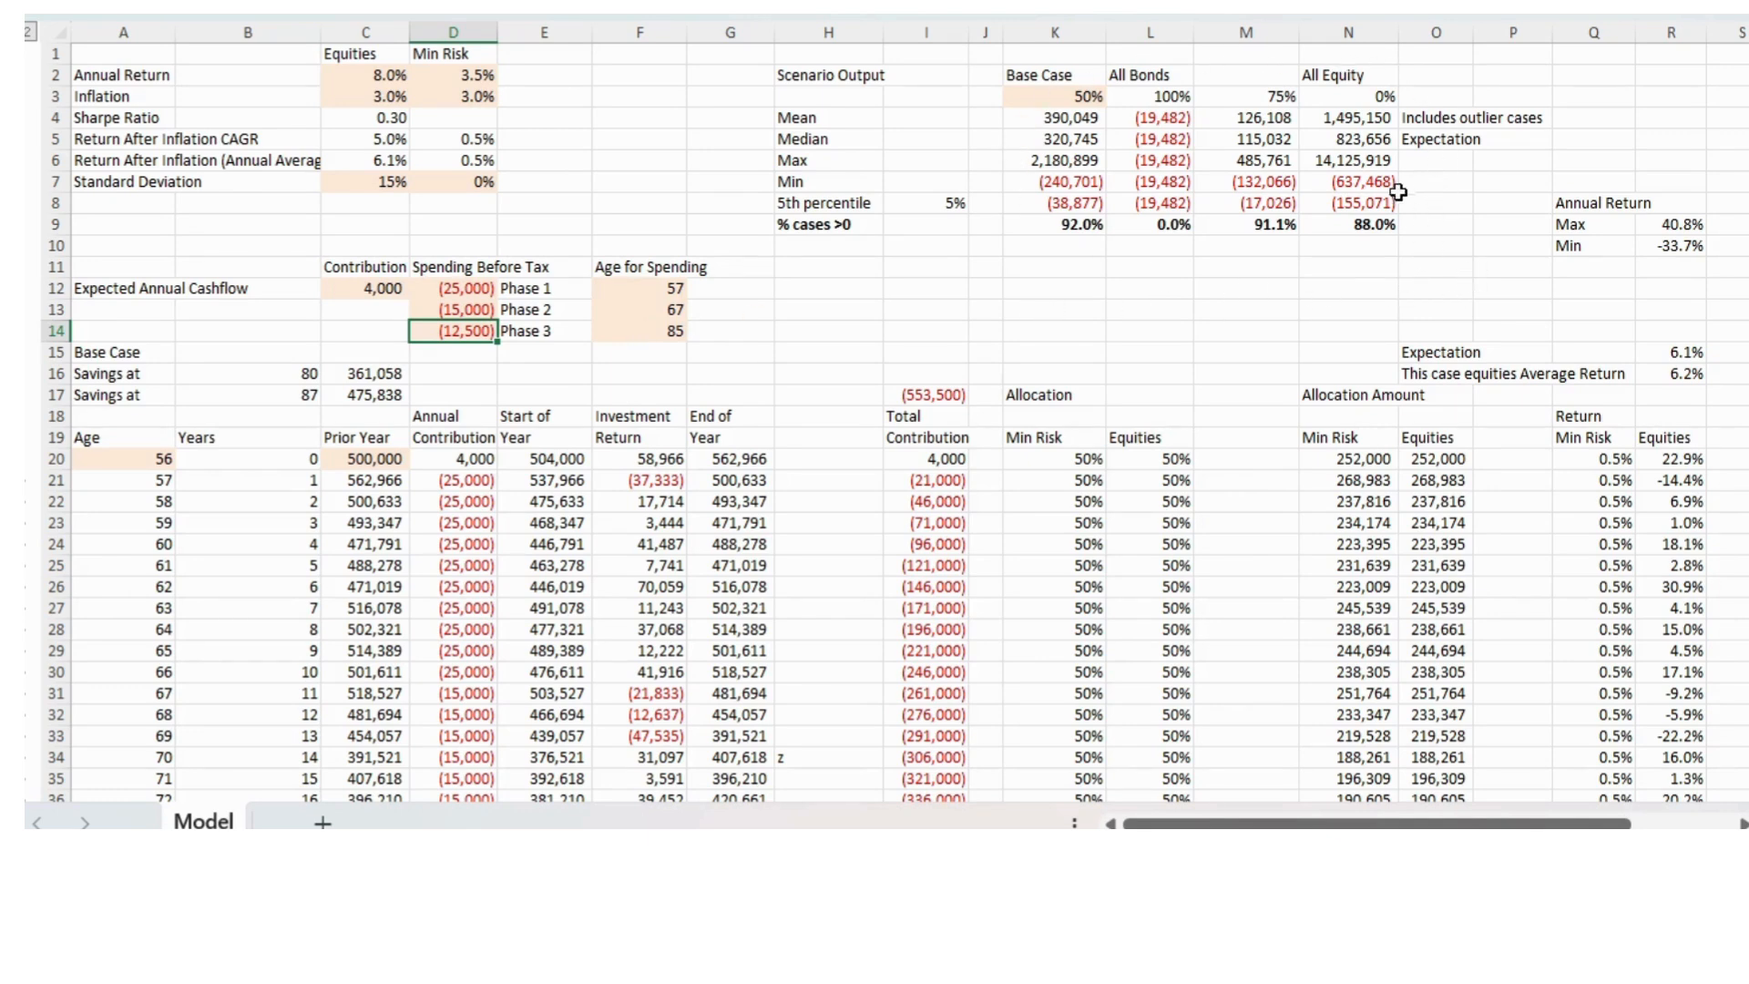
left_click(1370, 224)
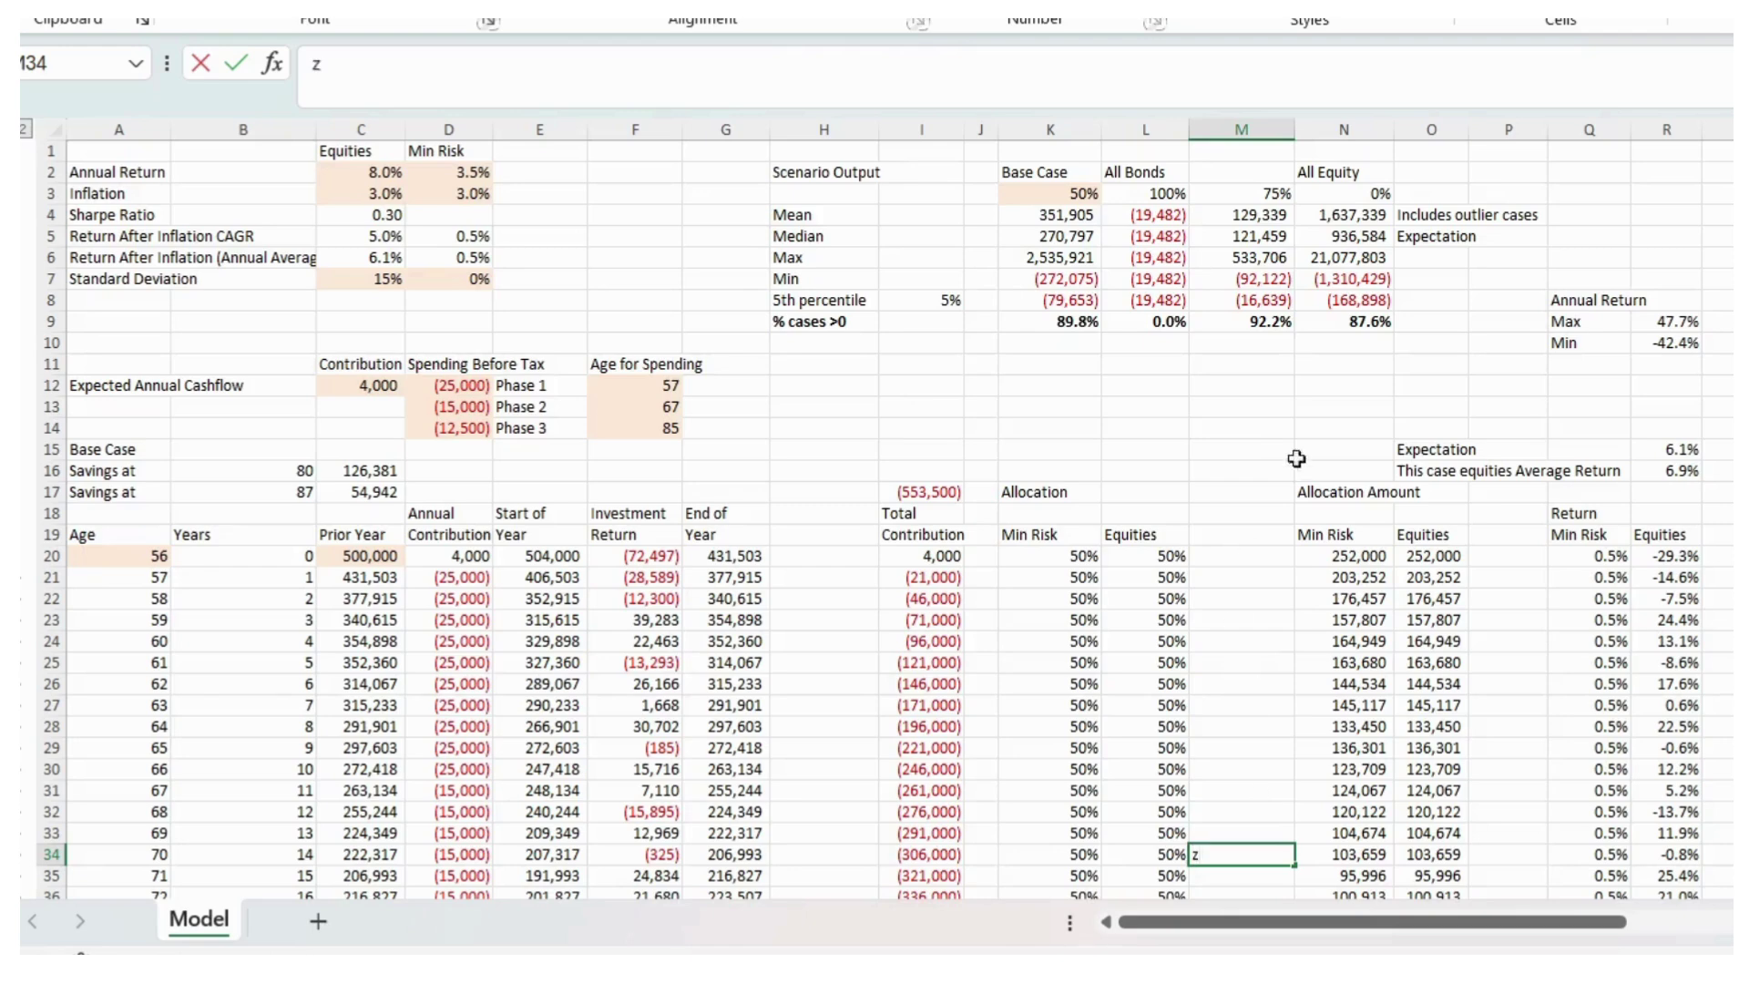
- Inspect the NORMINV random return formula, the MIN/MAX annual return cells and the equity return and deviation inputs
left_click(1295, 406)
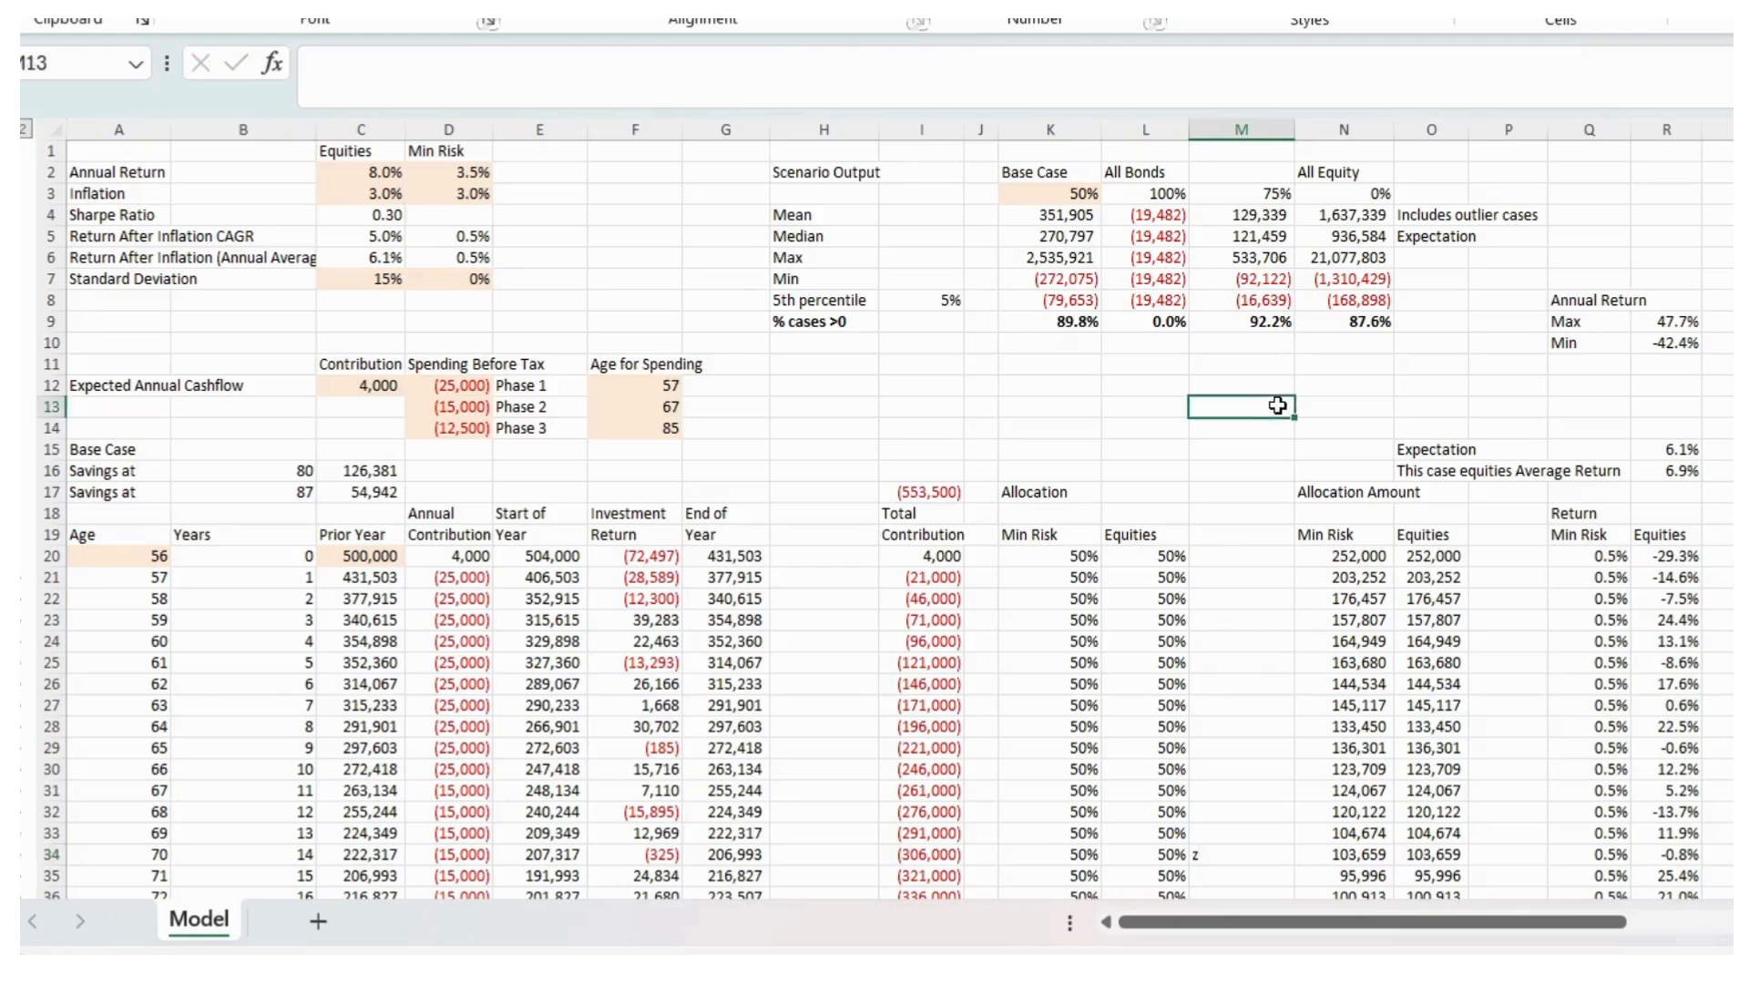
left_click(1670, 578)
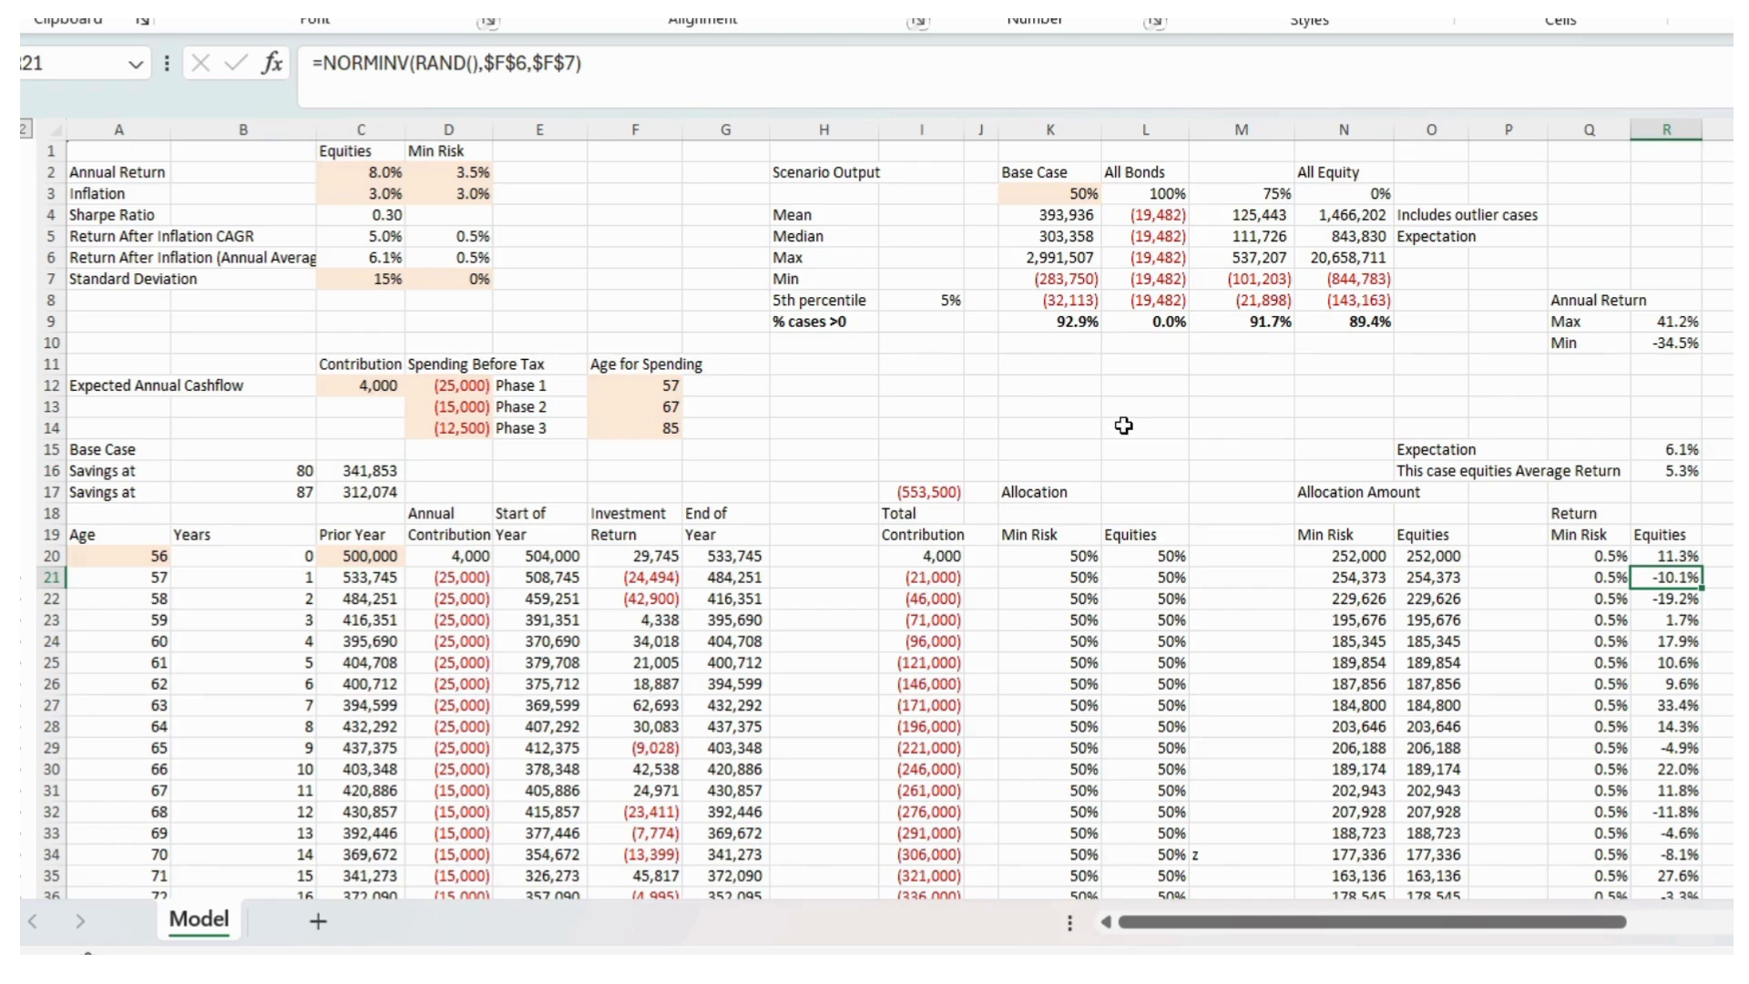
left_click(1663, 343)
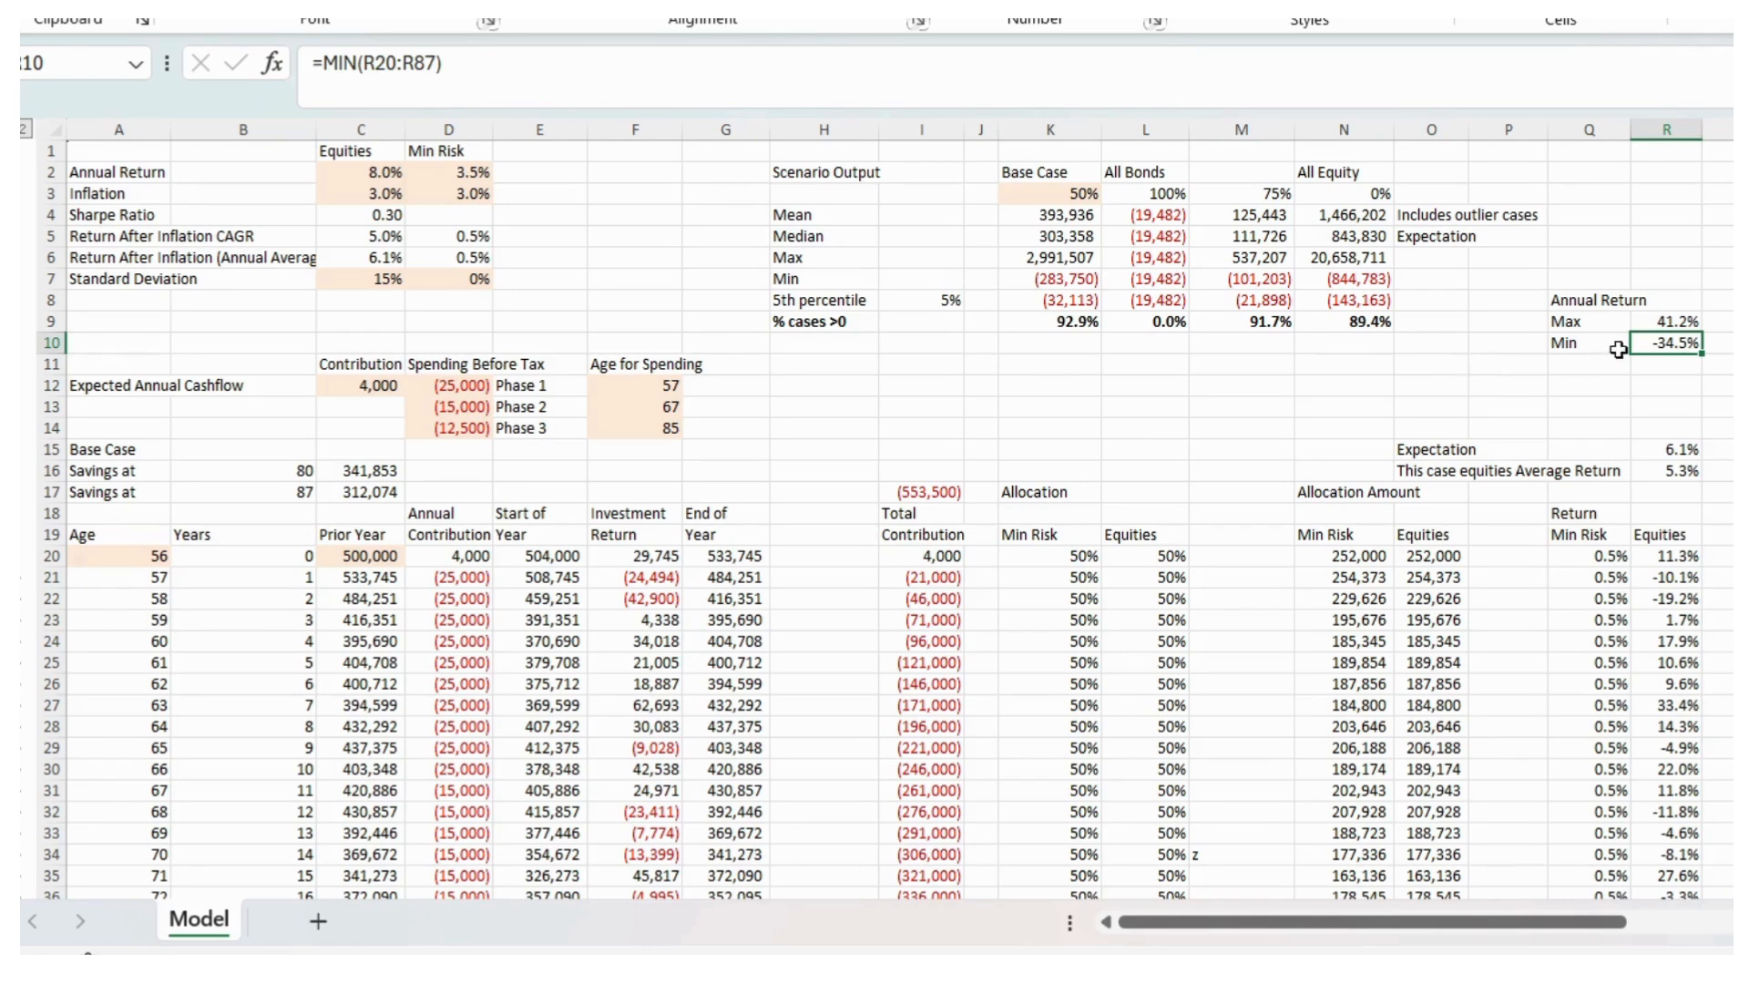
left_click(1656, 324)
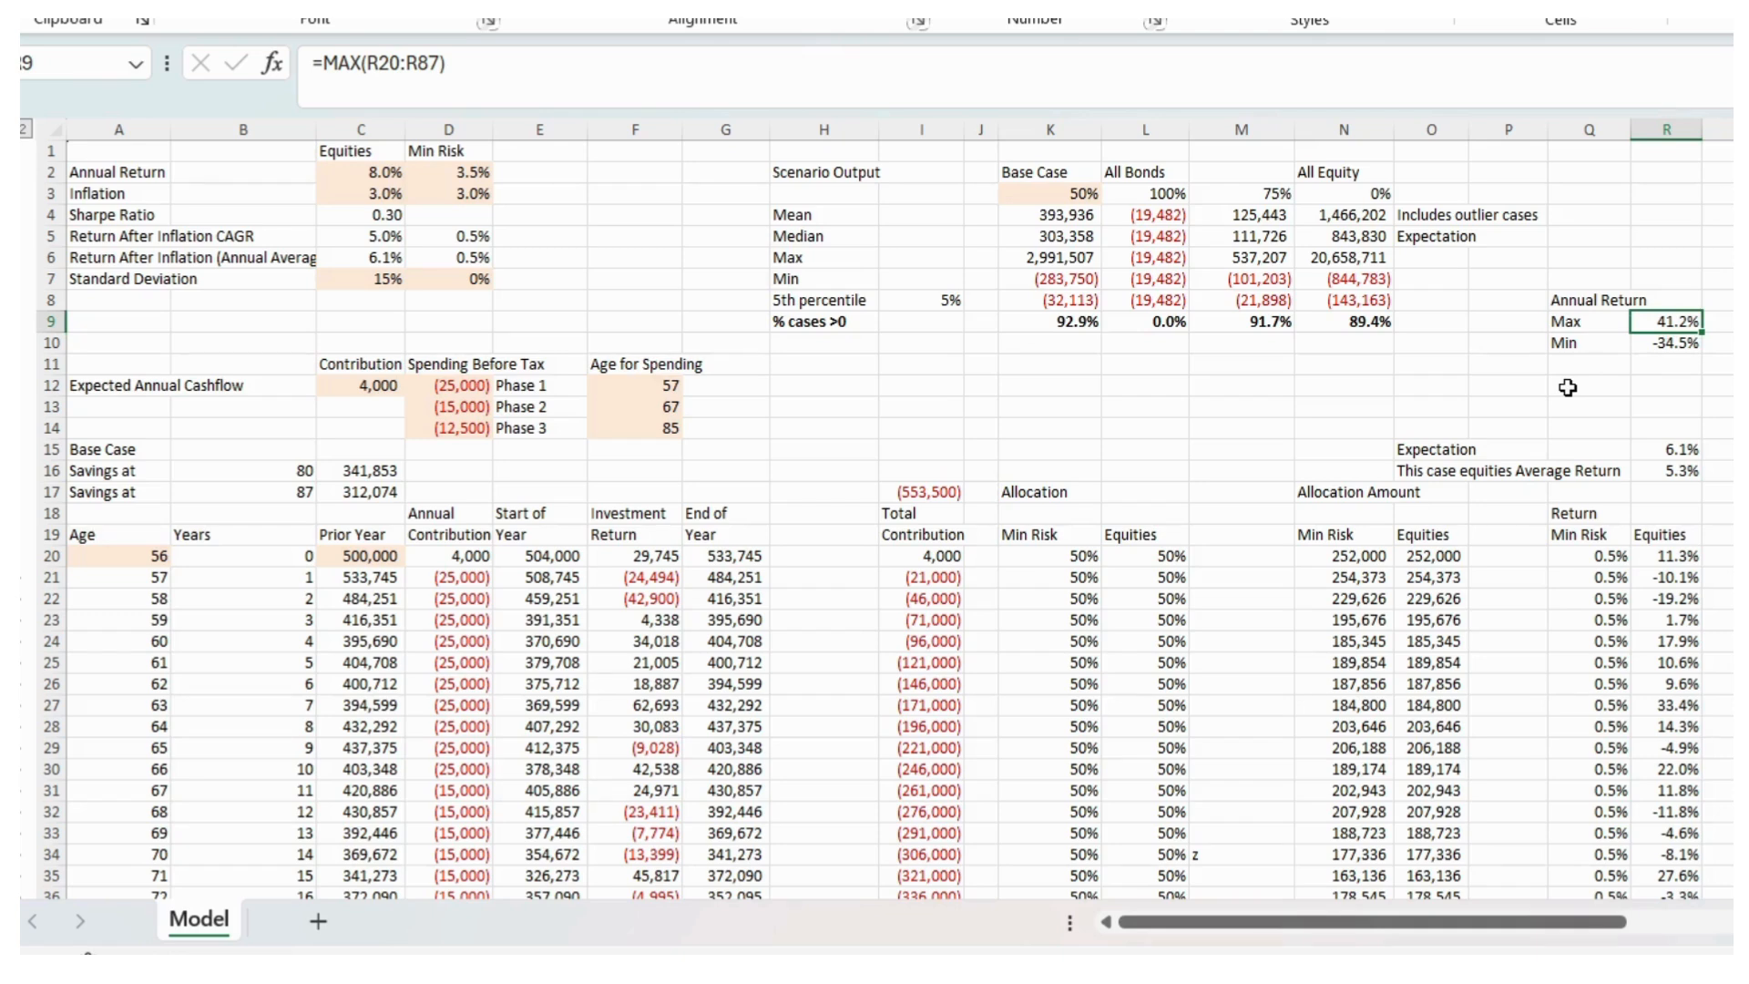
left_click(373, 173)
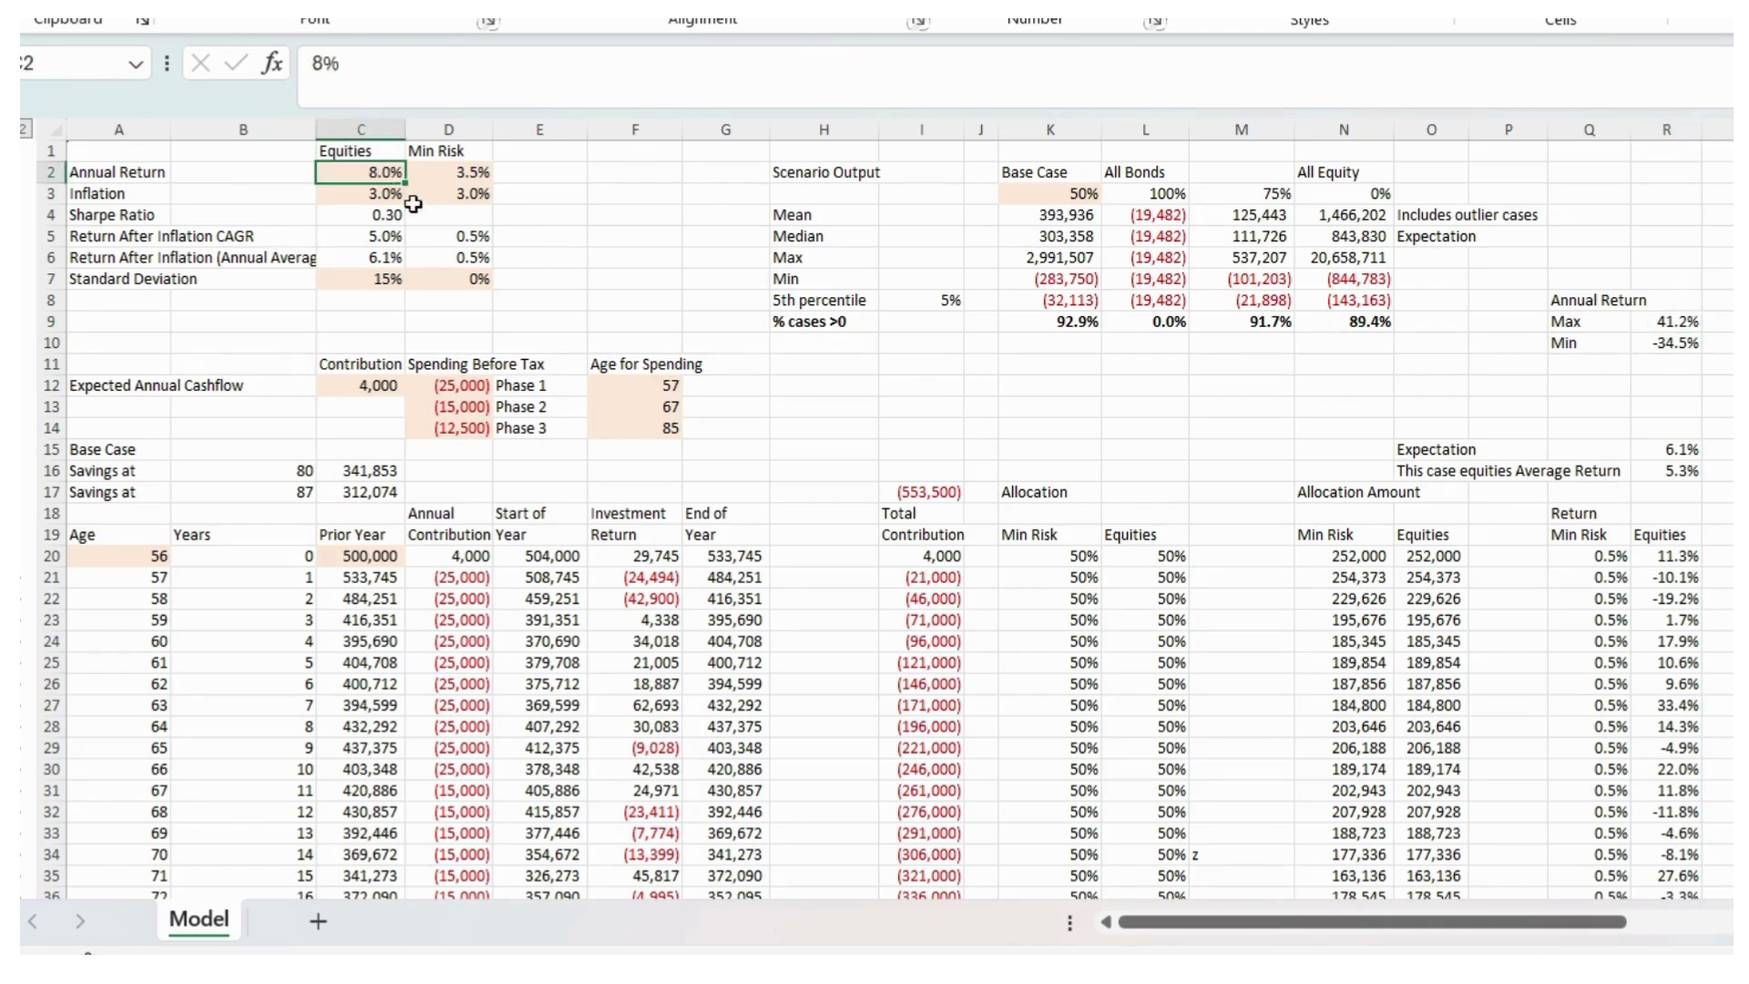
left_click(392, 279)
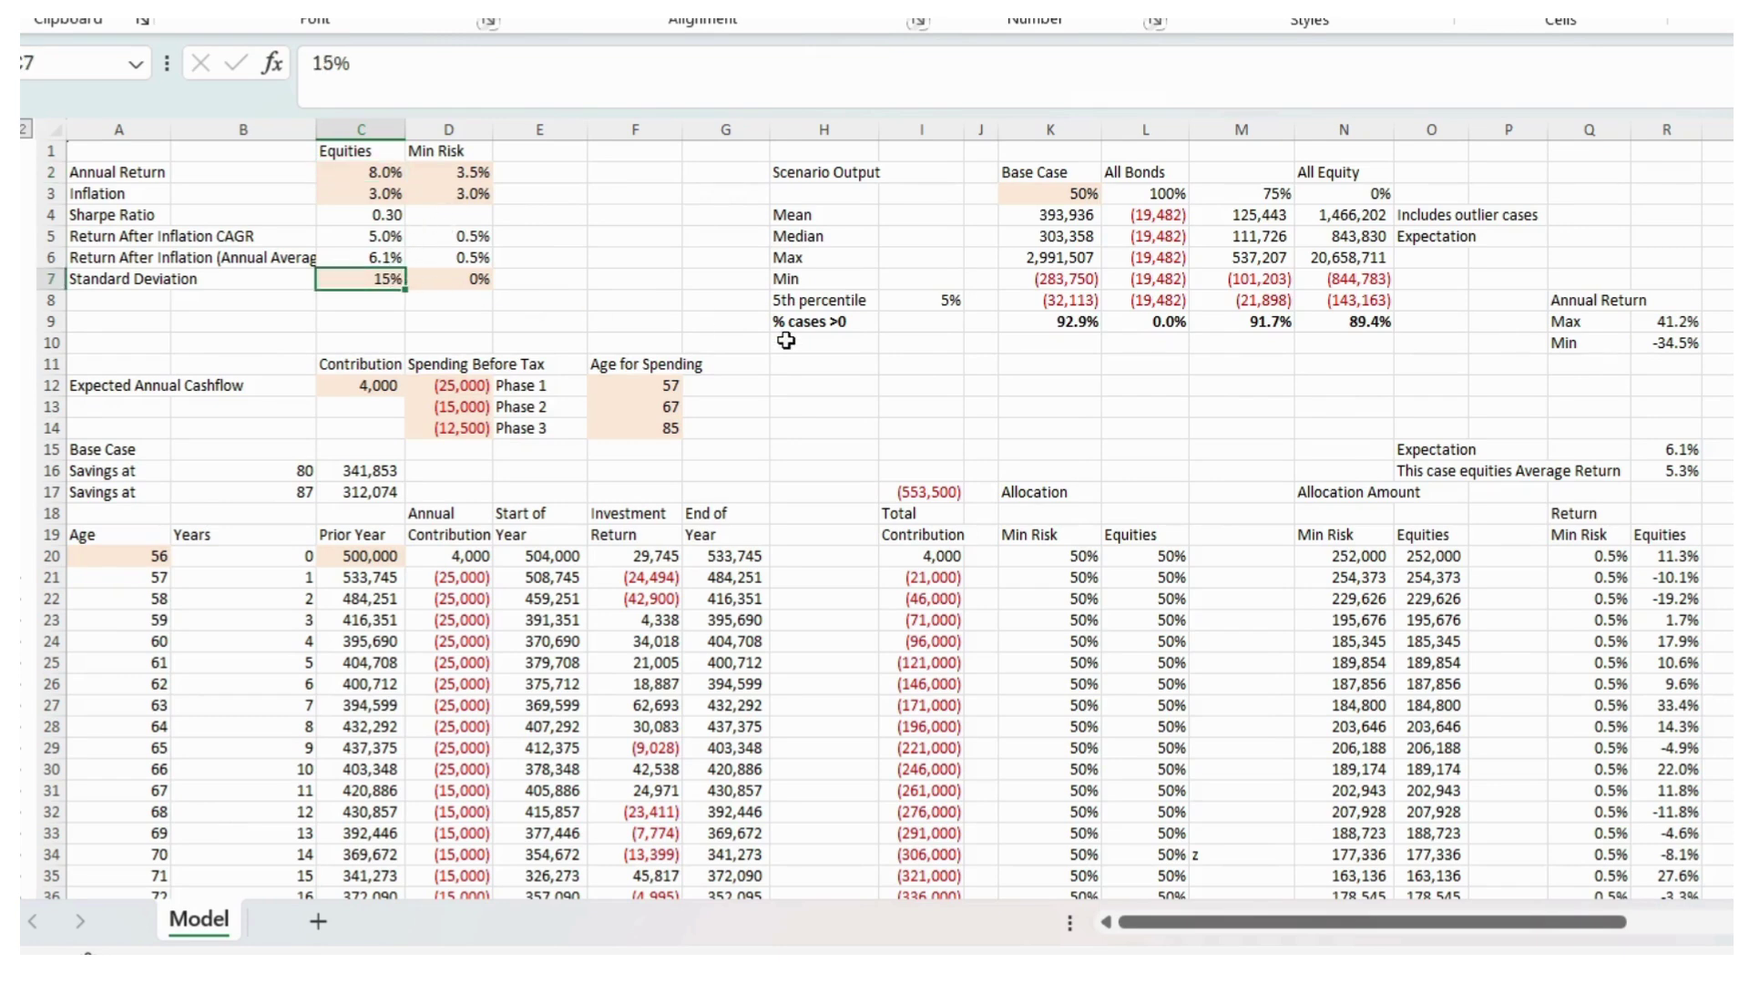
left_click(1508, 410)
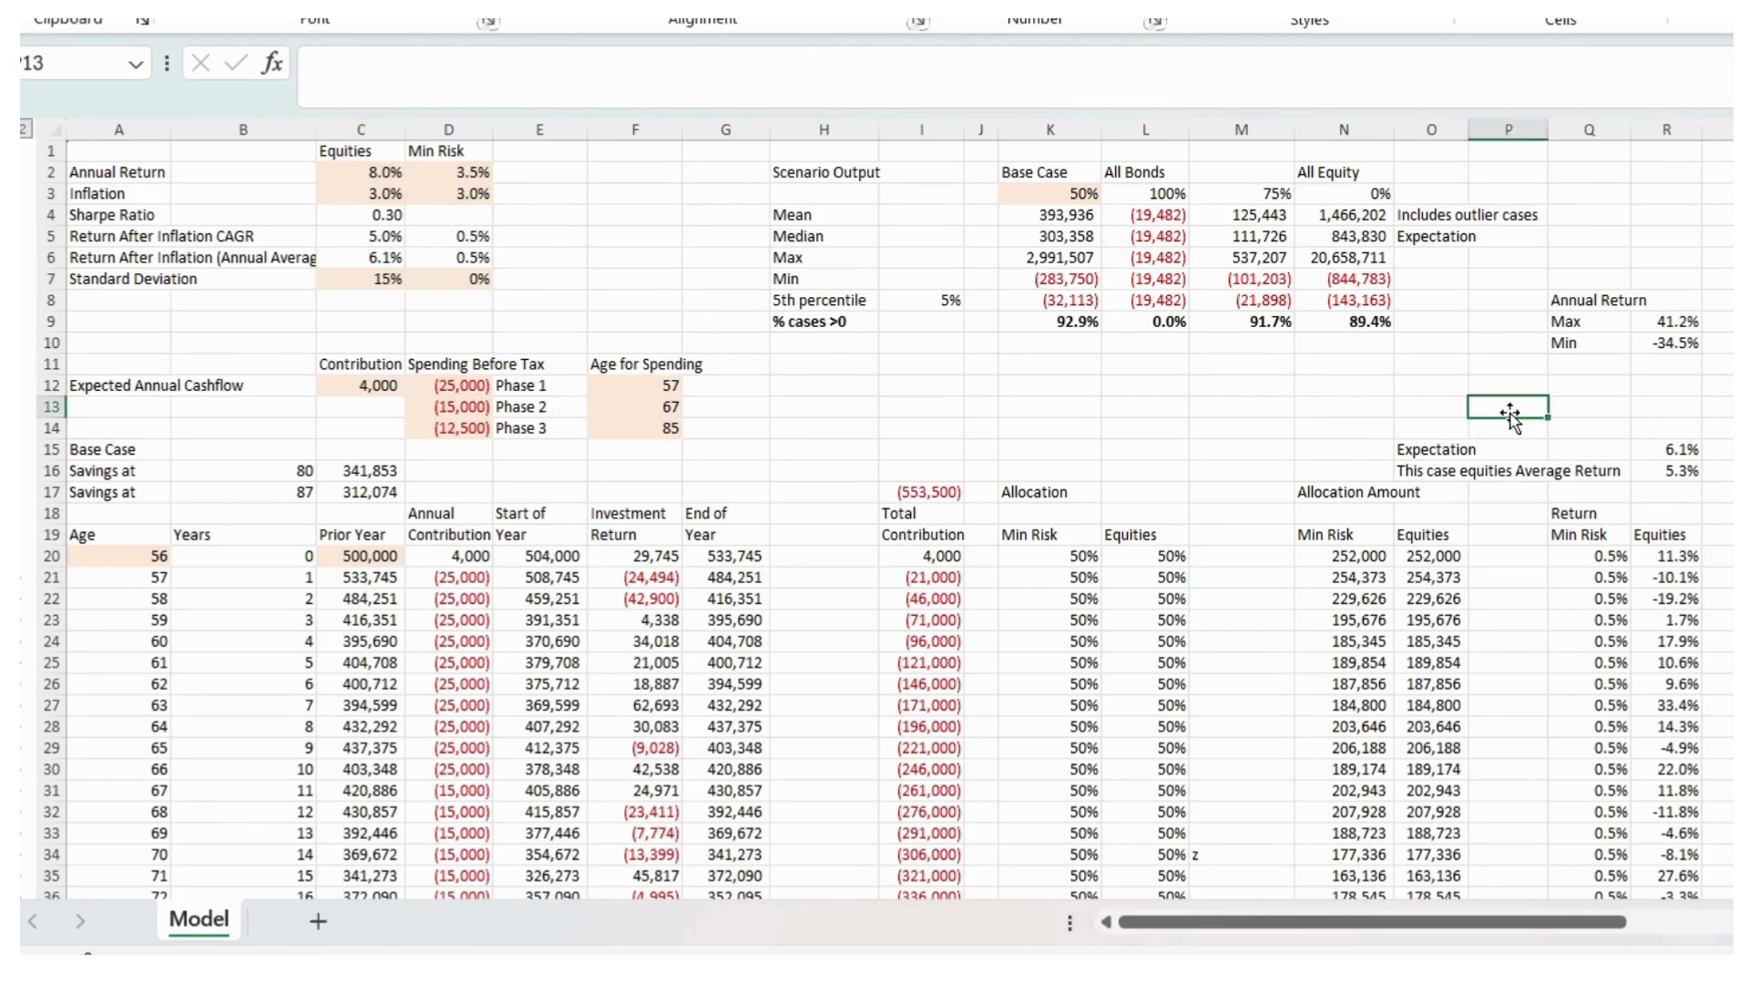
left_click(1653, 329)
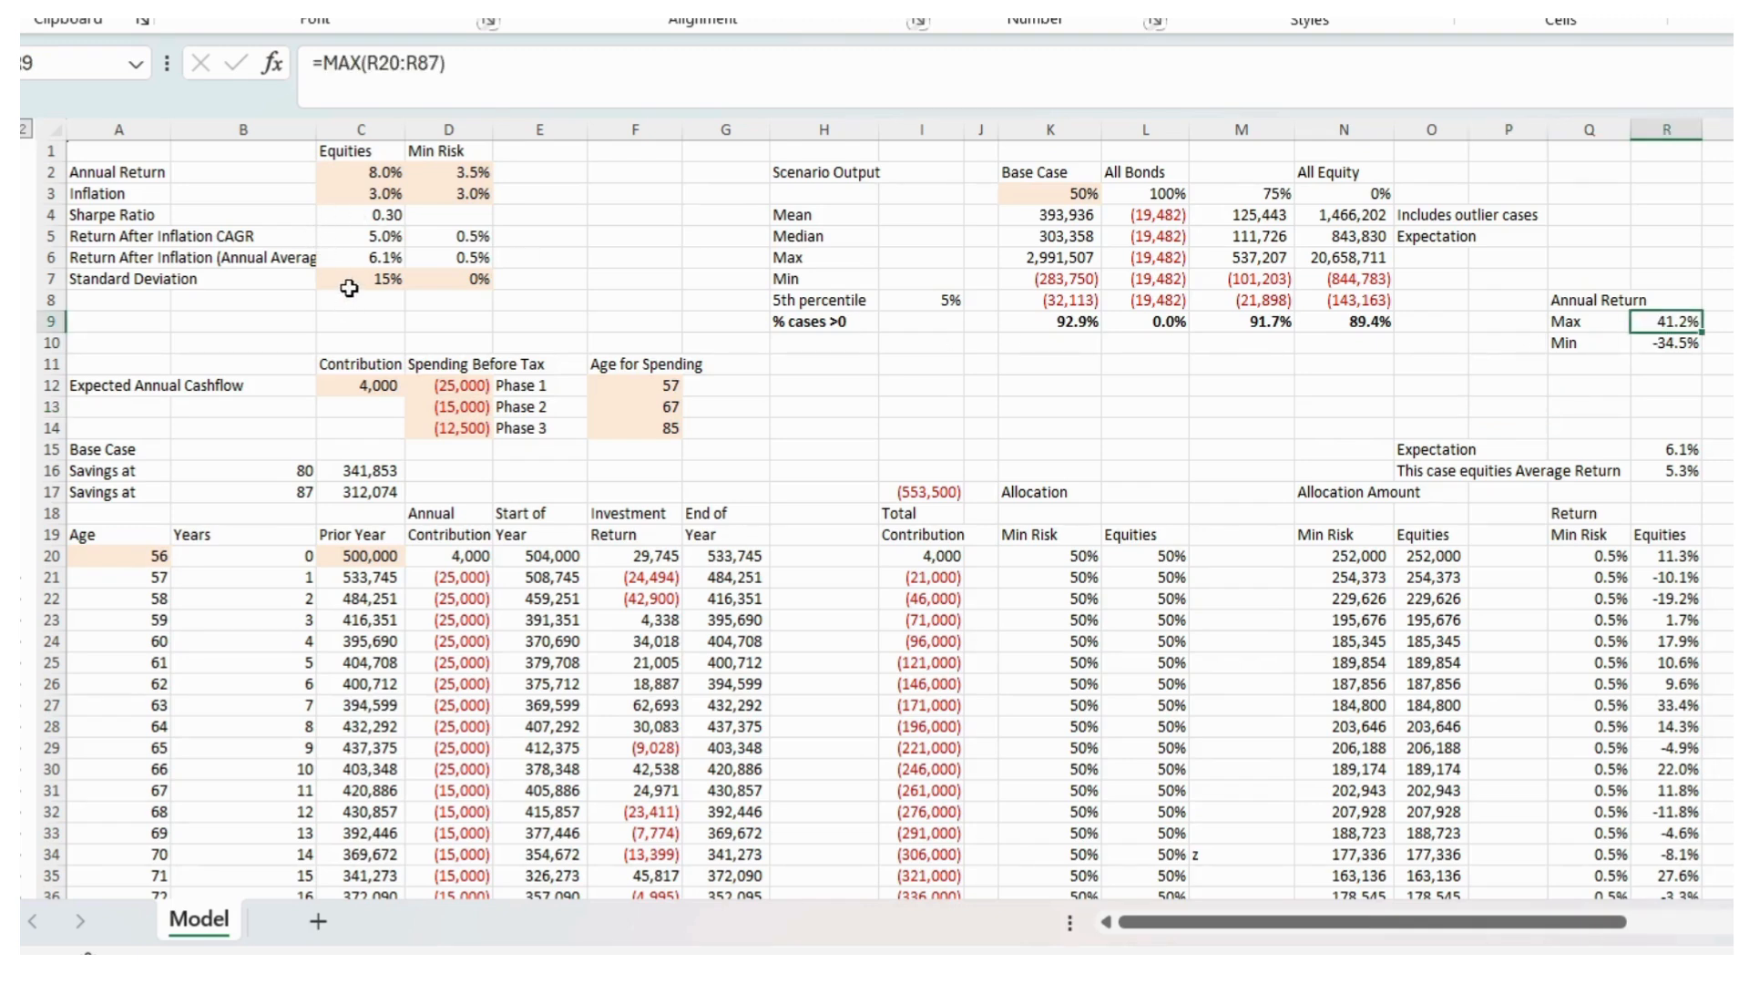
left_click(1364, 388)
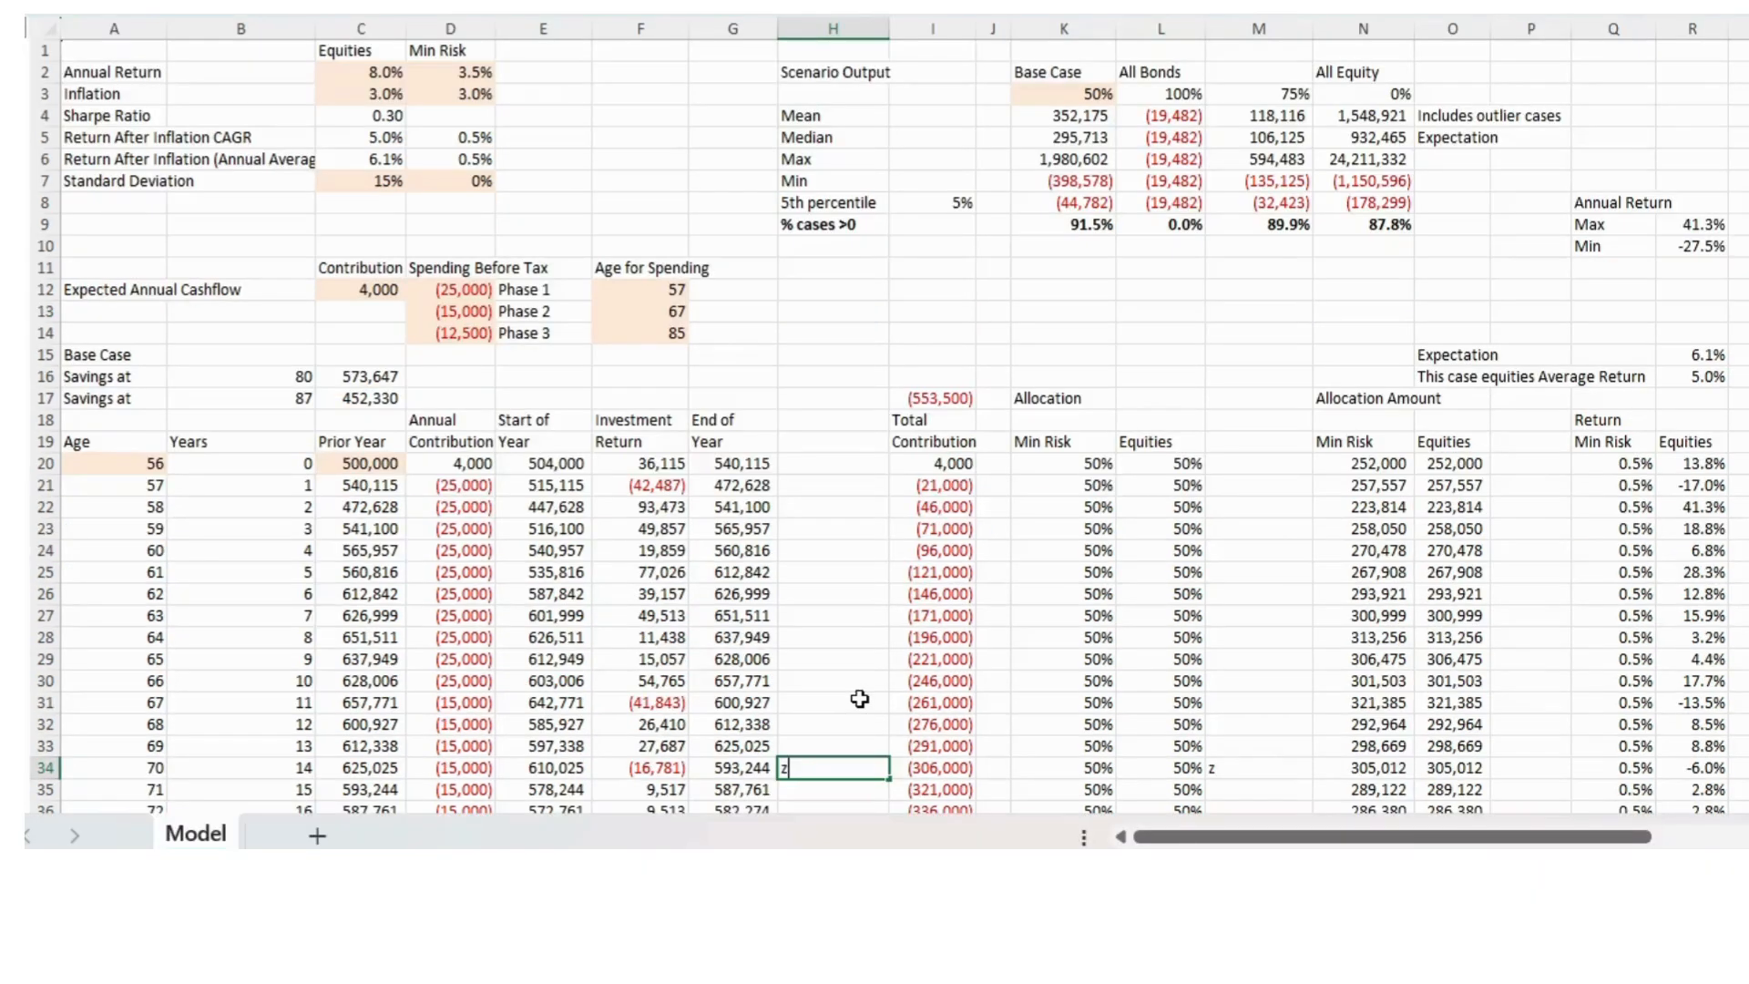
- Recalculate the simulated returns twice with F9 and inspect the projected savings at age 87
left_click(252, 405)
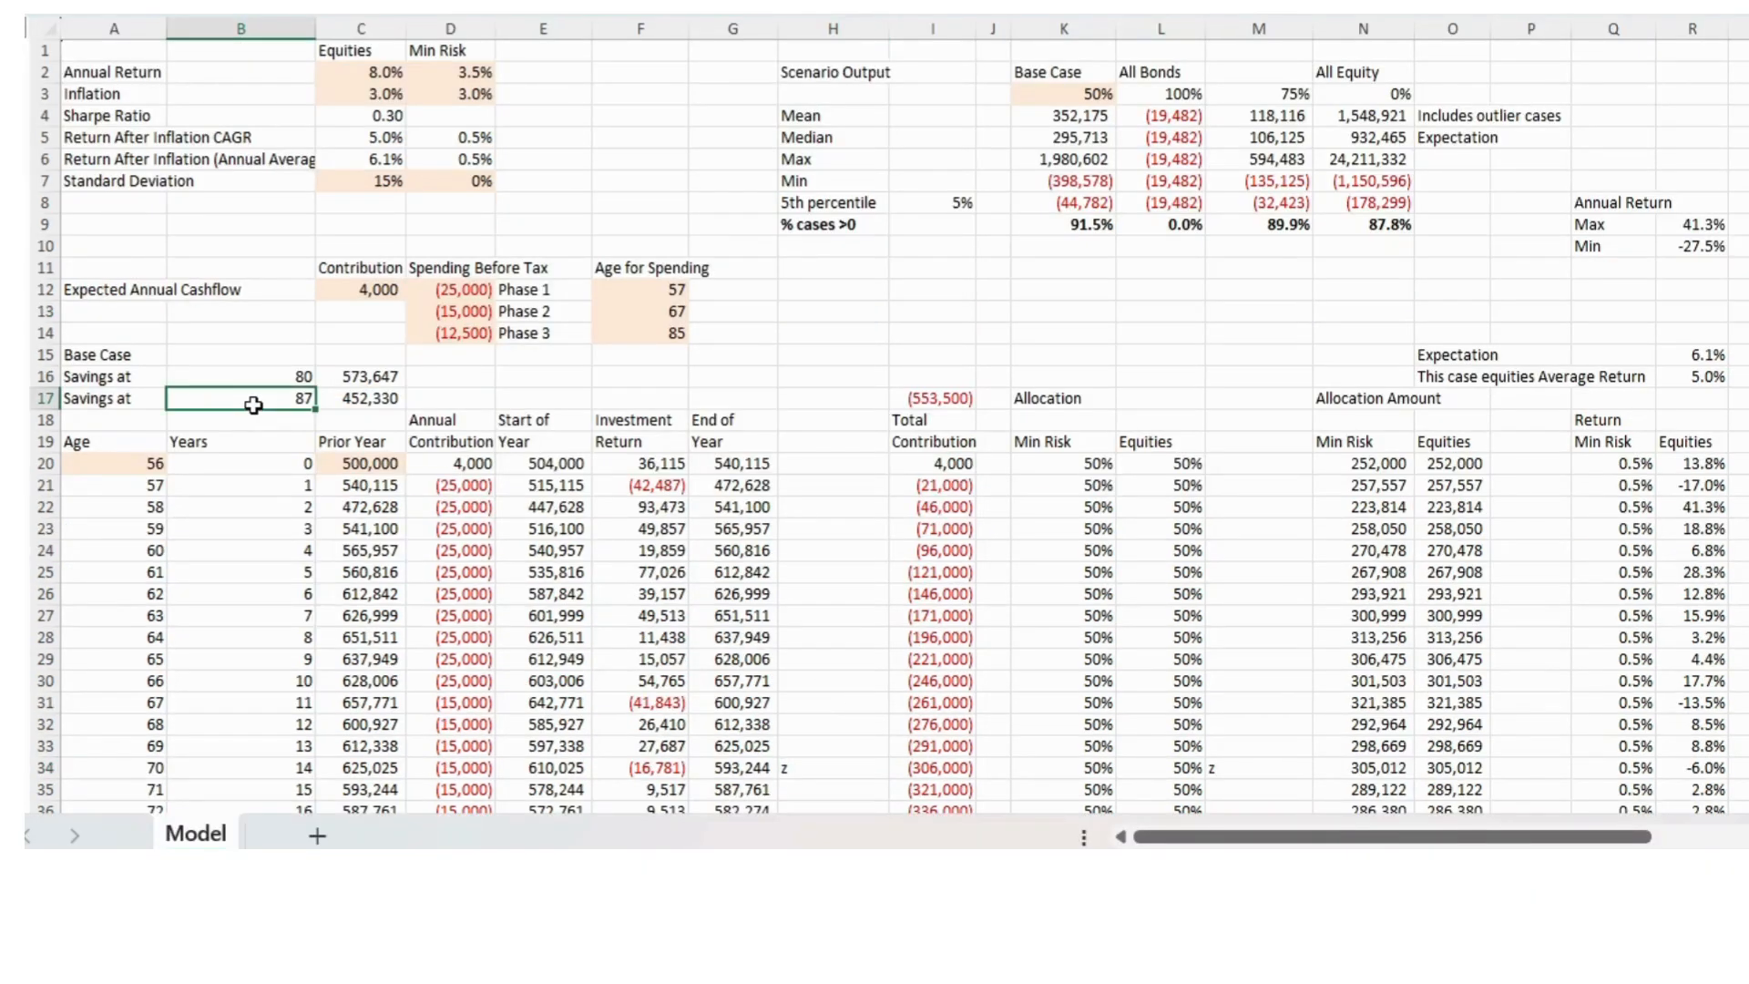
key("F9")
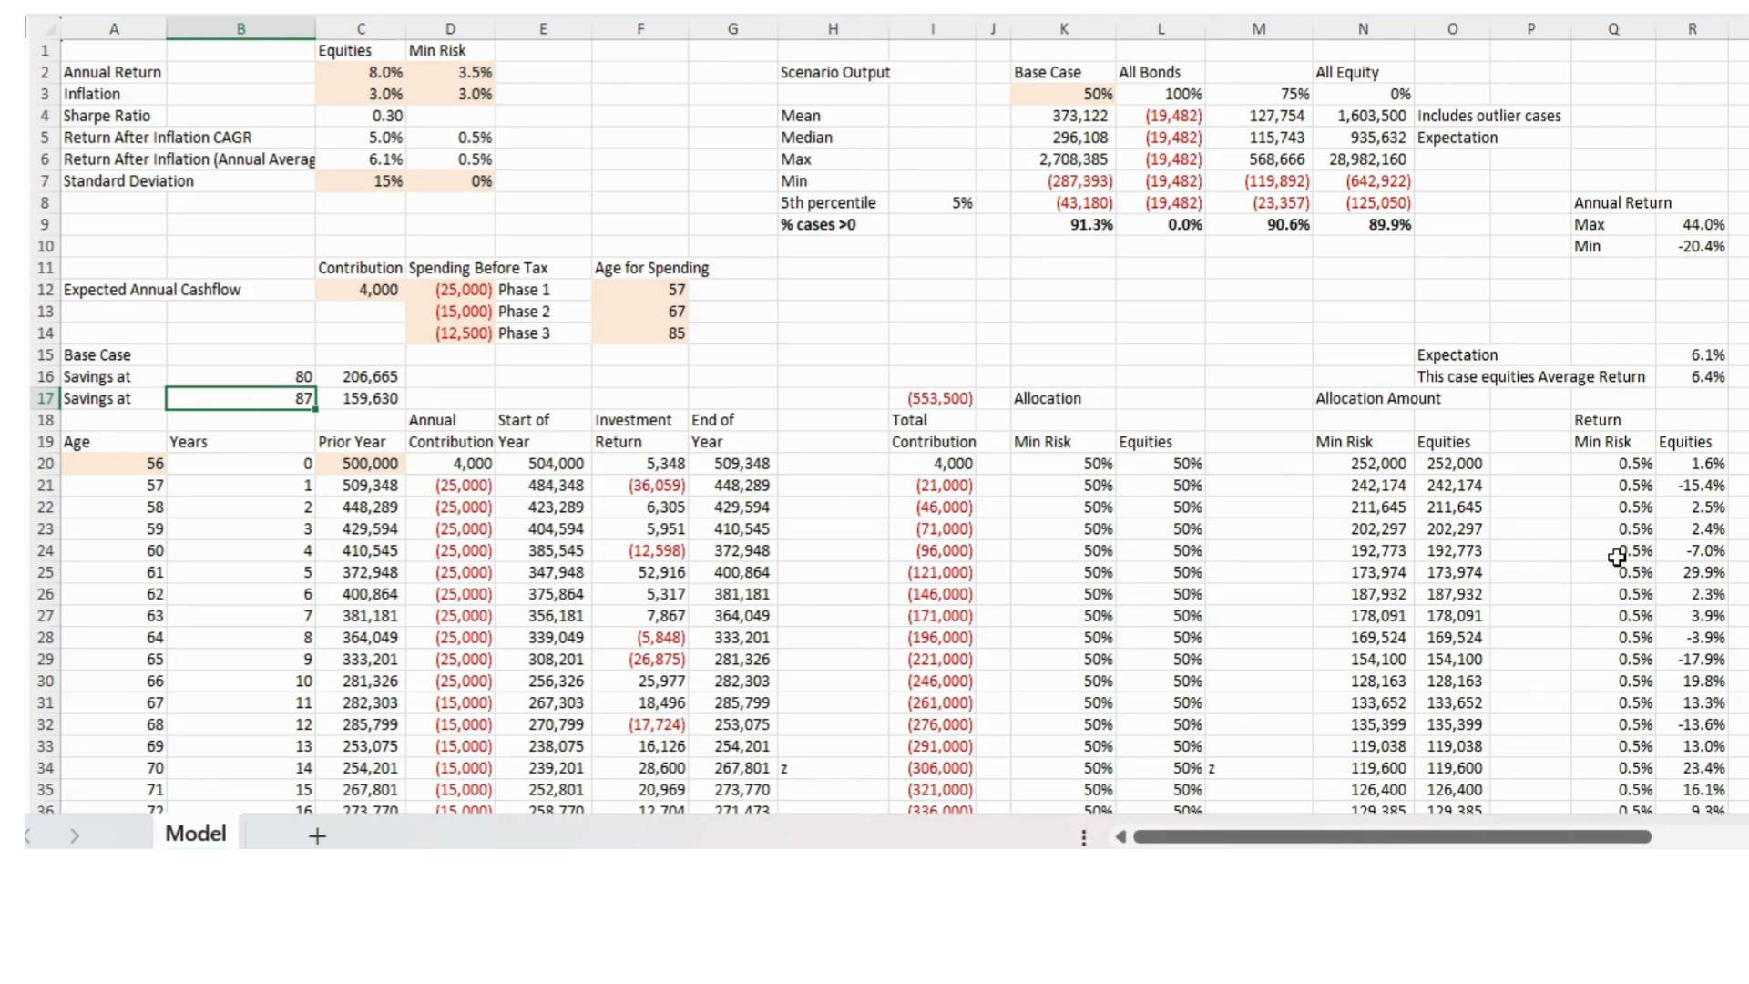
left_click(840, 778)
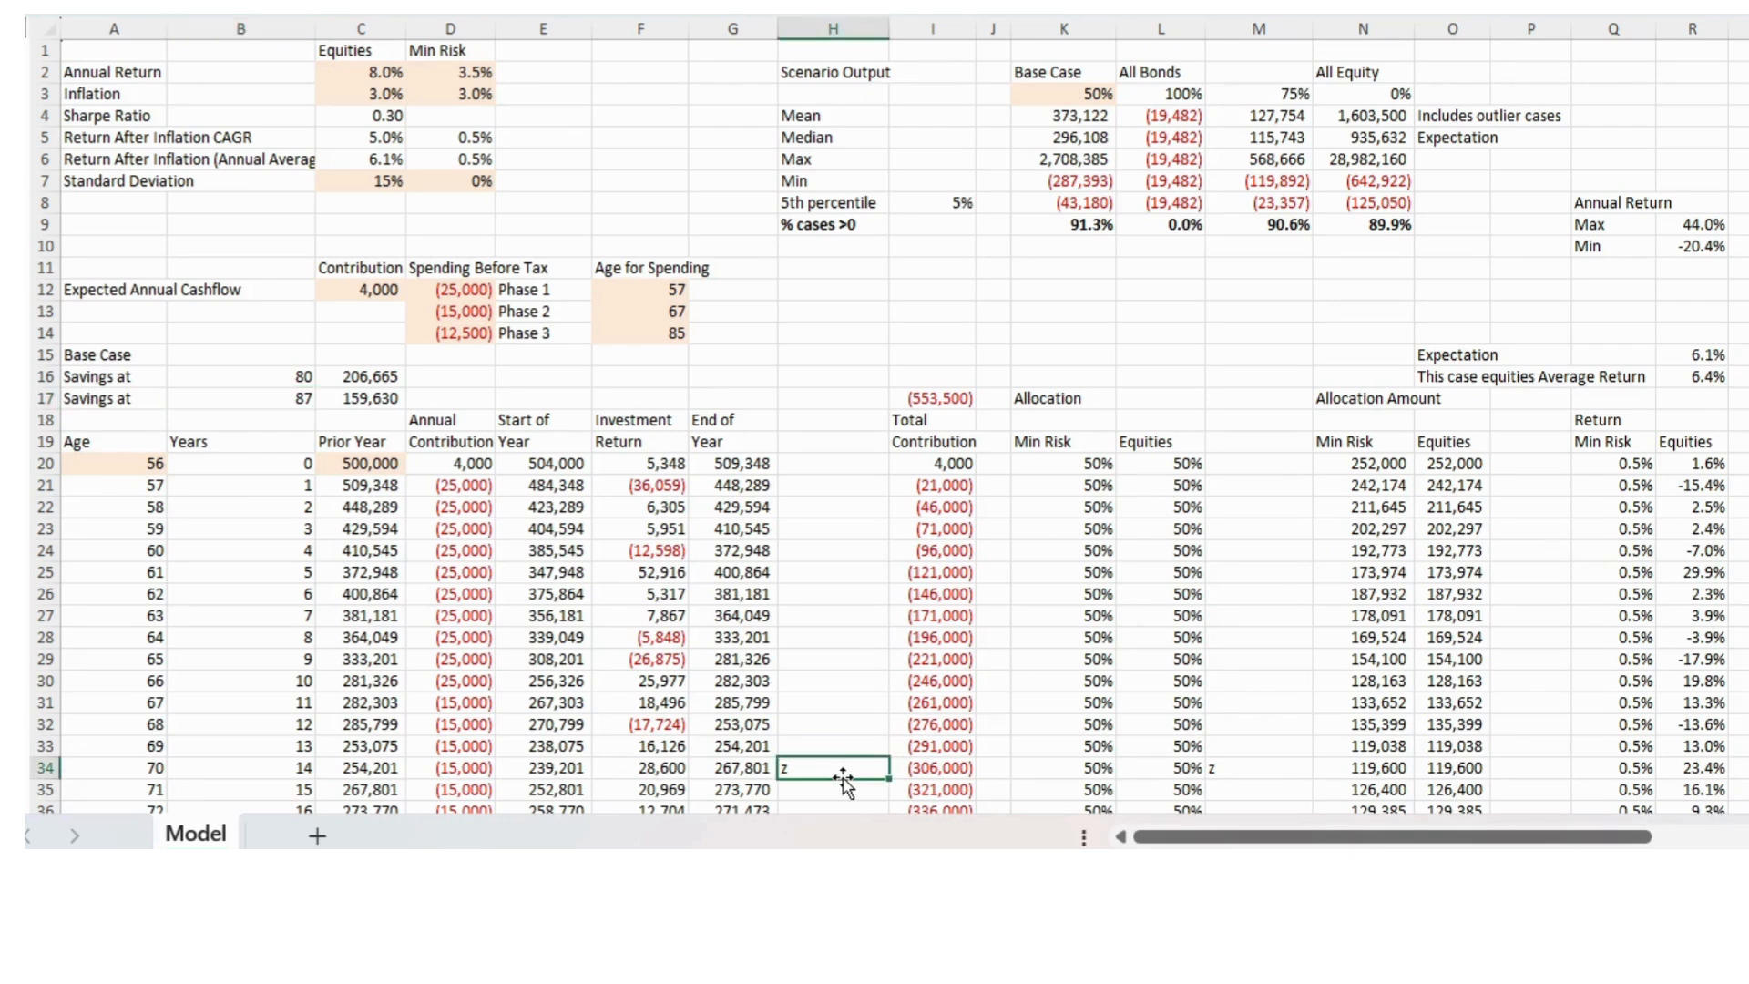
left_click(834, 720)
key("F9")
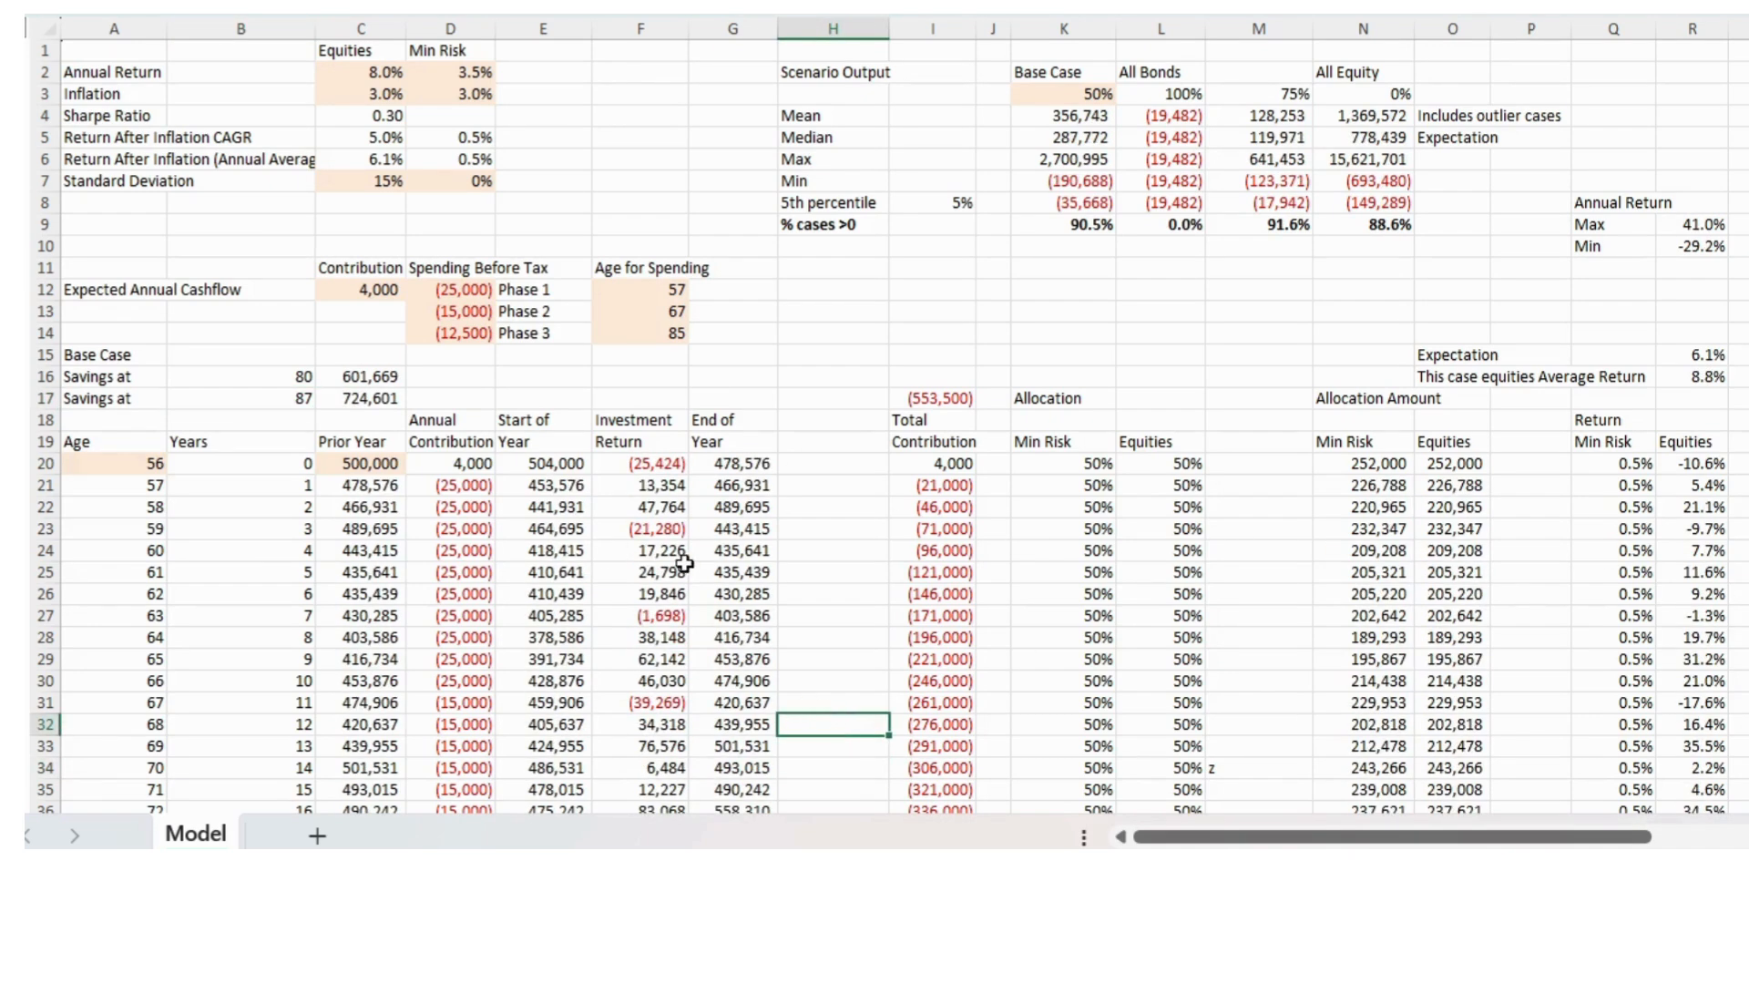
left_click(358, 396)
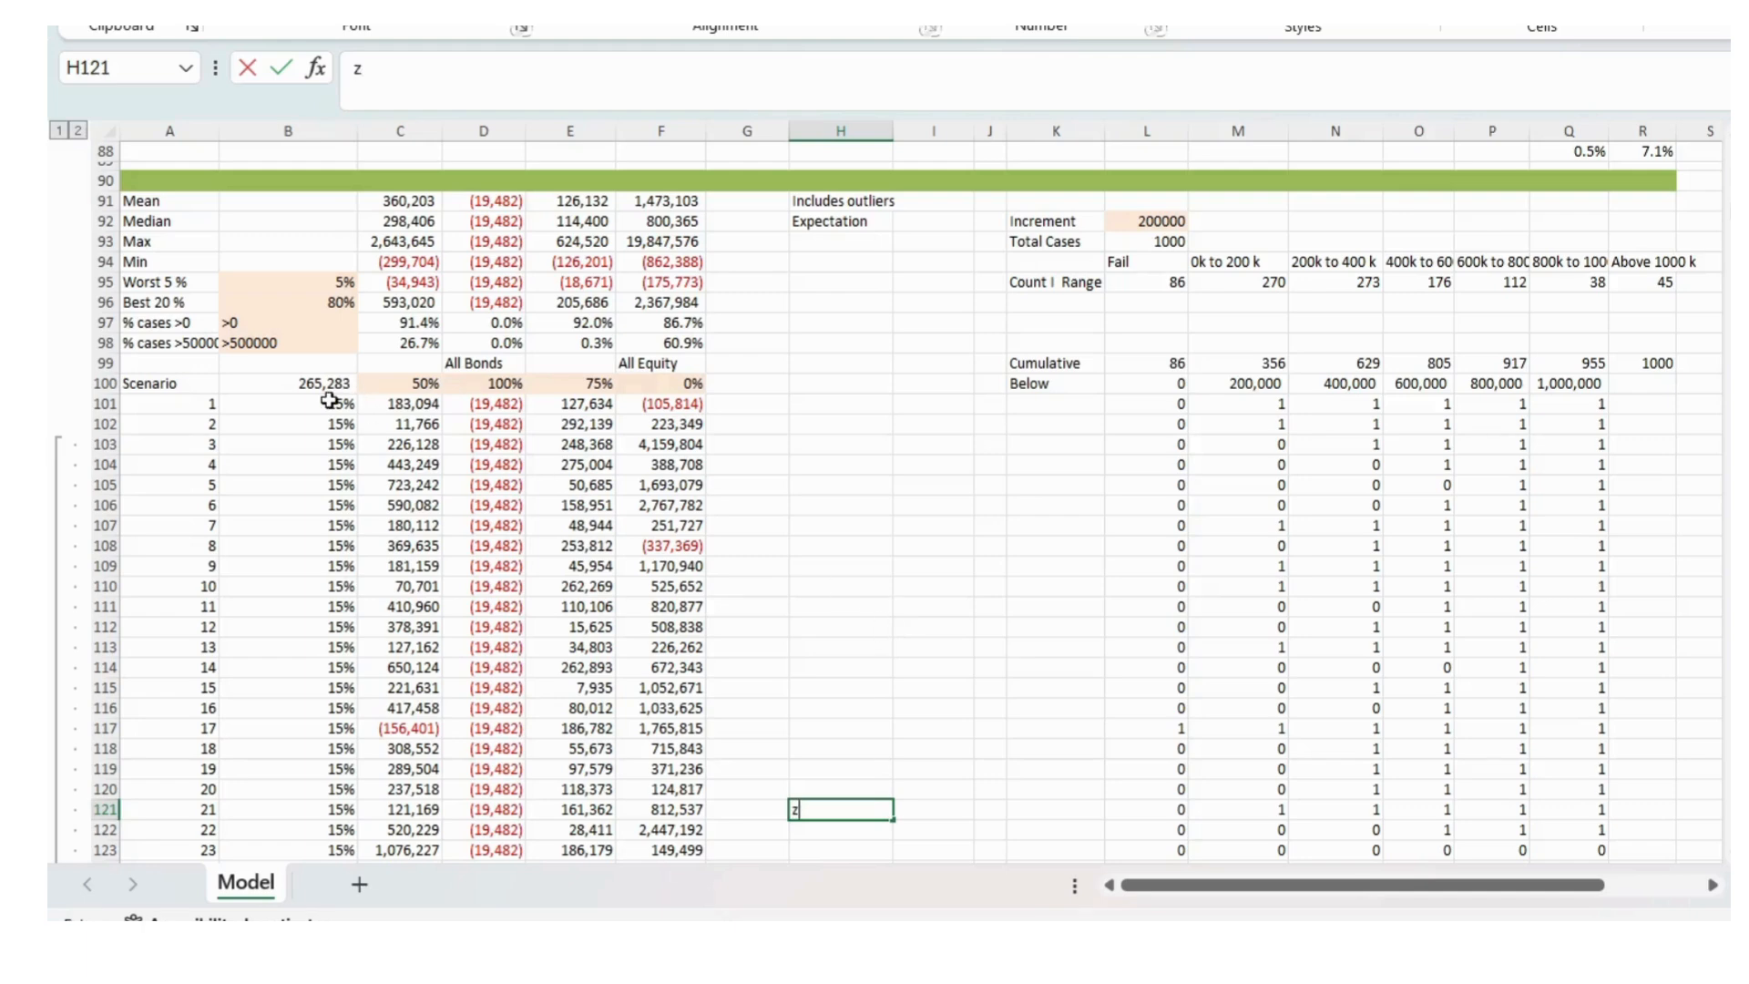
left_click(325, 387)
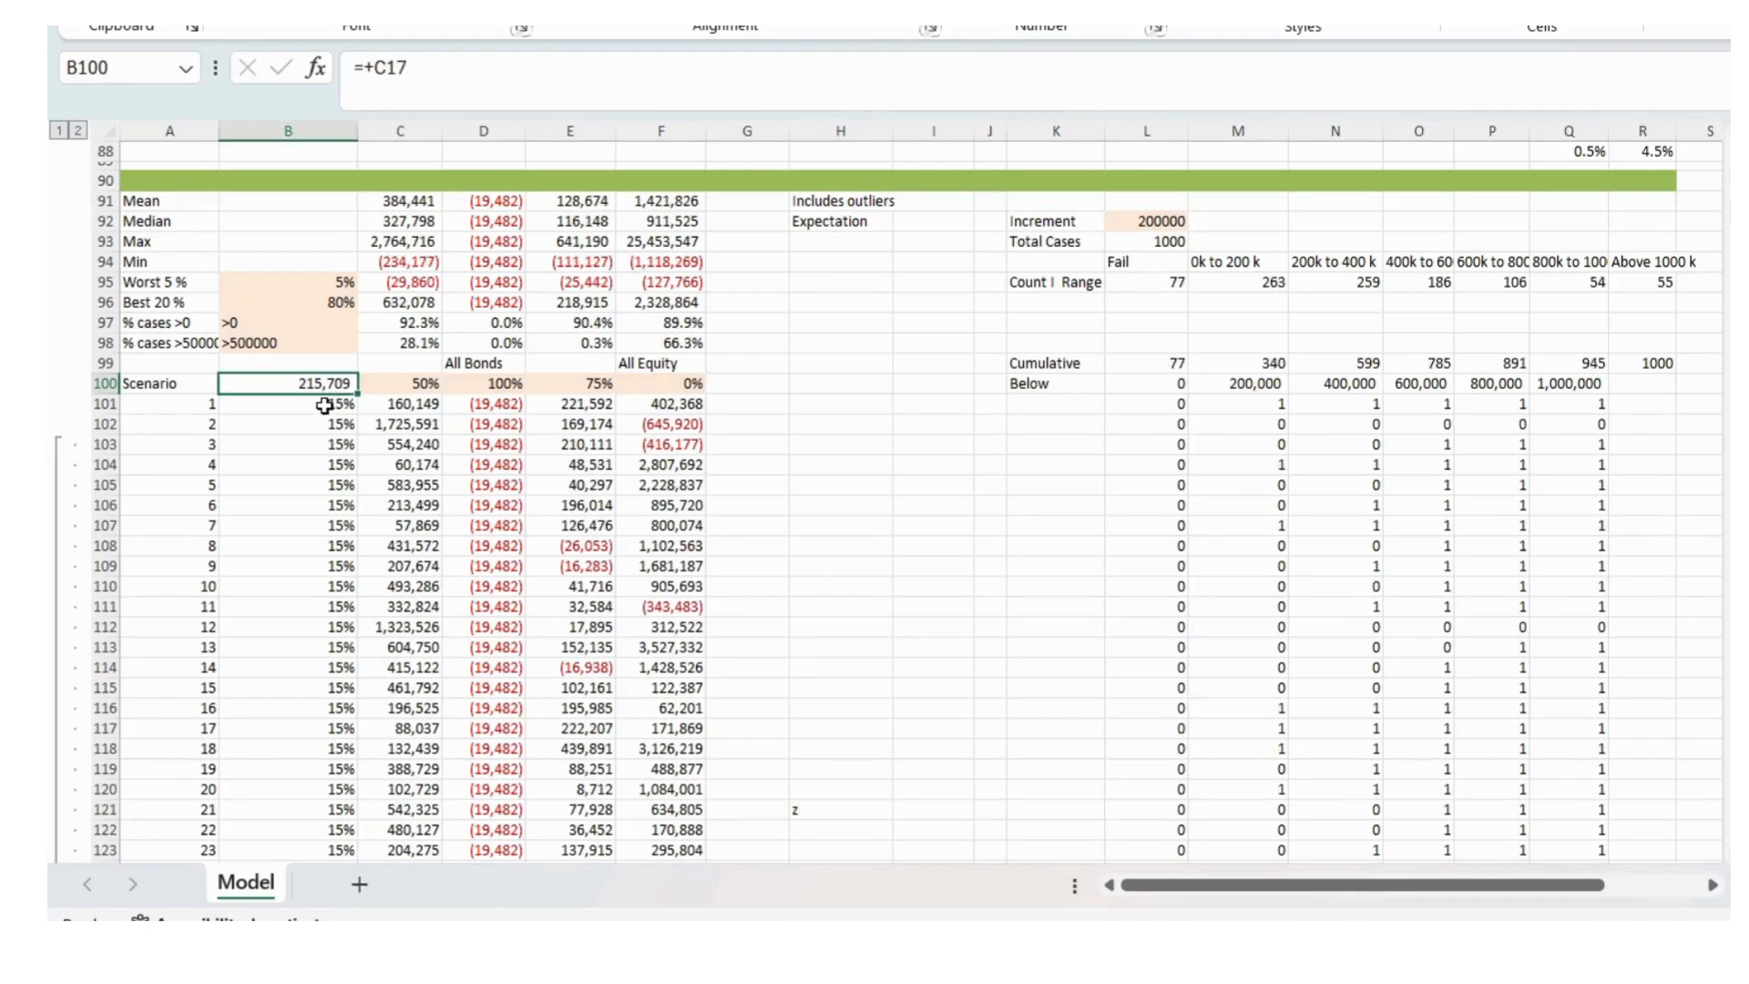
left_click(324, 405)
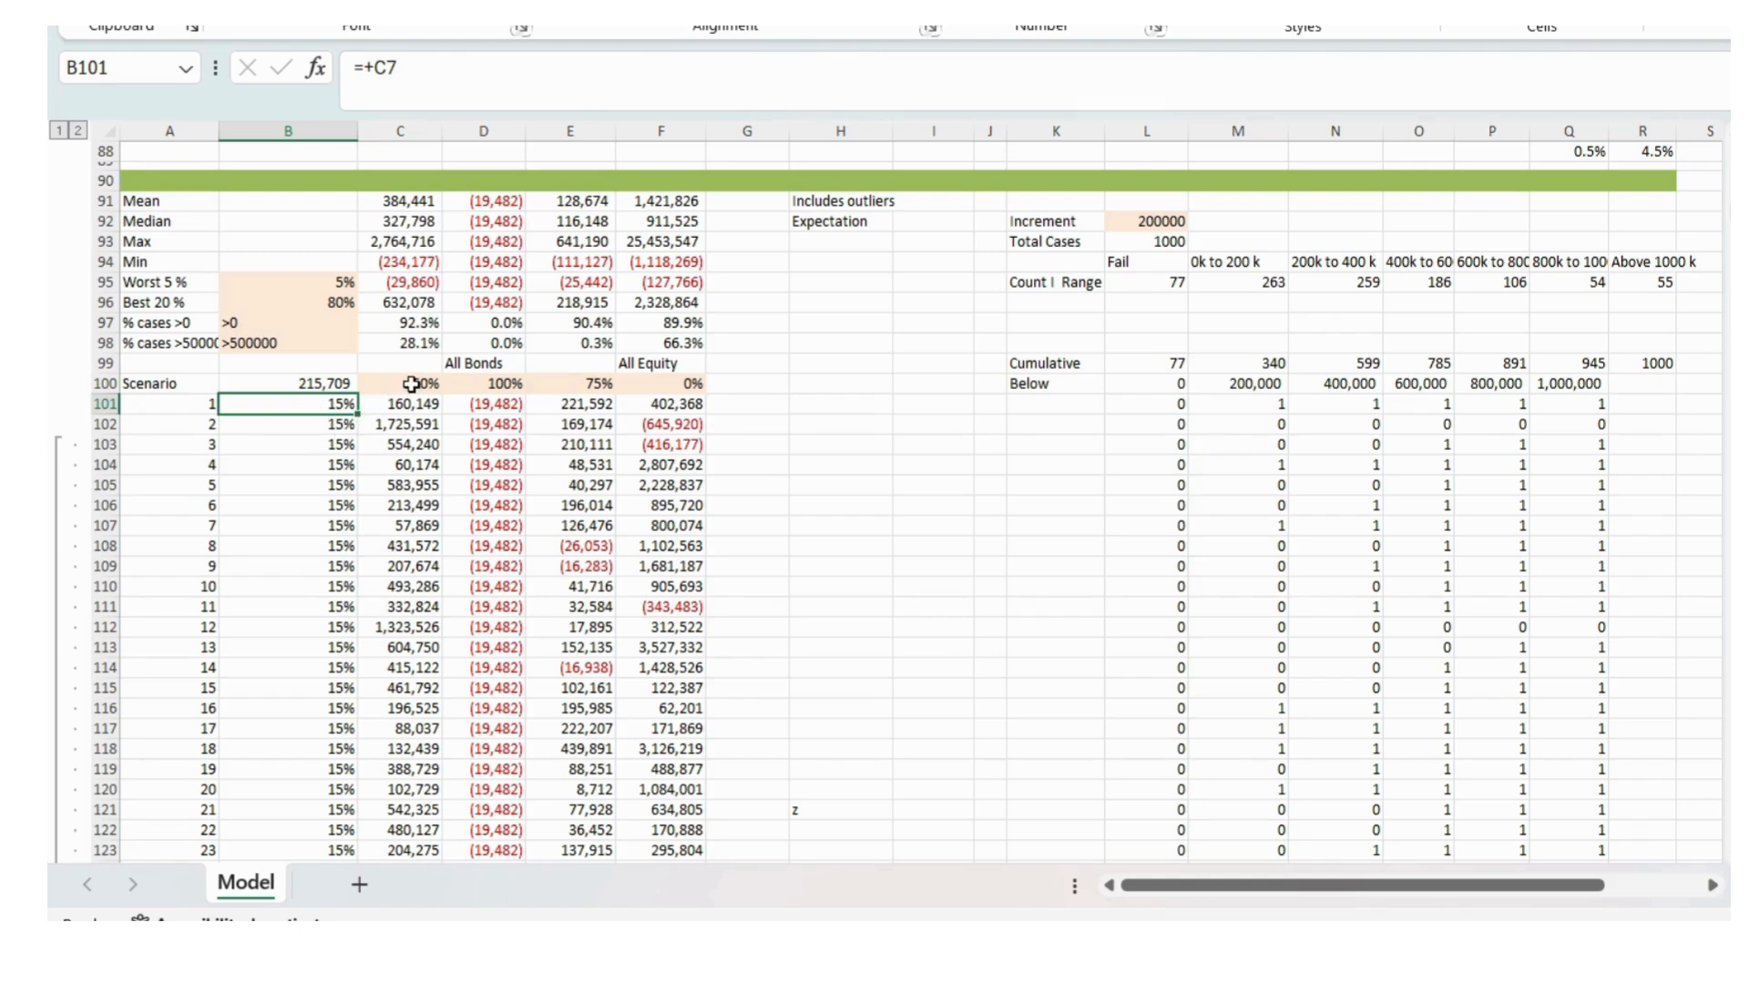
left_click(412, 384)
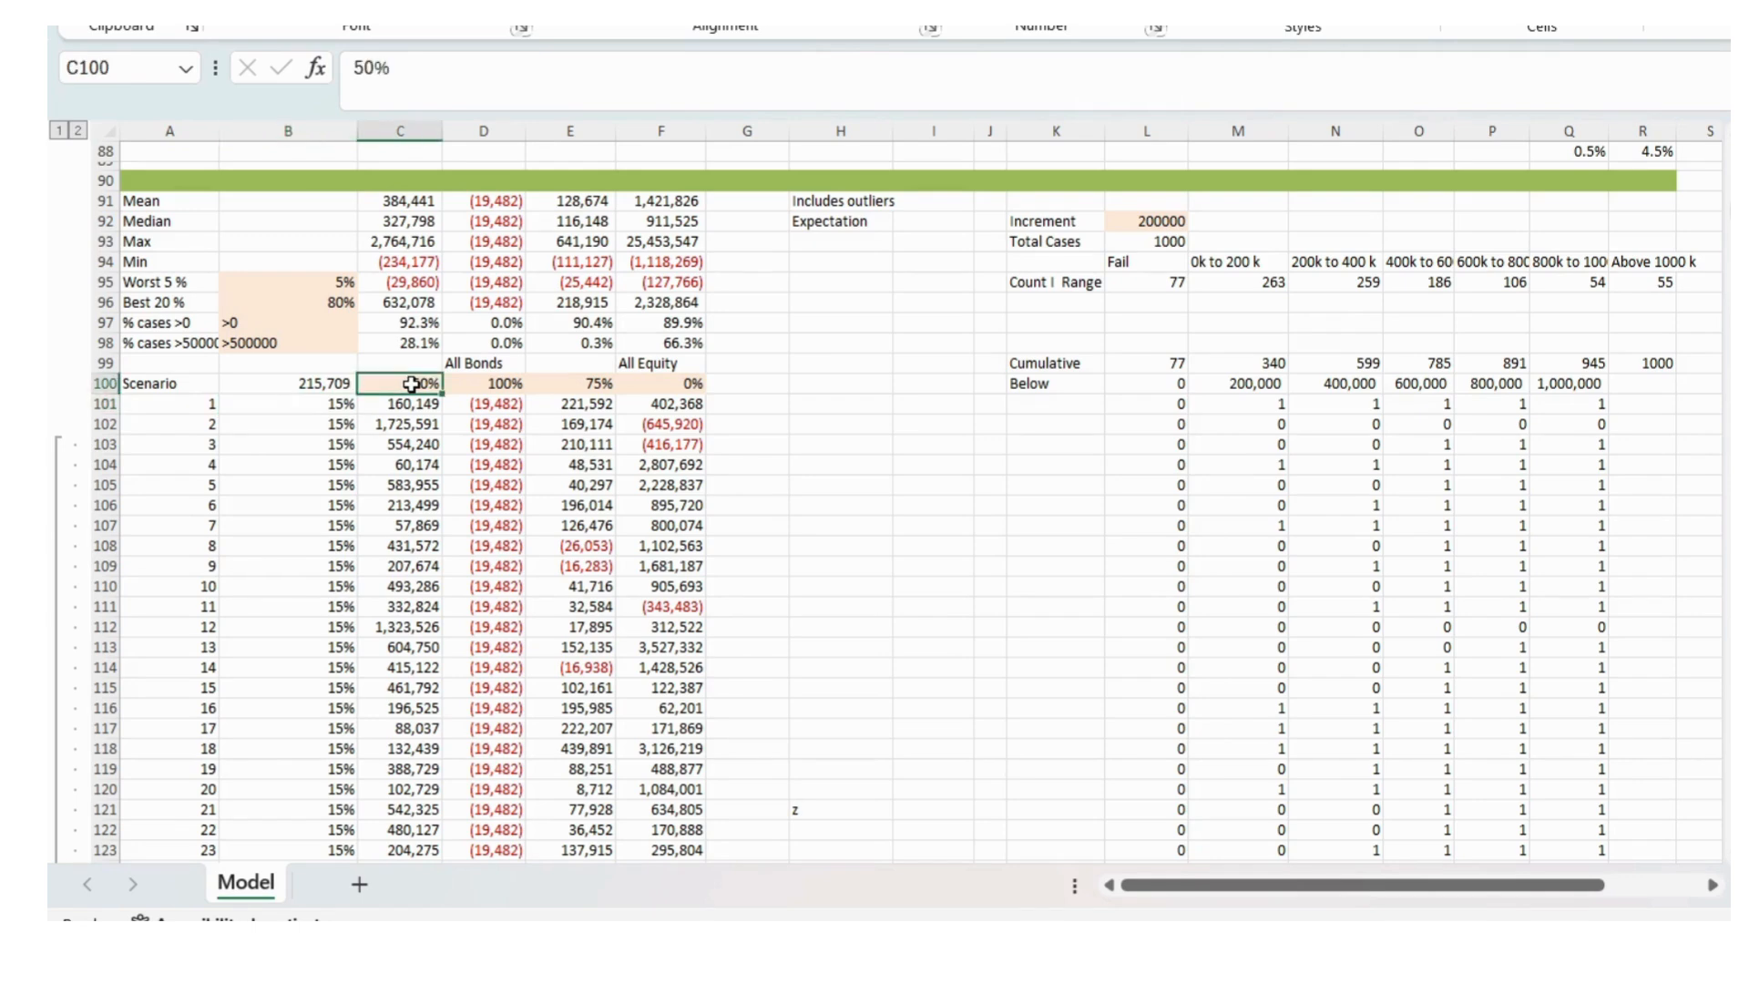
left_click(410, 403)
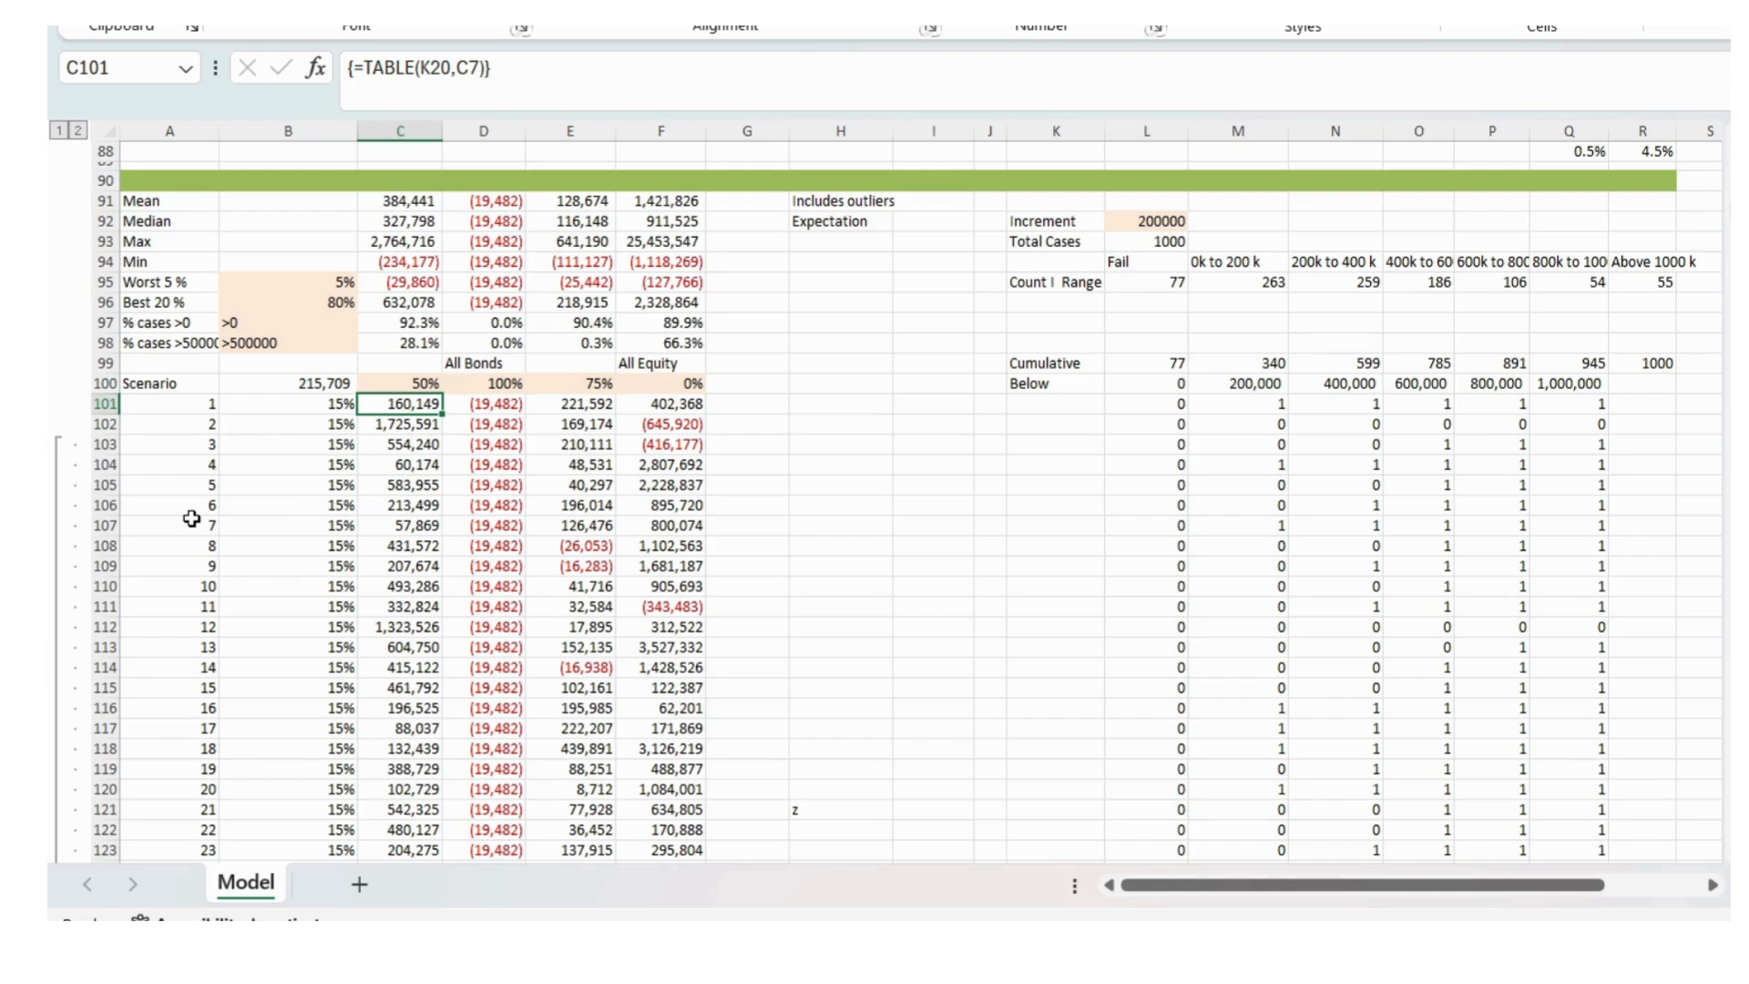
left_click(425, 202)
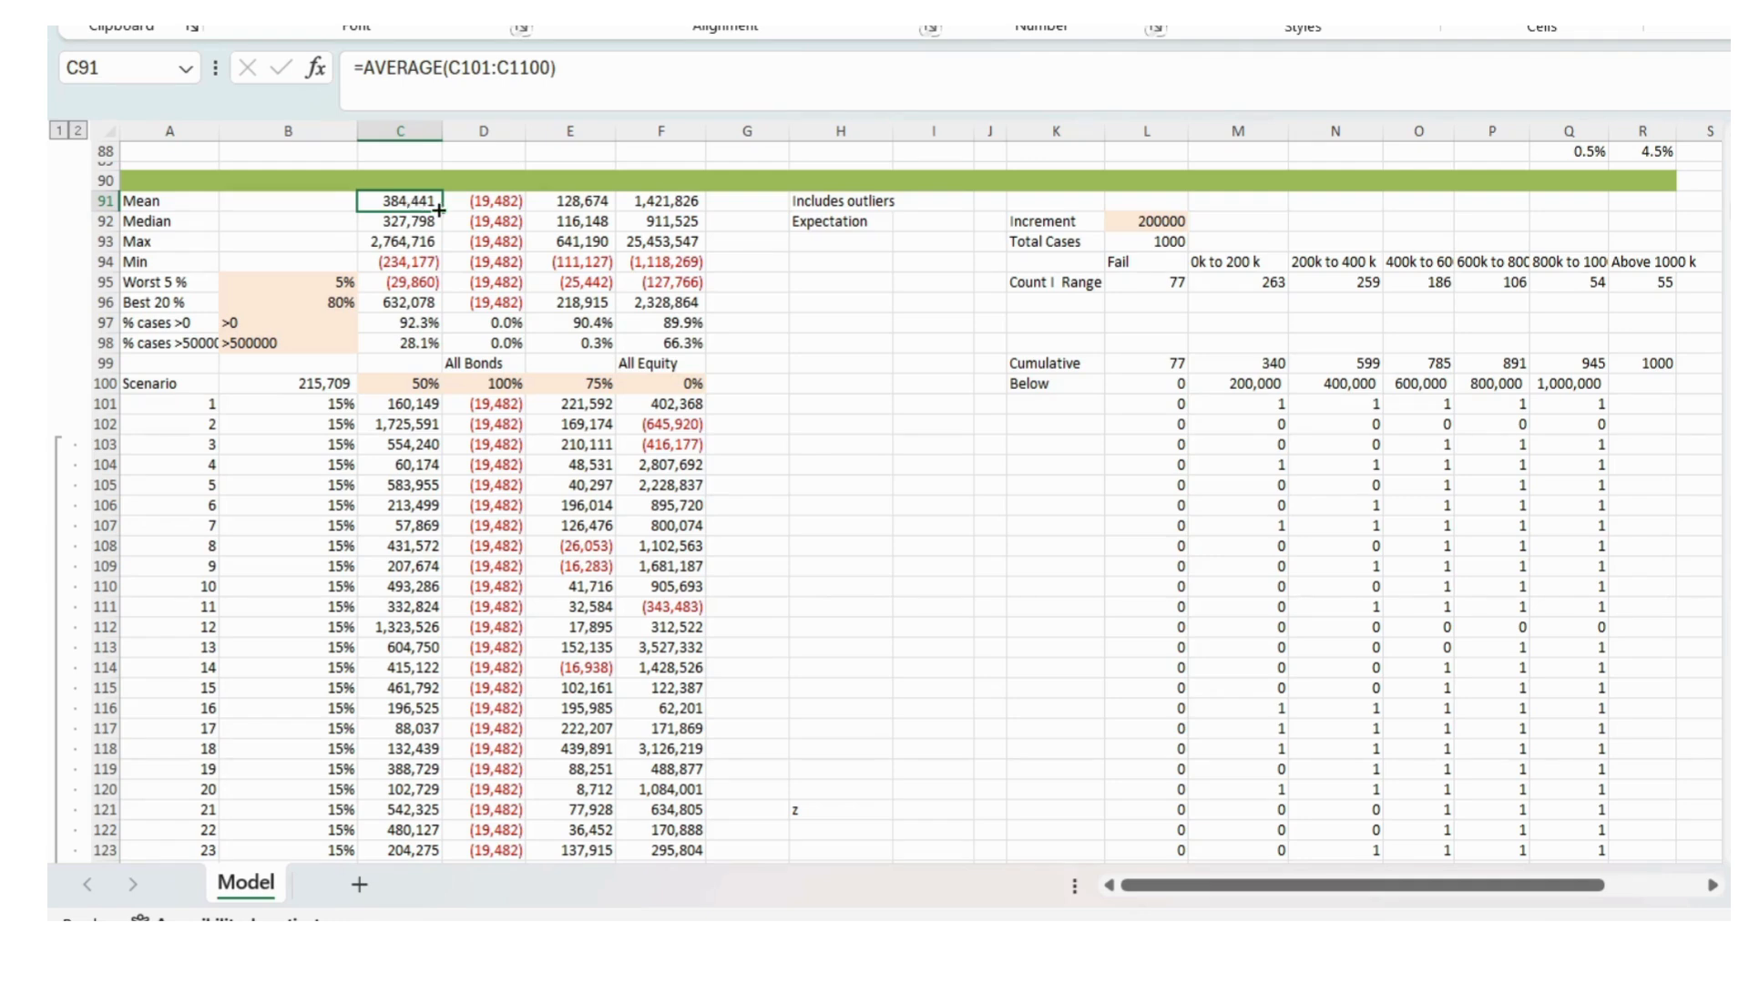
left_click(653, 240)
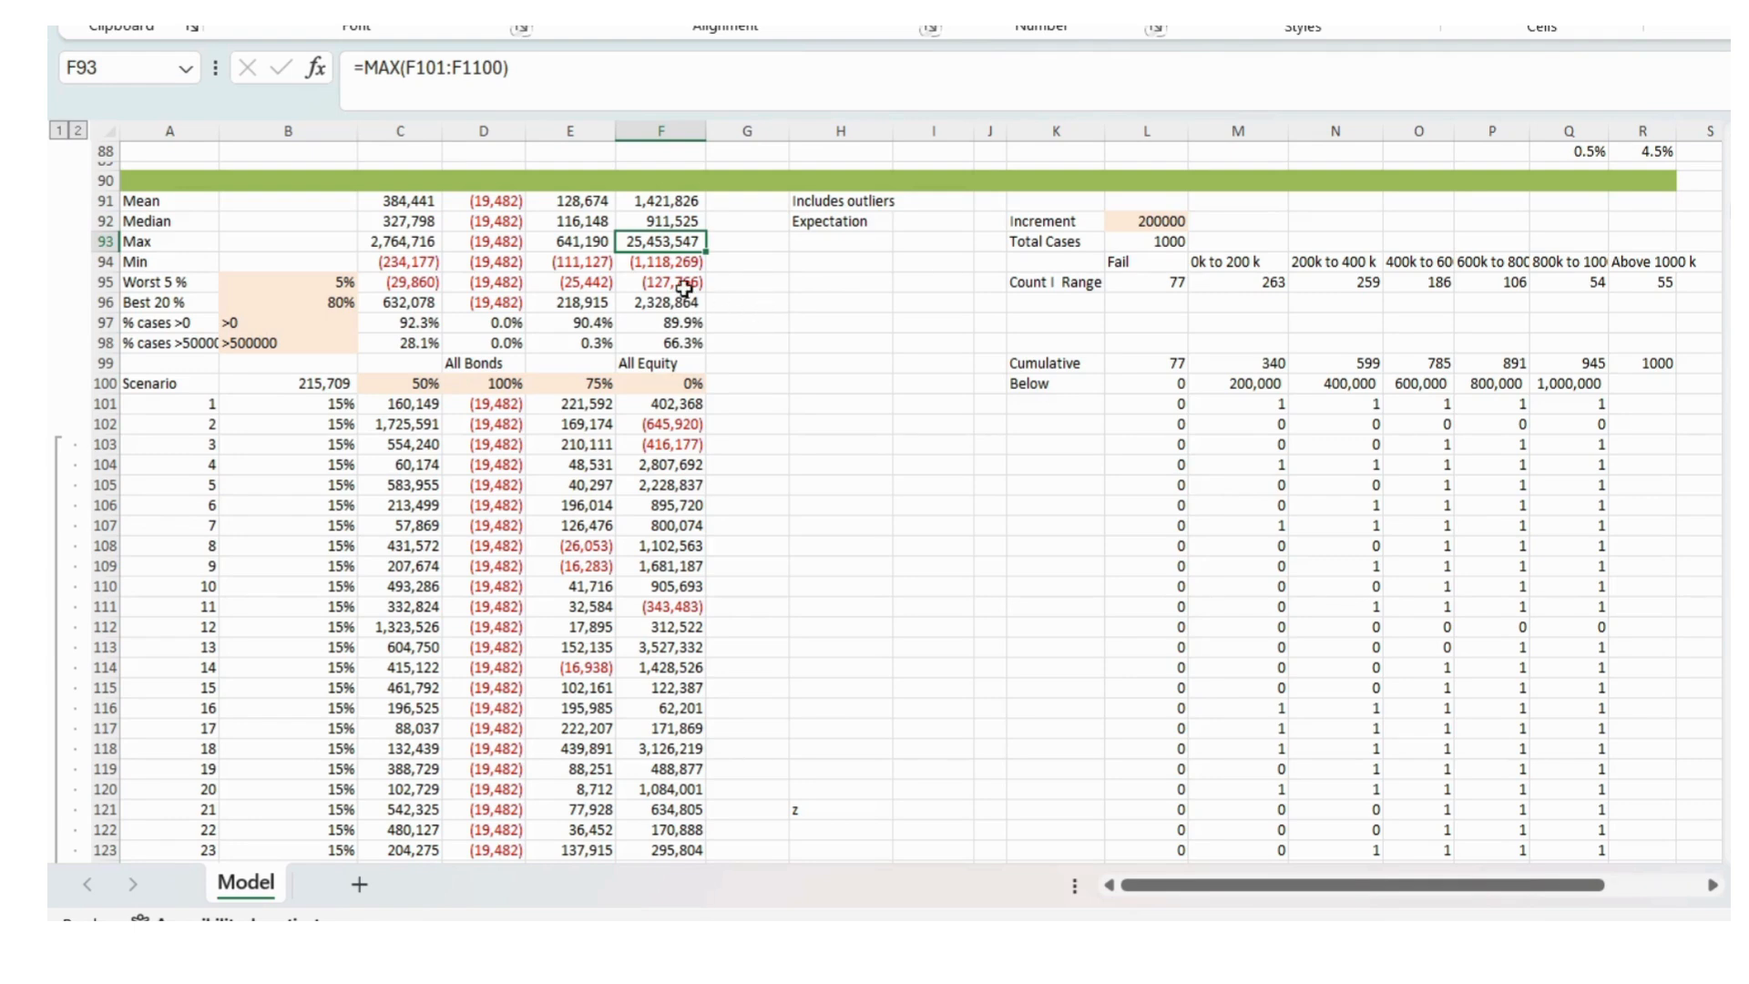
left_click(657, 262)
type("z")
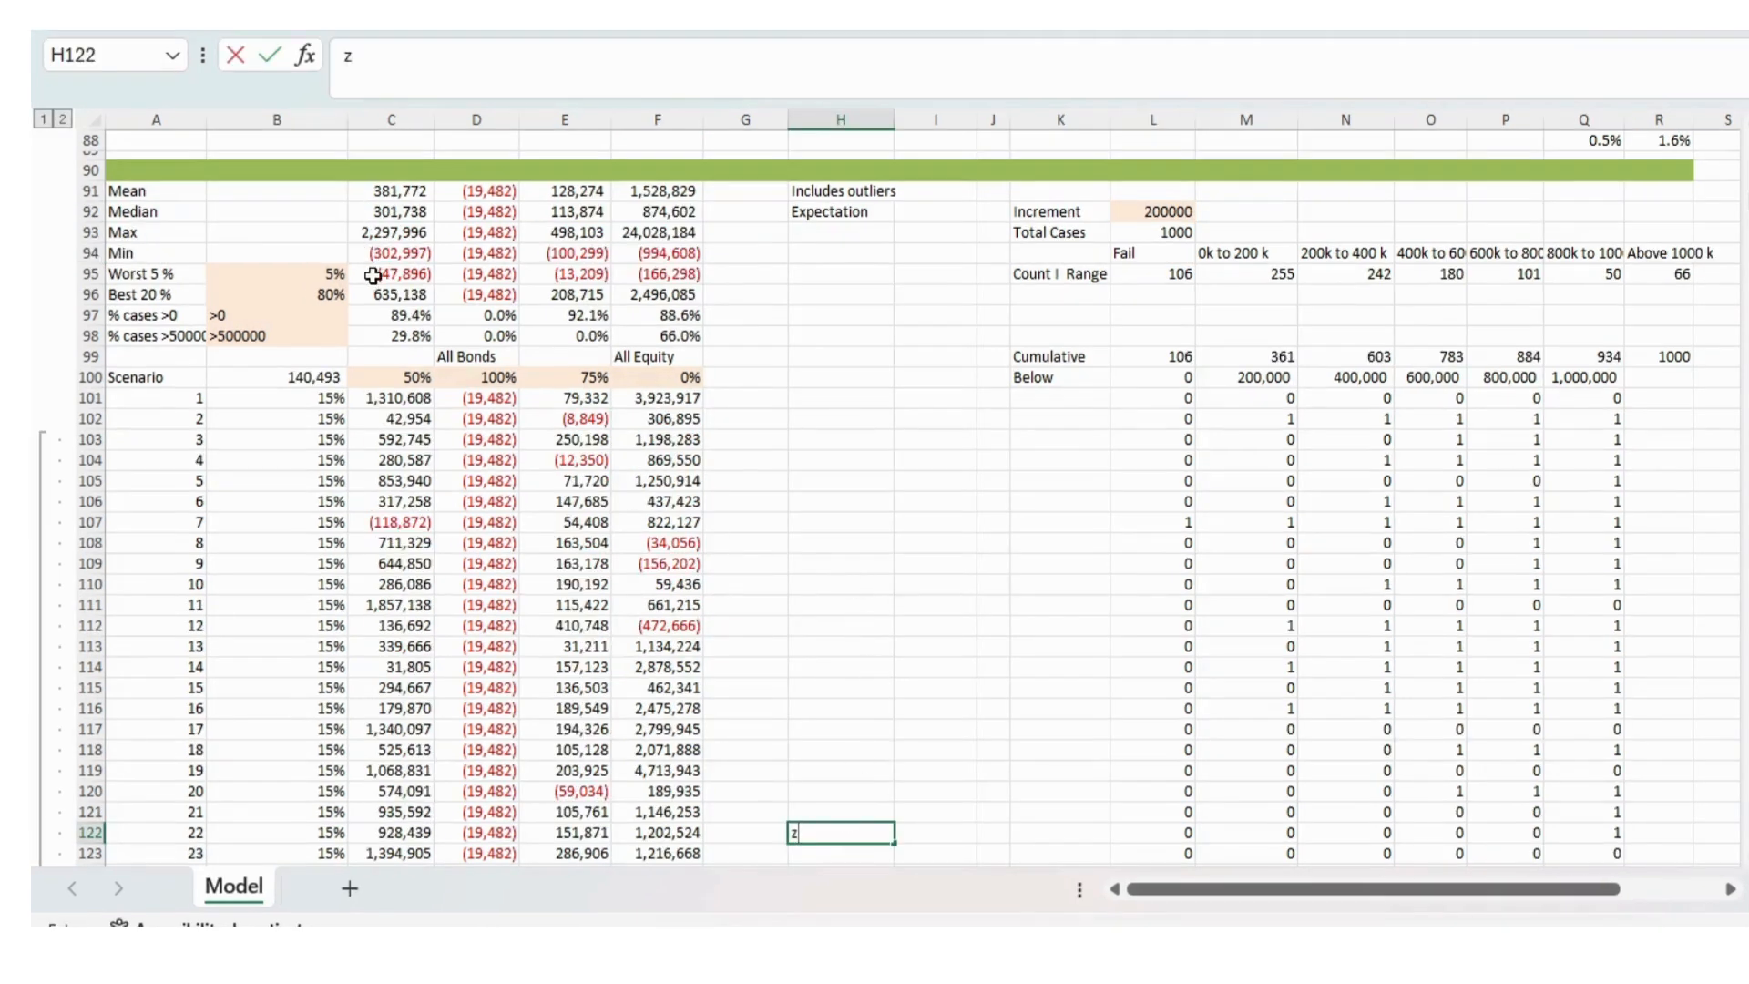
left_click(372, 275)
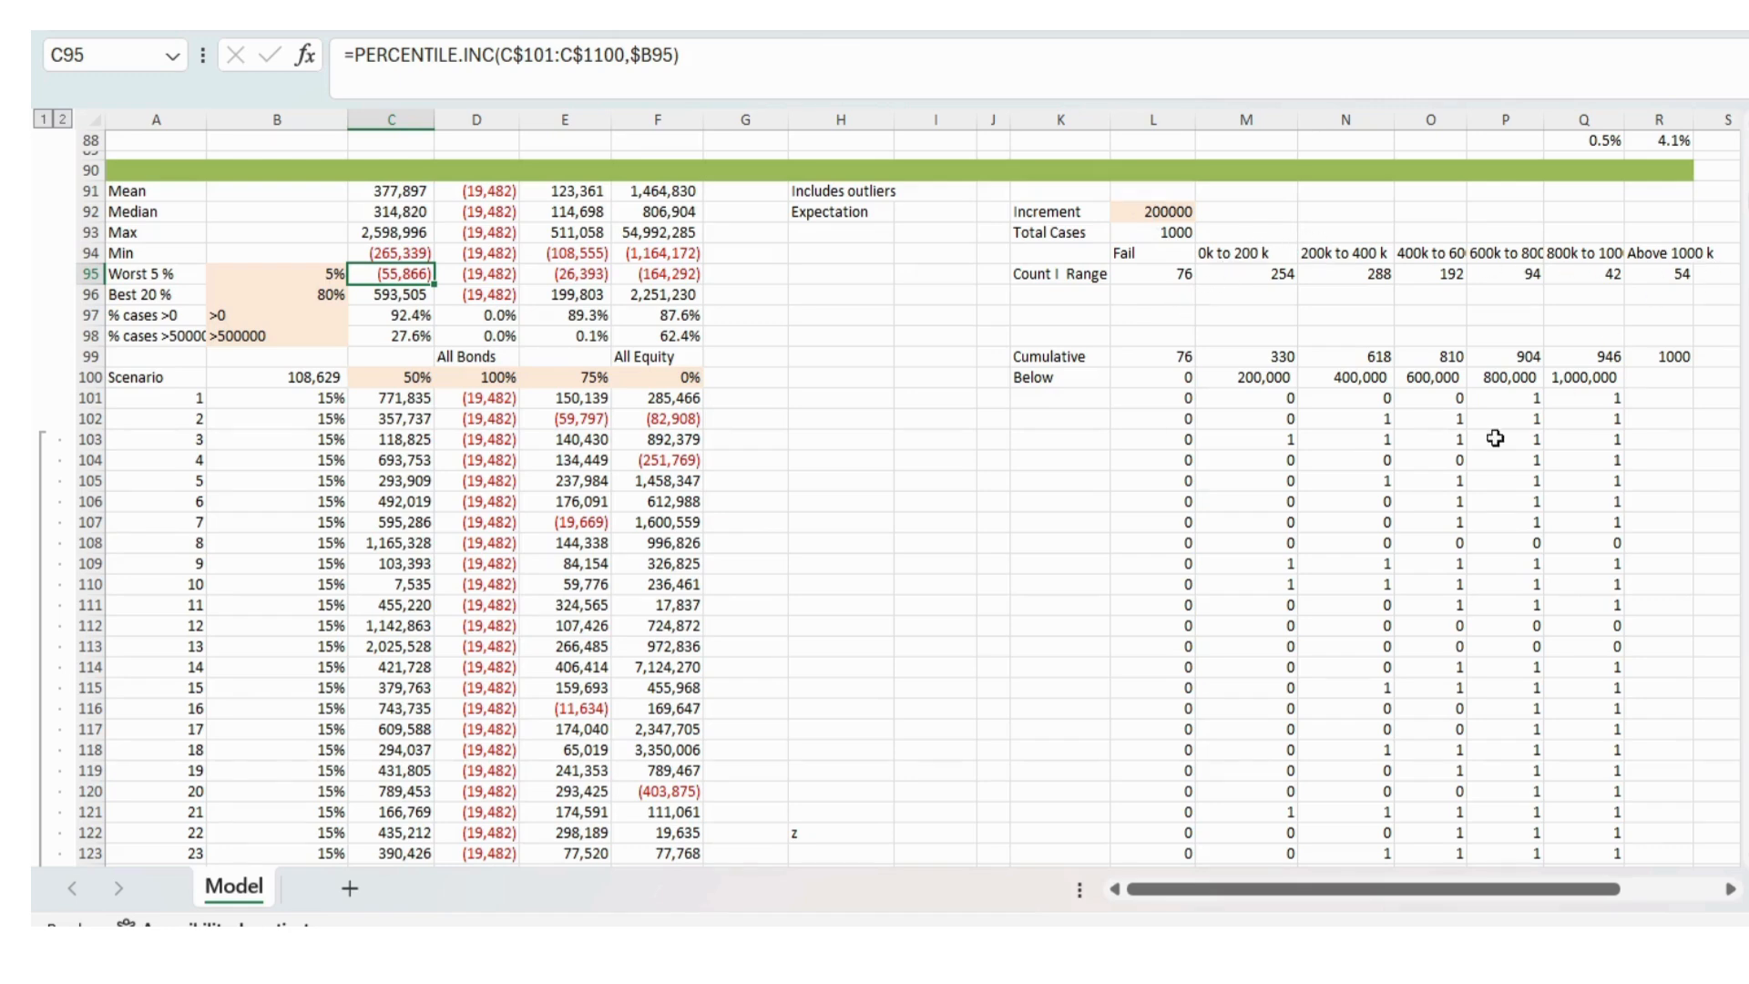
left_click(1151, 275)
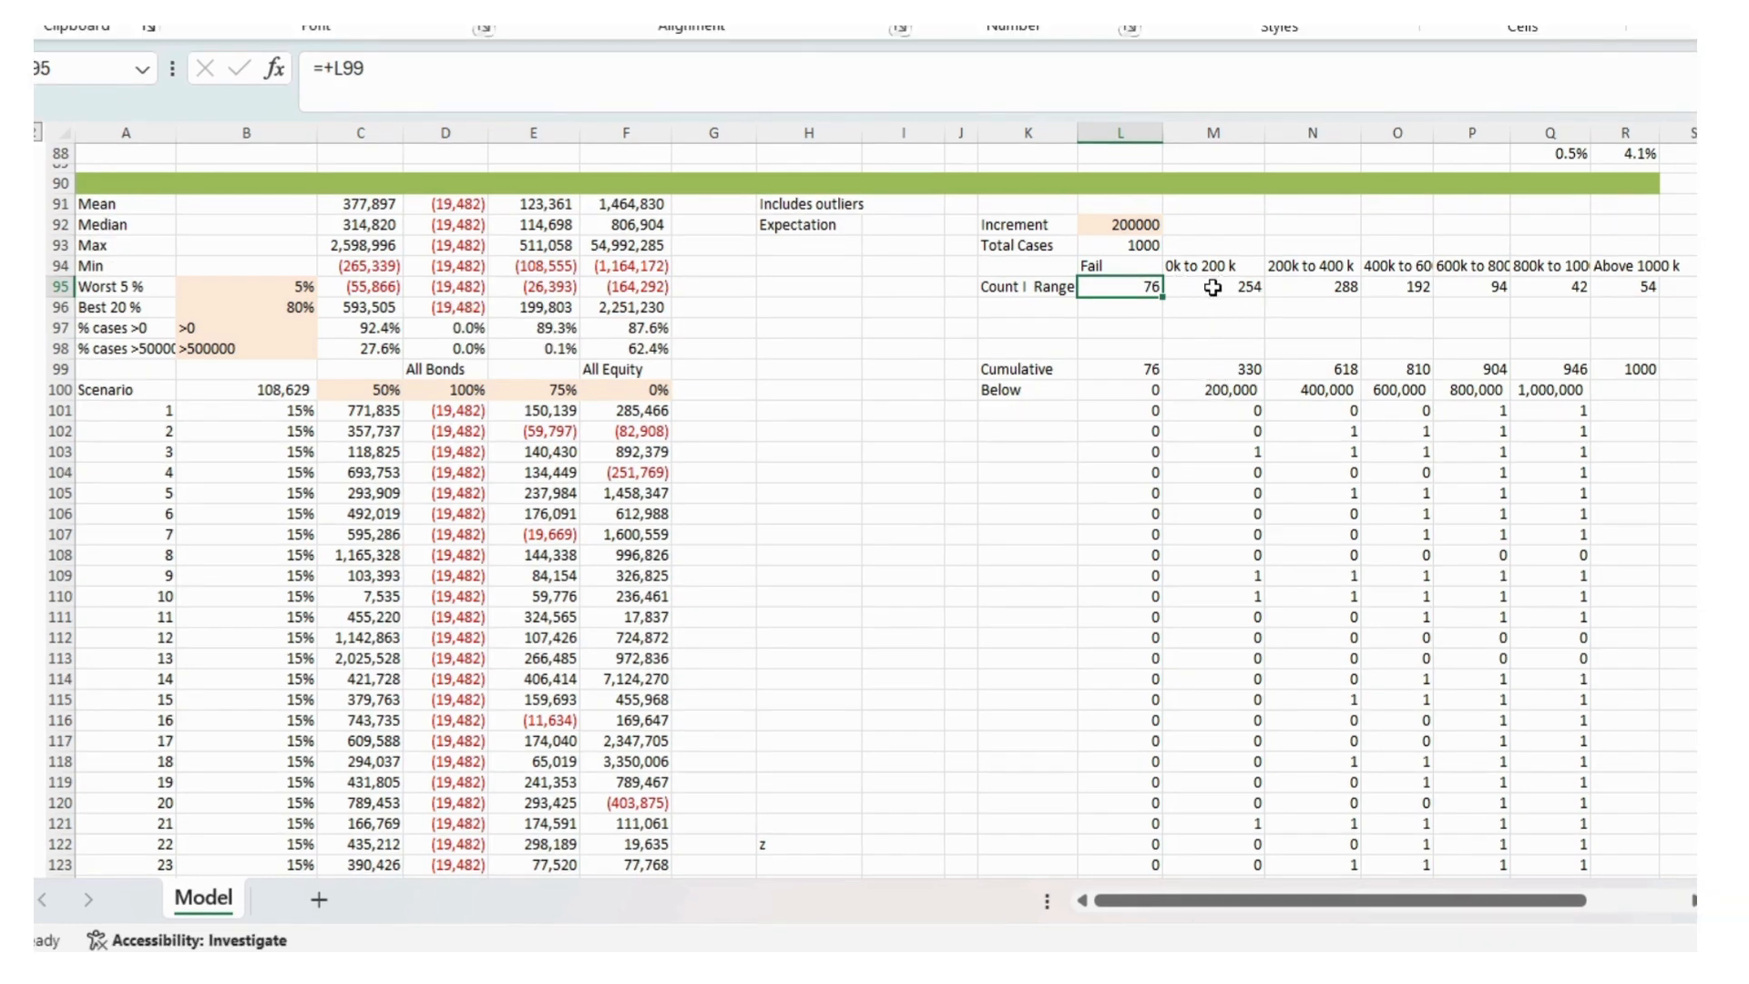
left_click(1212, 288)
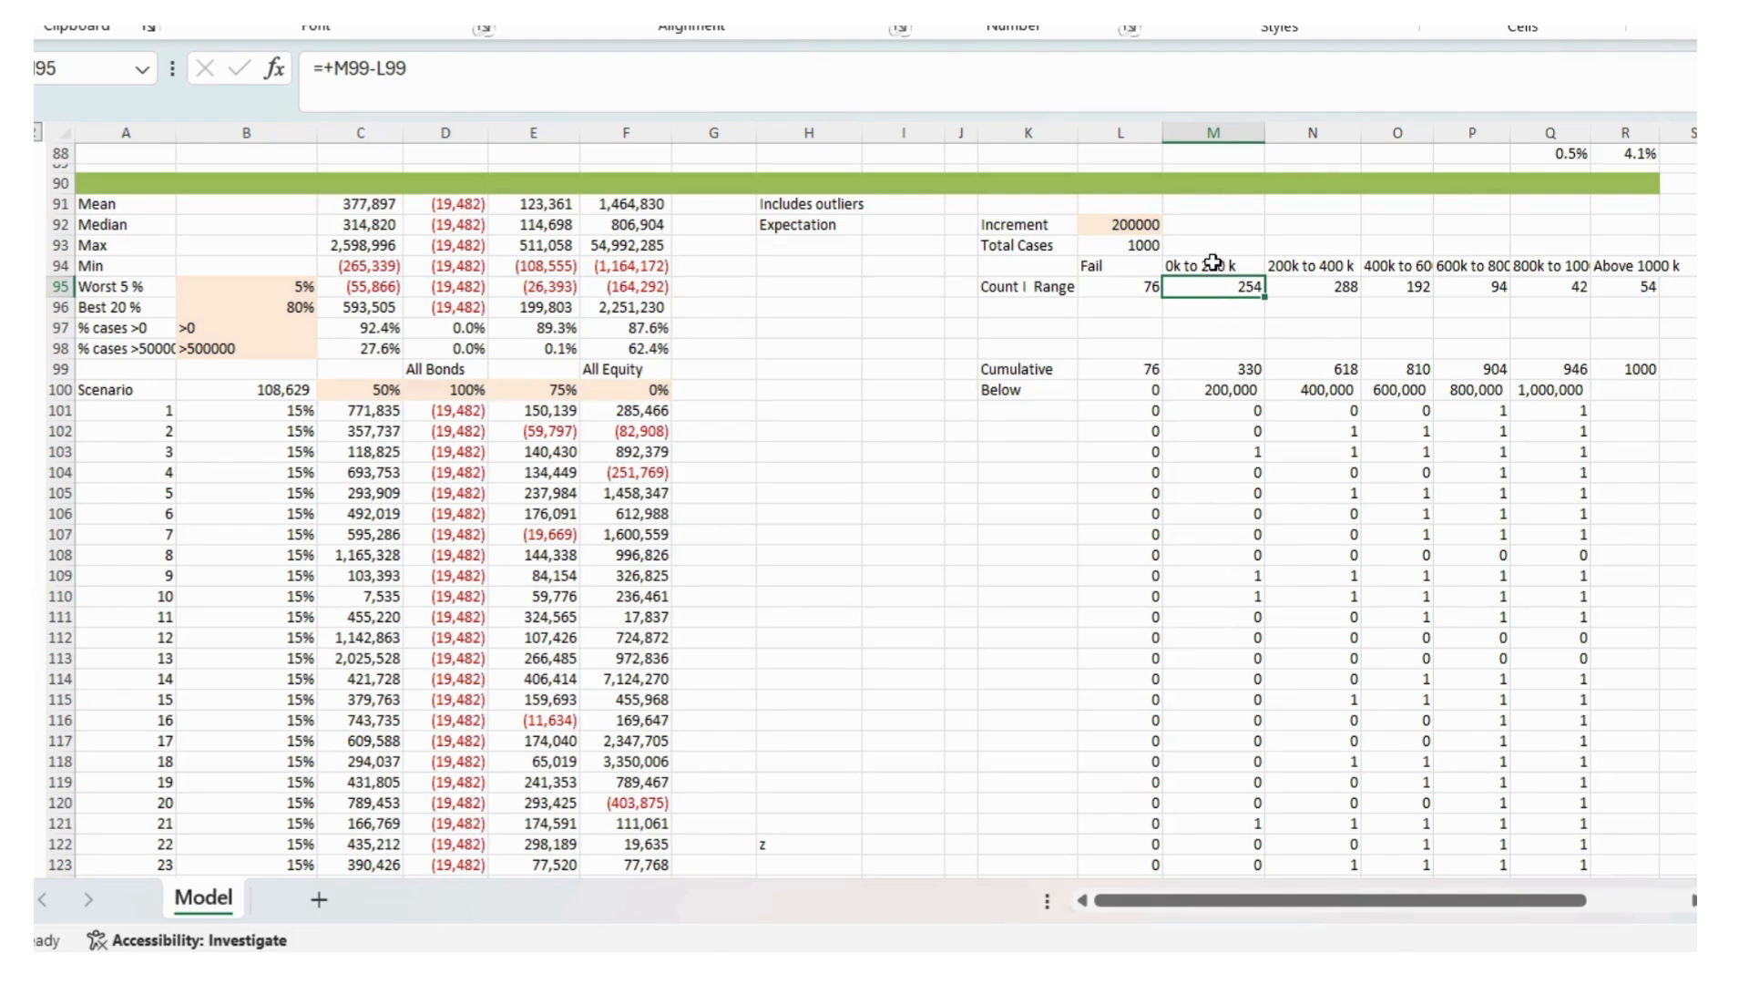
left_click(1647, 288)
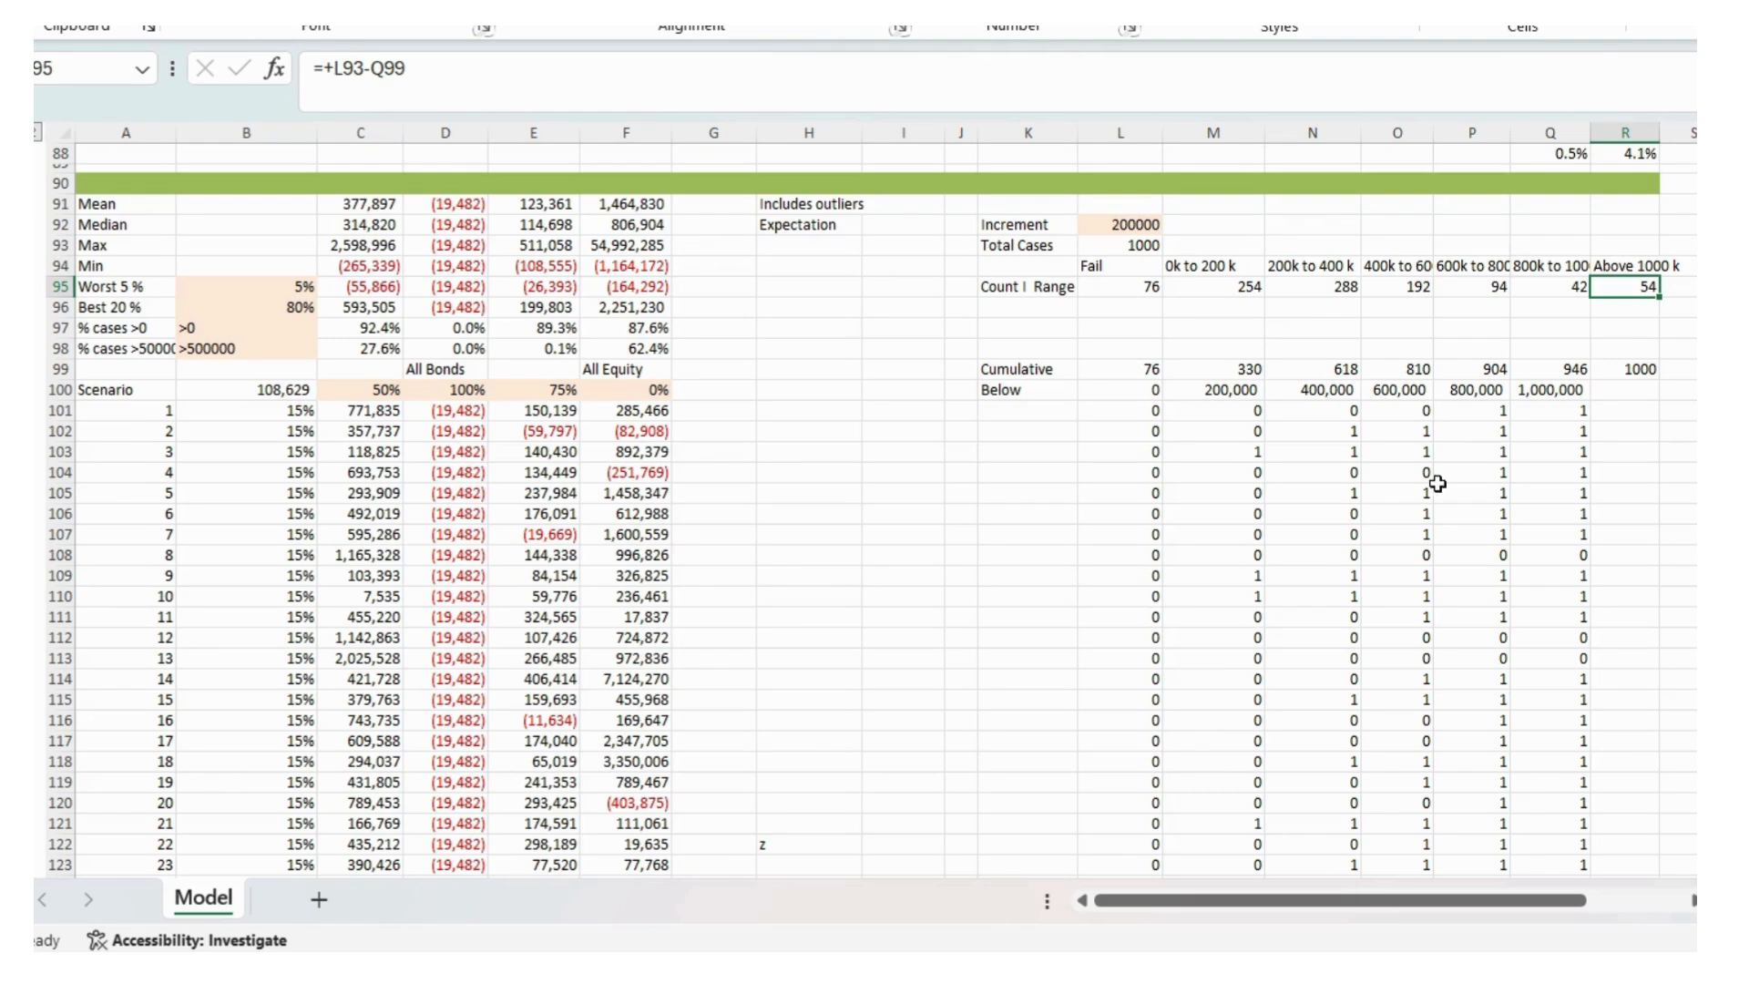
left_click(972, 567)
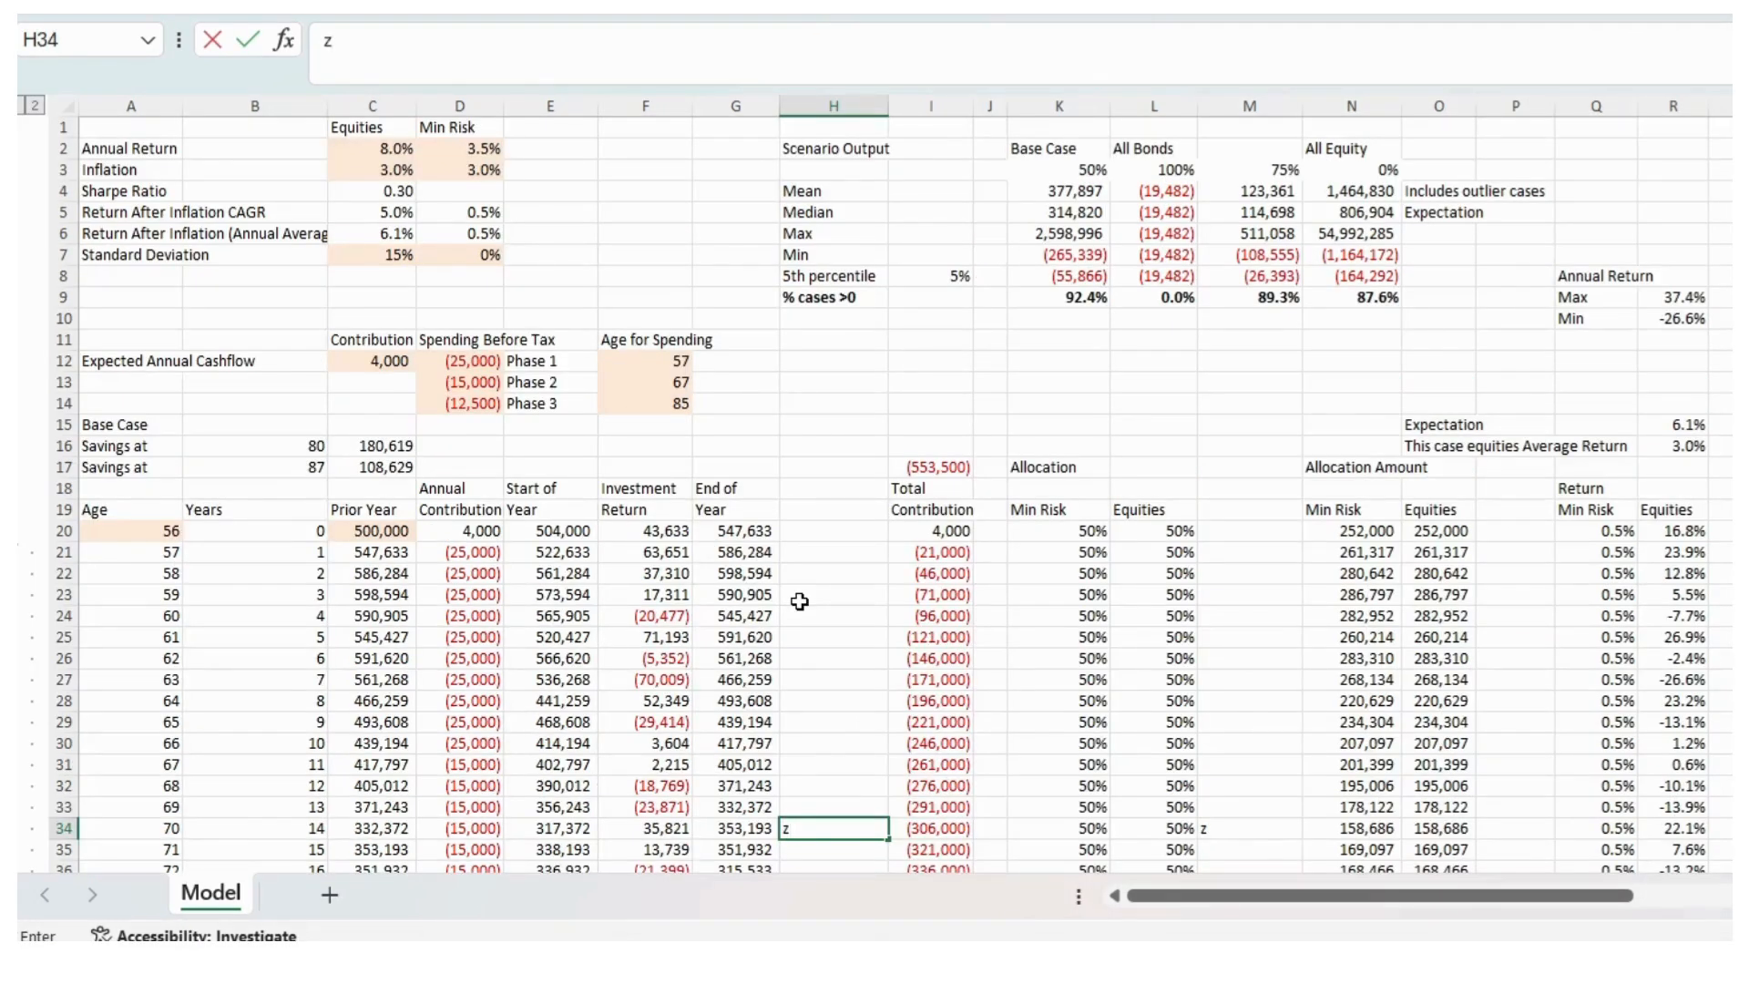
- Commit the z marker in H34, letting scenarios recalculate, and check the equities return and 15% deviation
left_click(366, 148)
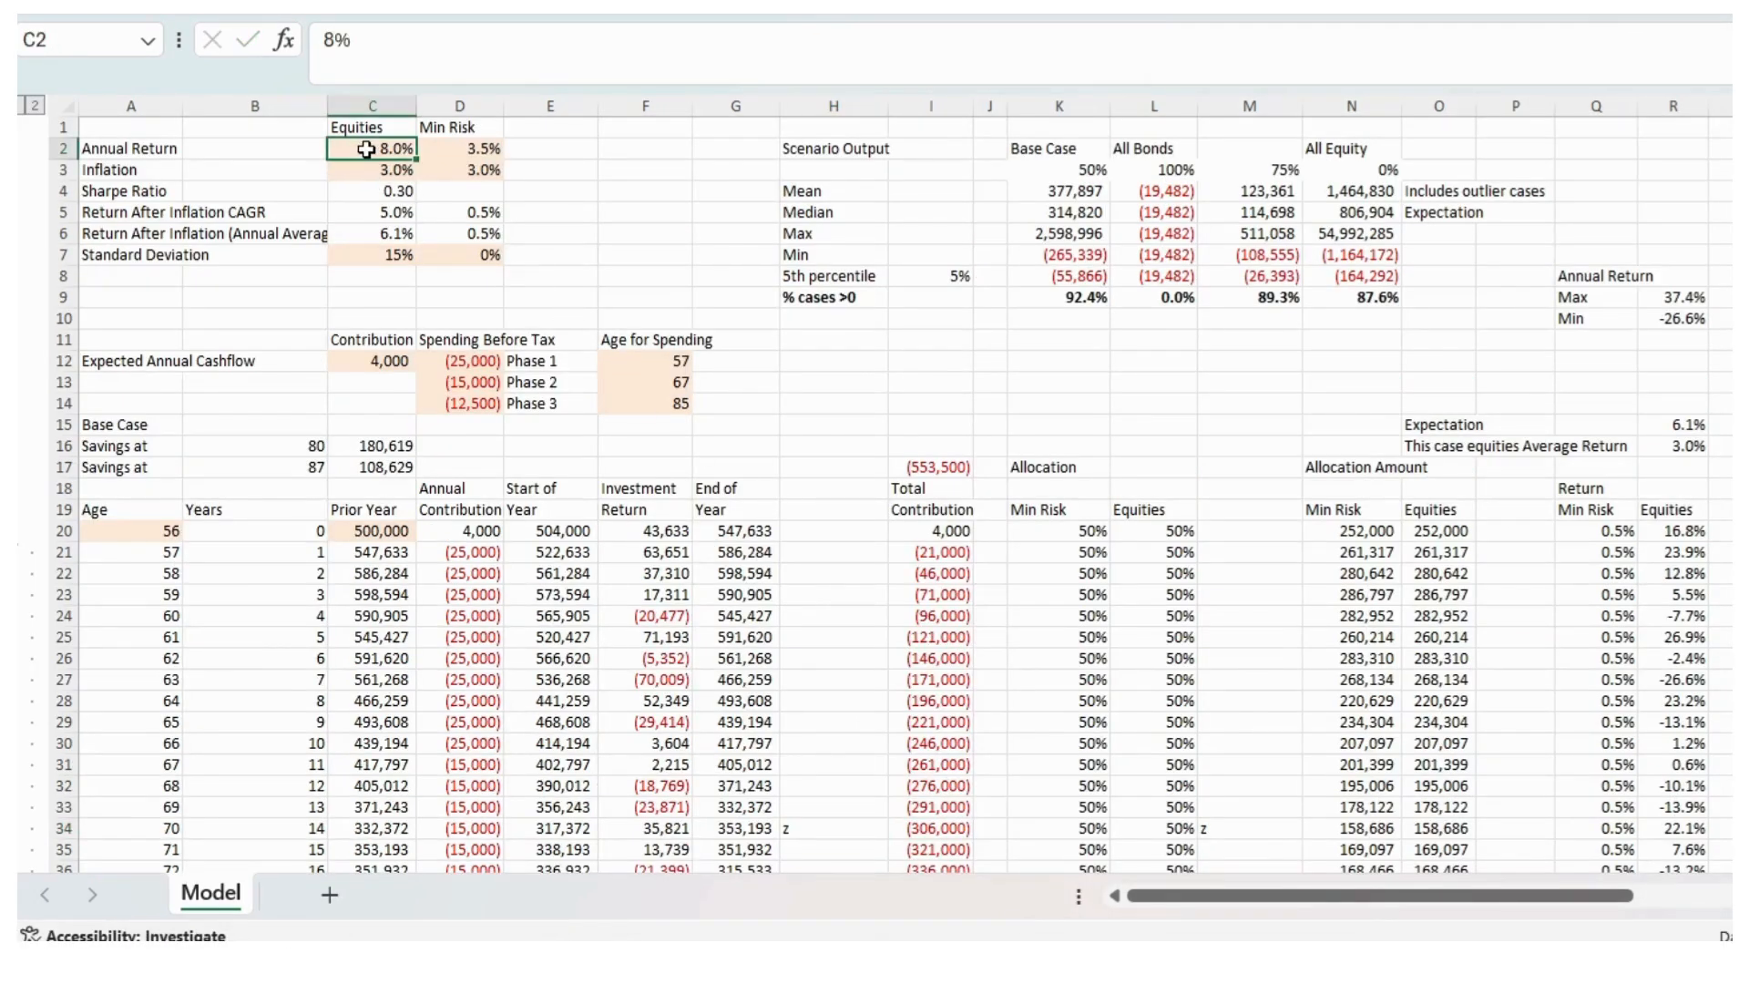
left_click(385, 256)
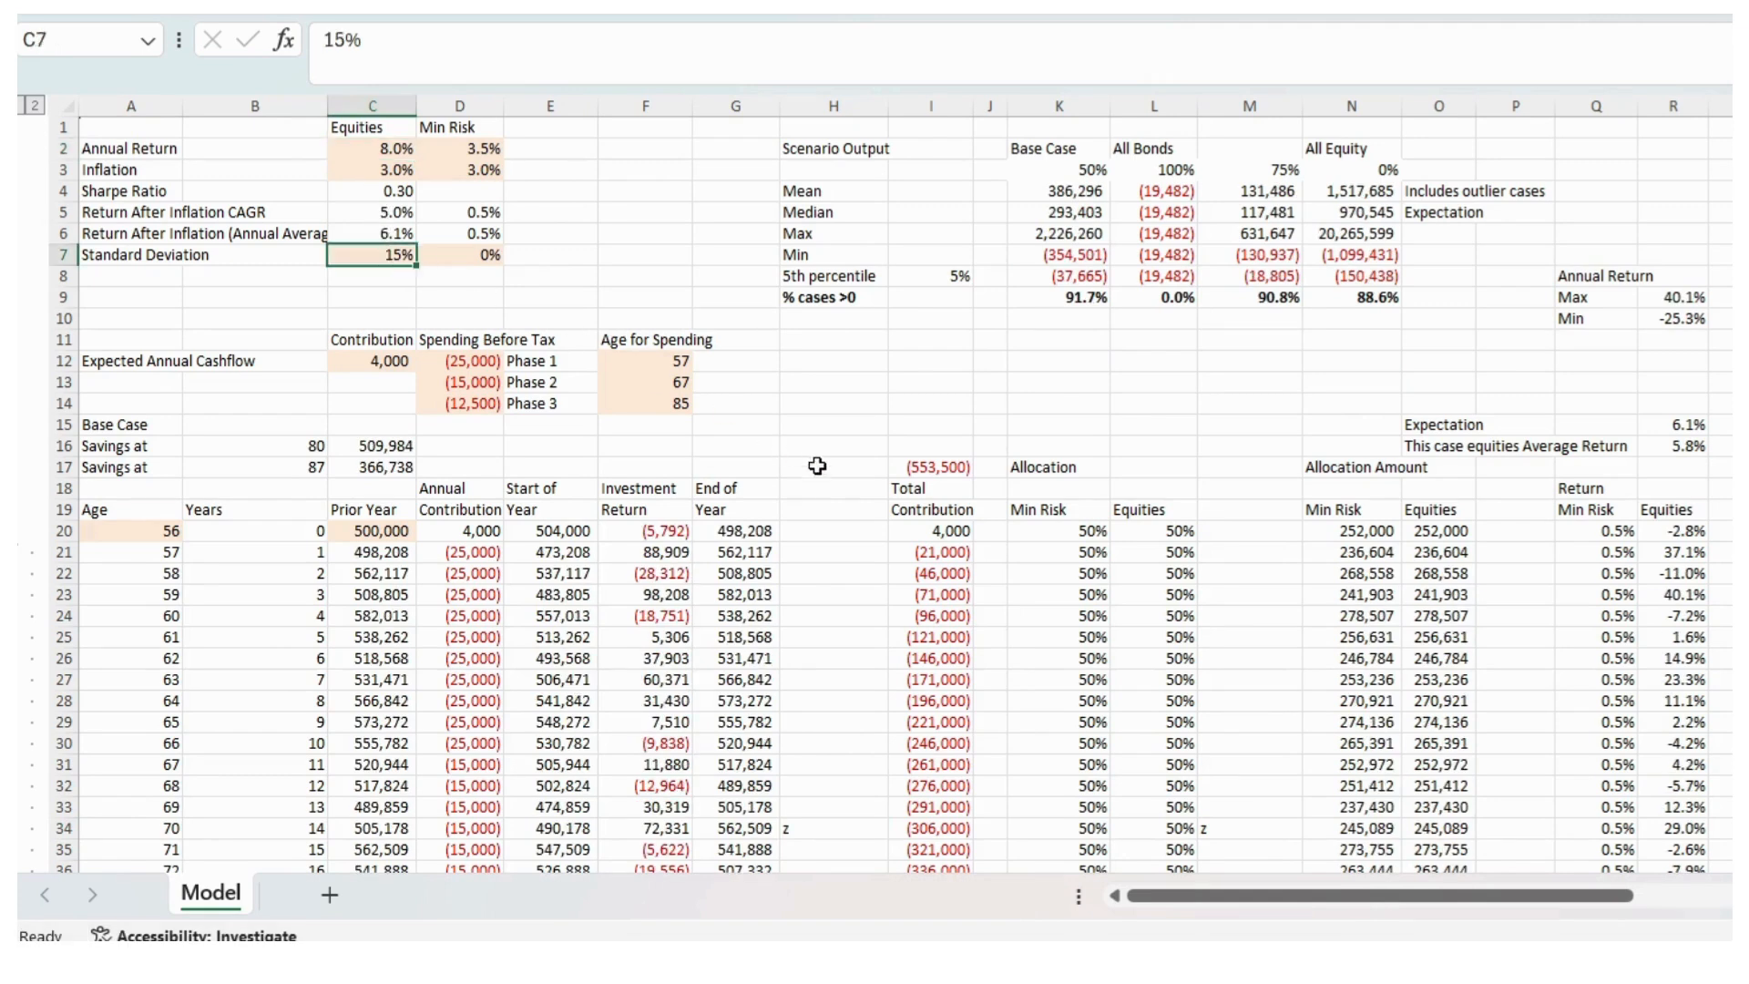
left_click(853, 810)
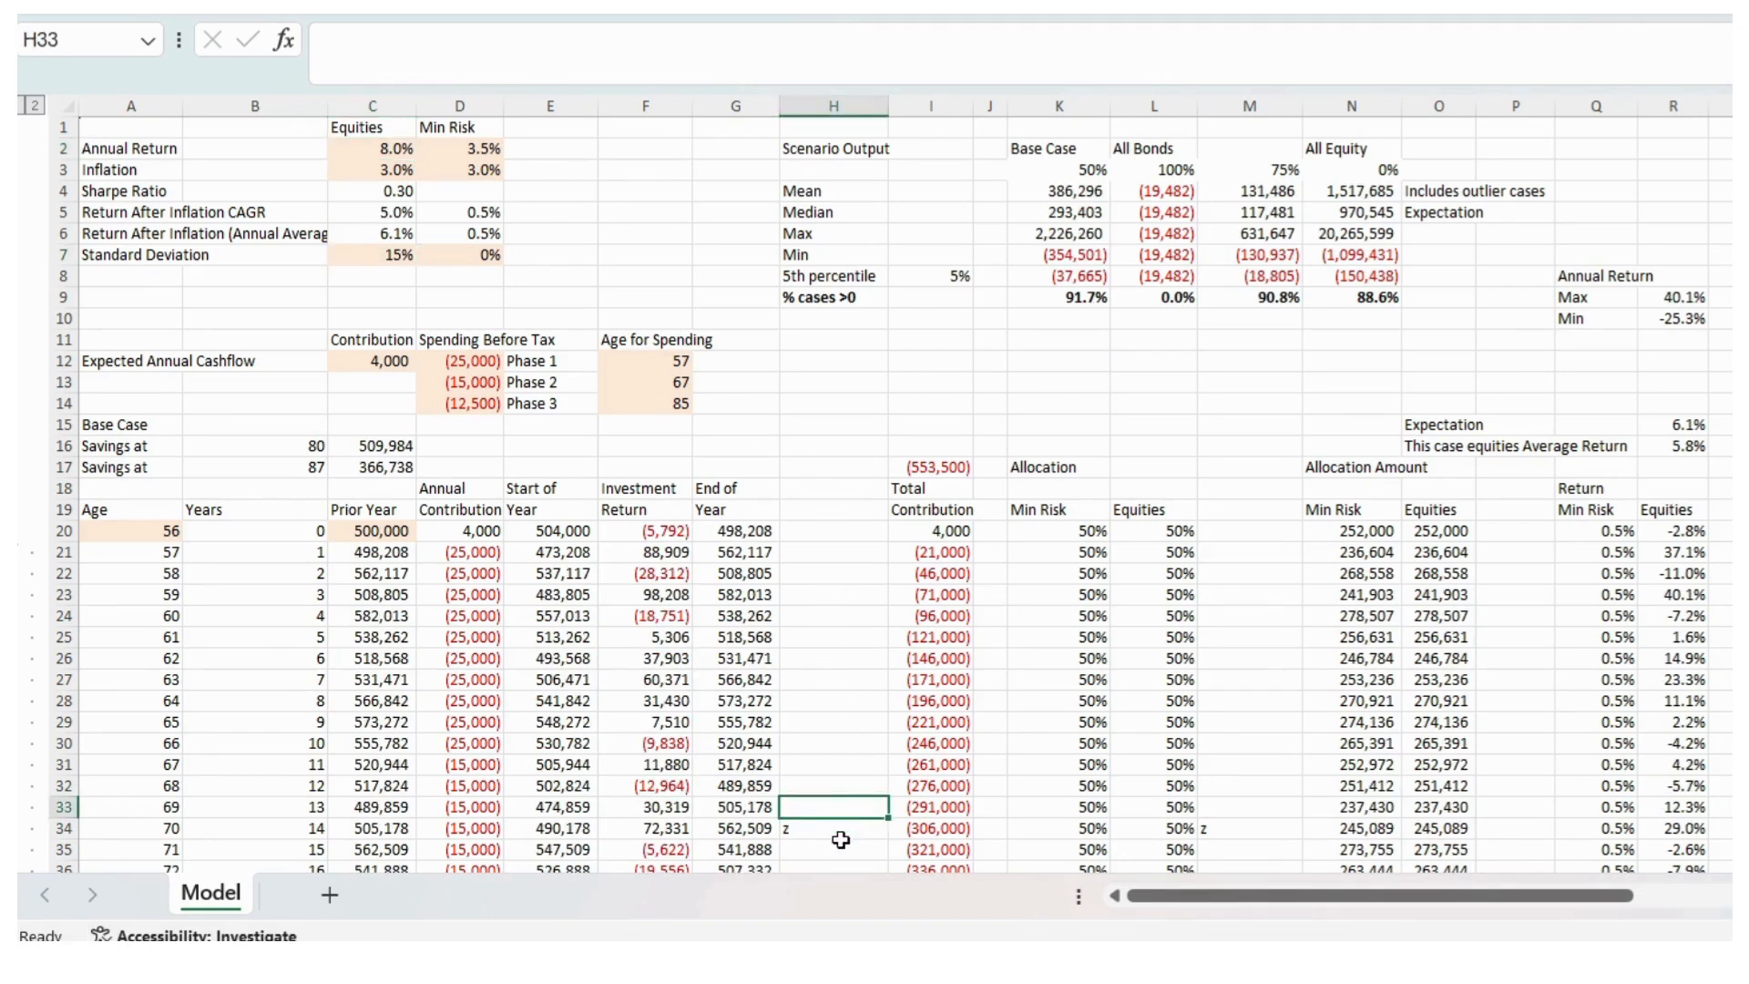
left_click(839, 844)
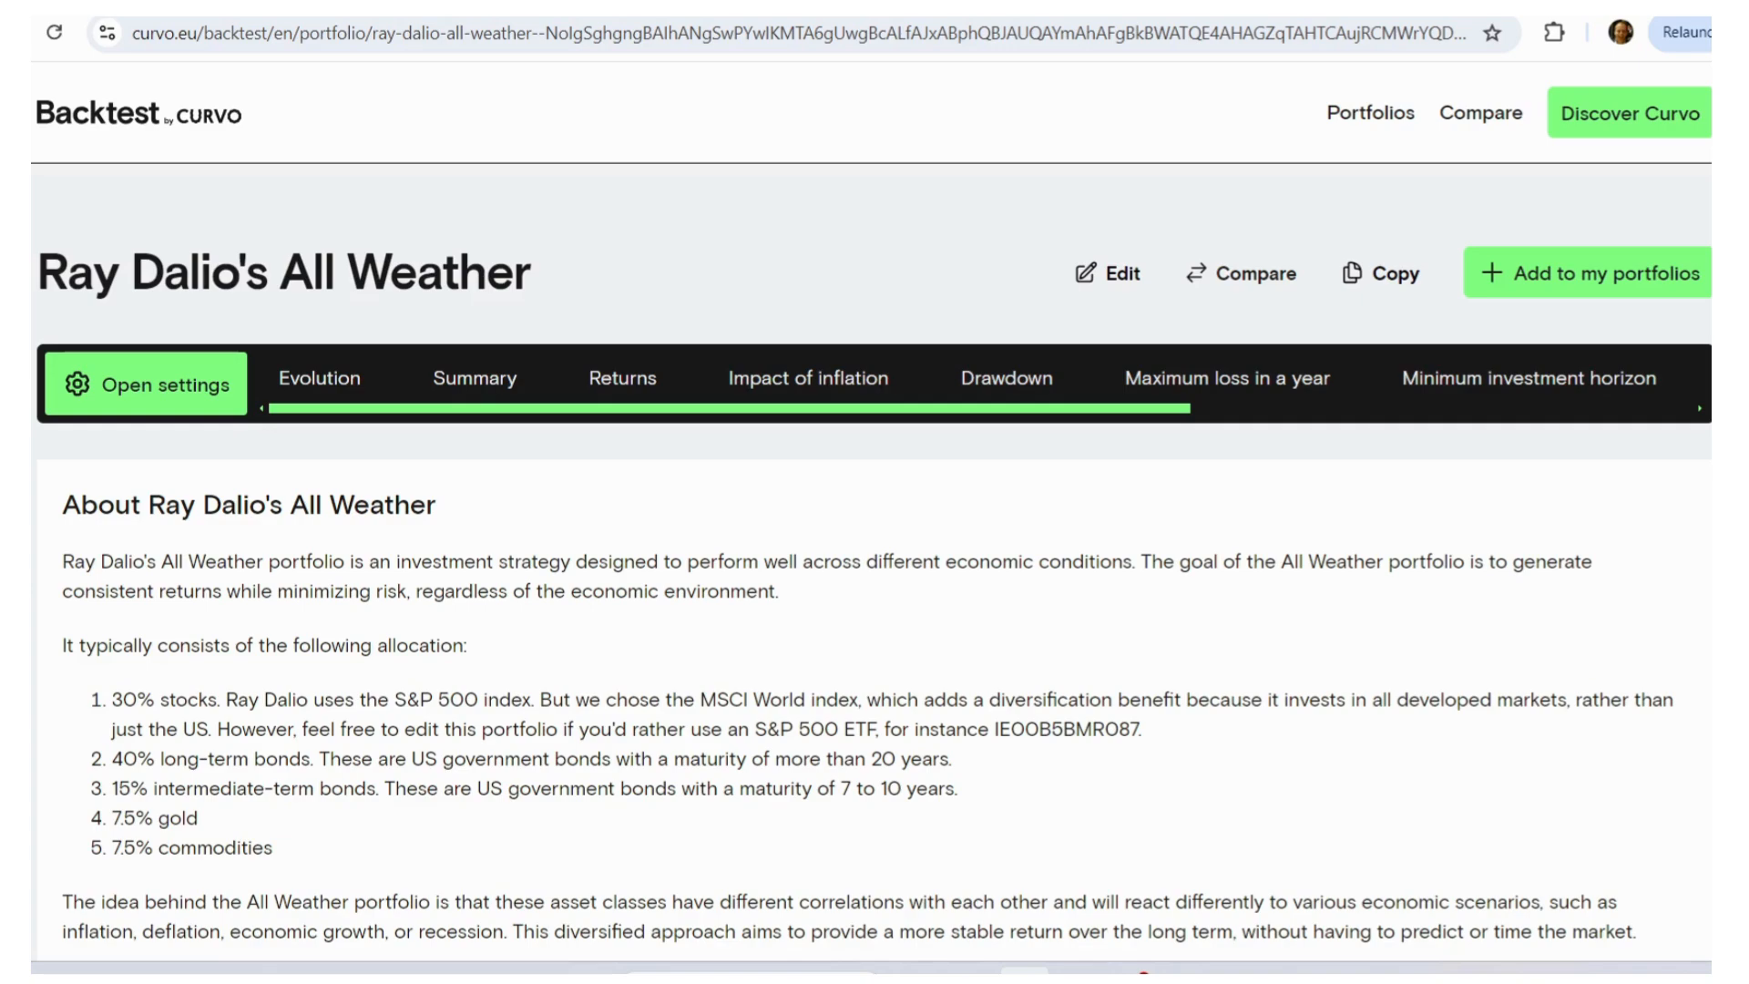
scroll(875, 615, "down", 2)
scroll(875, 615, "down", 5)
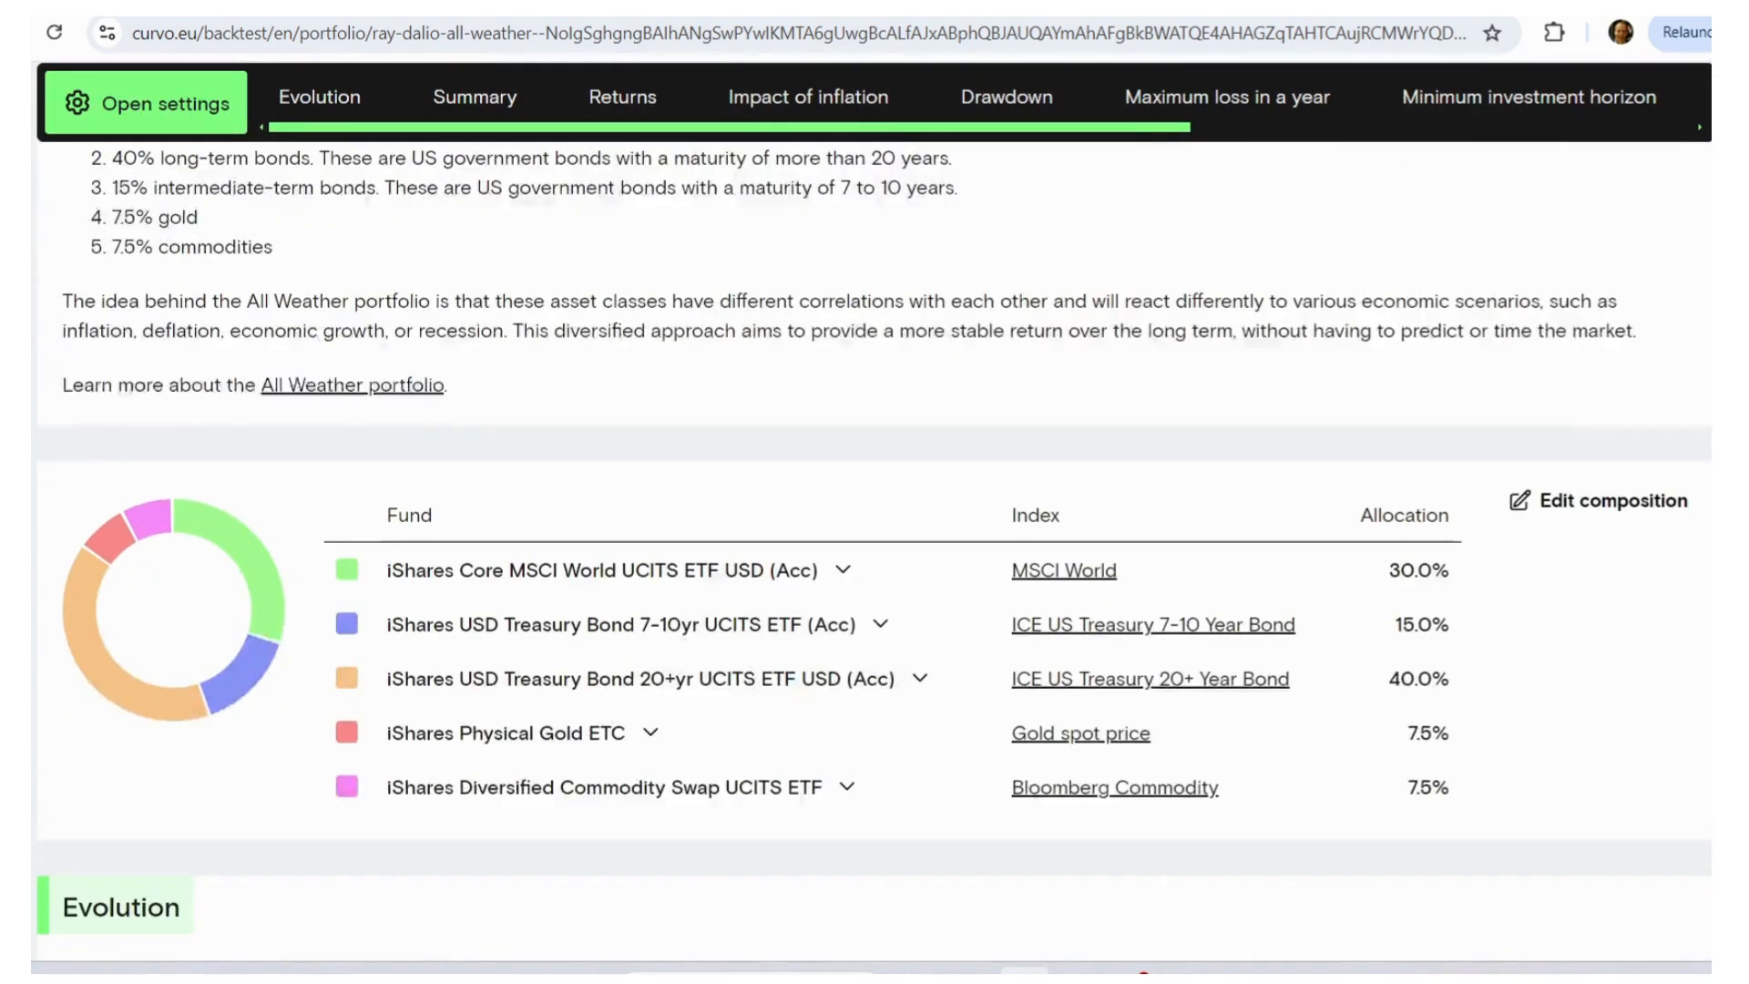
scroll(875, 614, "down", 2)
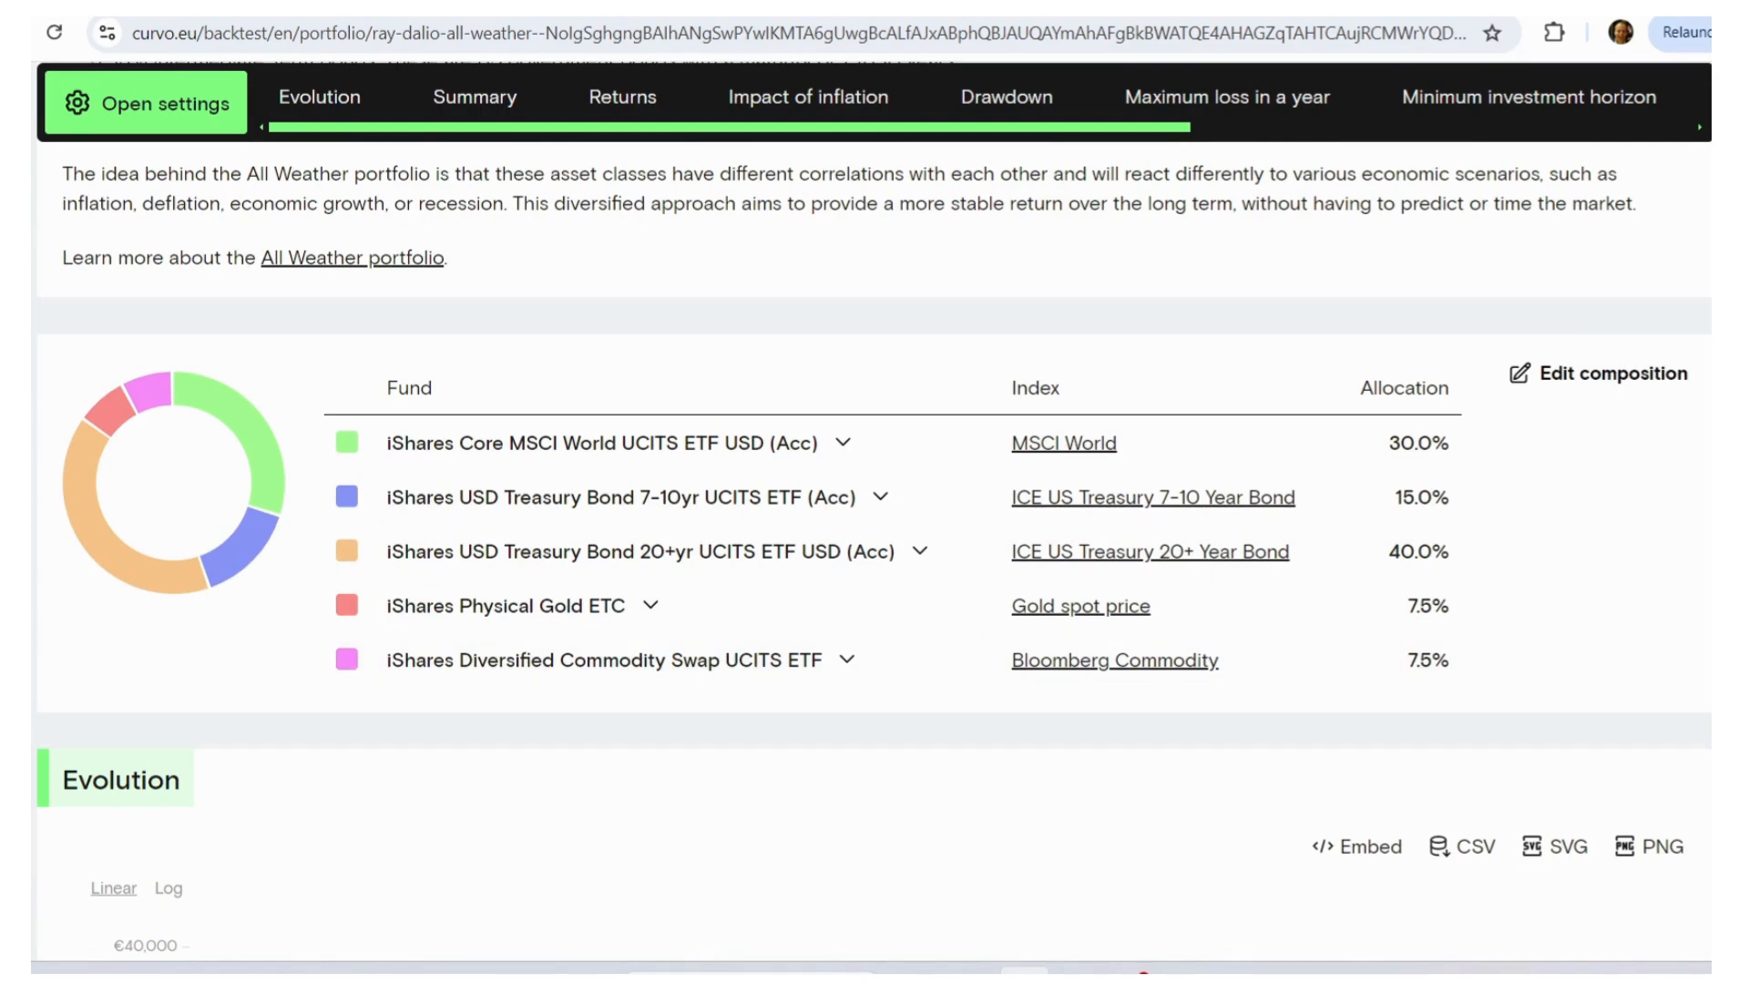
scroll(1685, 325, "down", 3)
scroll(1684, 325, "down", 4)
scroll(1685, 325, "down", 4)
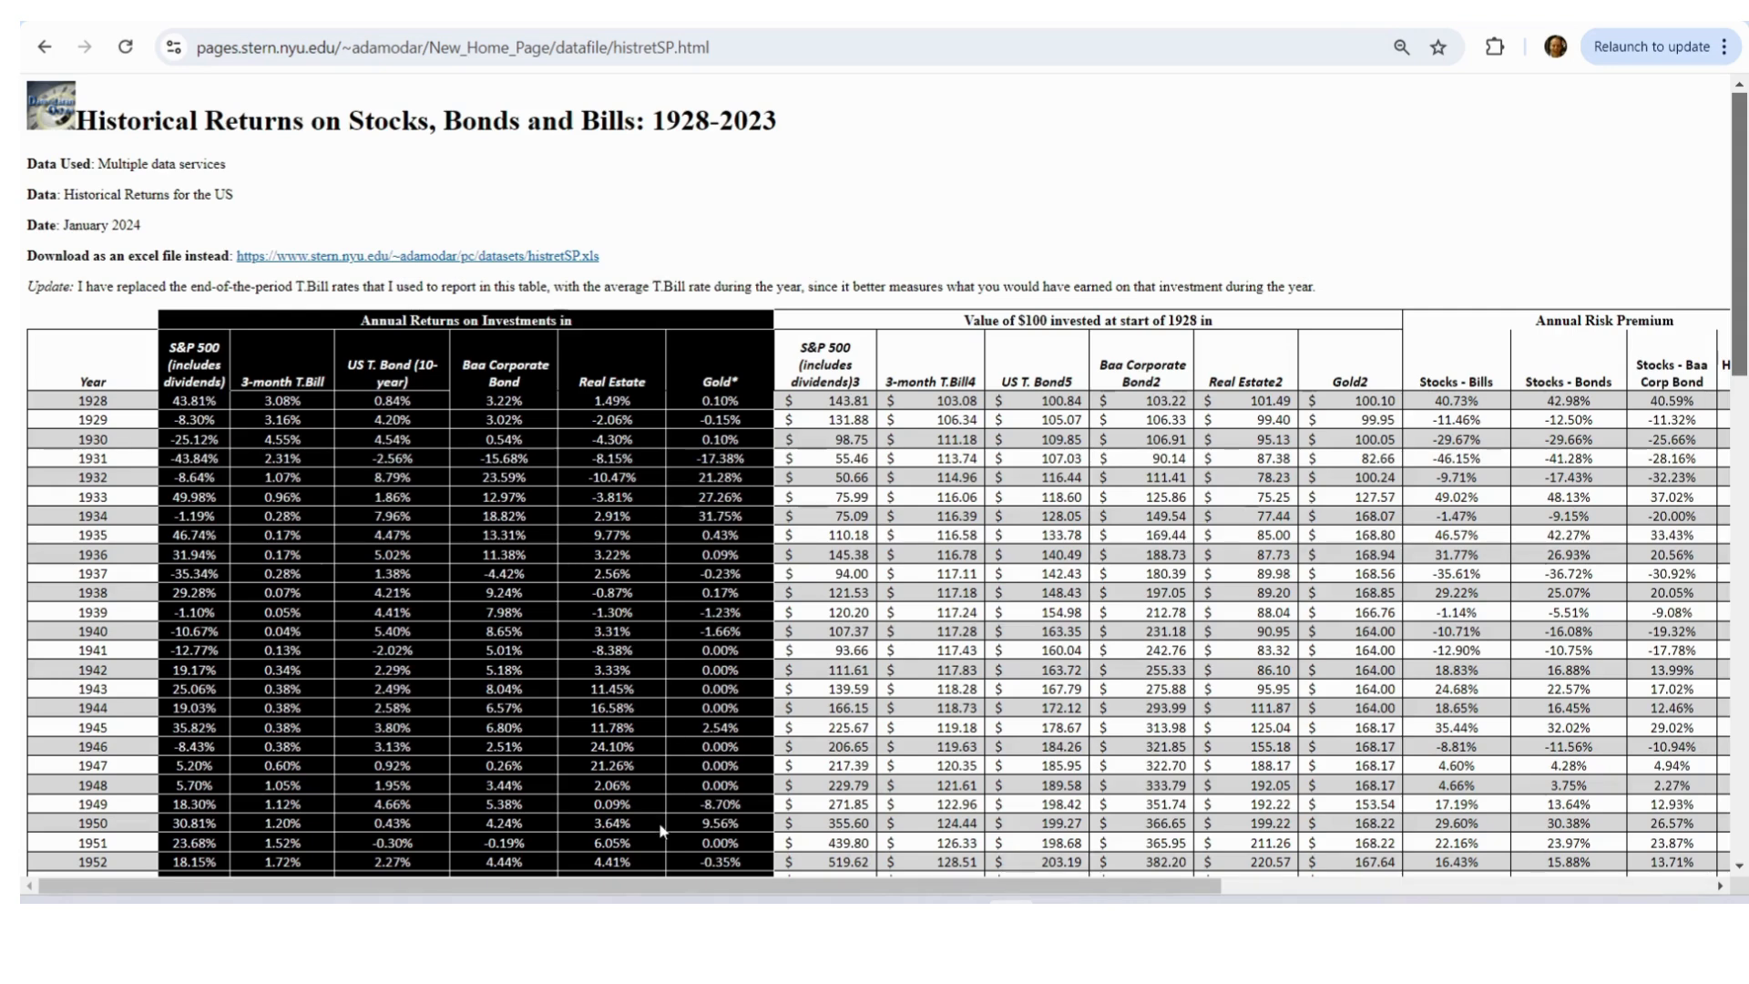
left_click_drag(725, 885, 1189, 885)
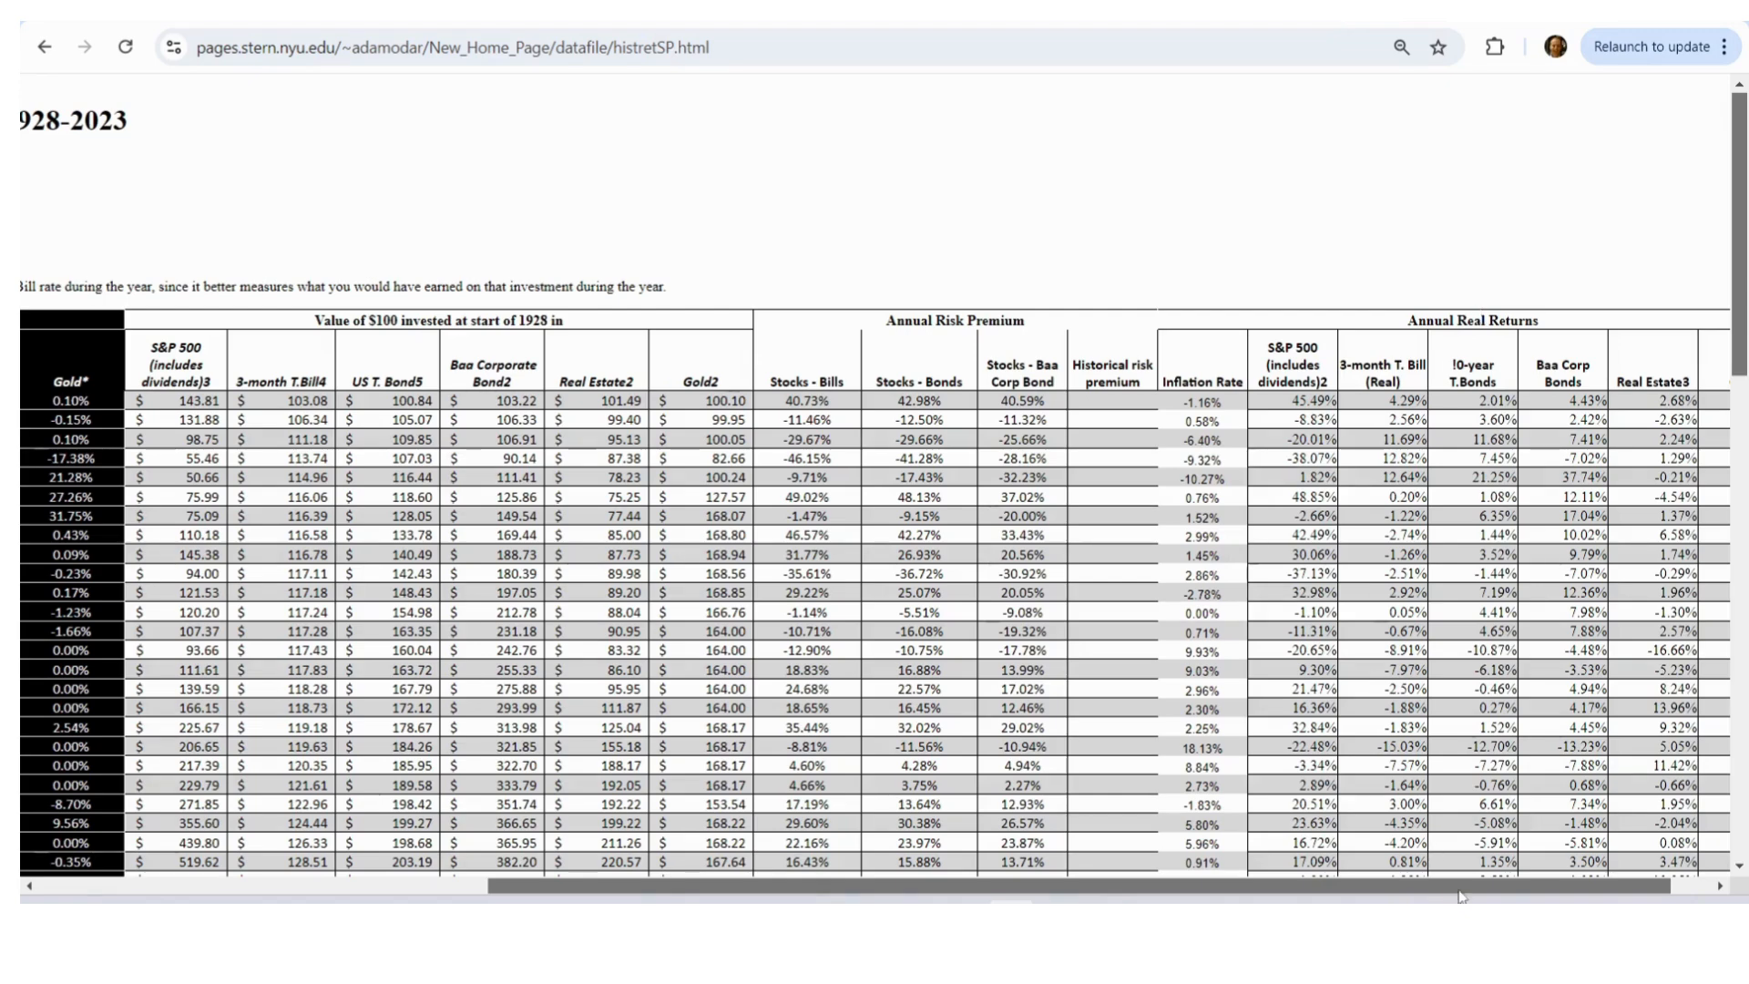
left_click_drag(1464, 885, 957, 882)
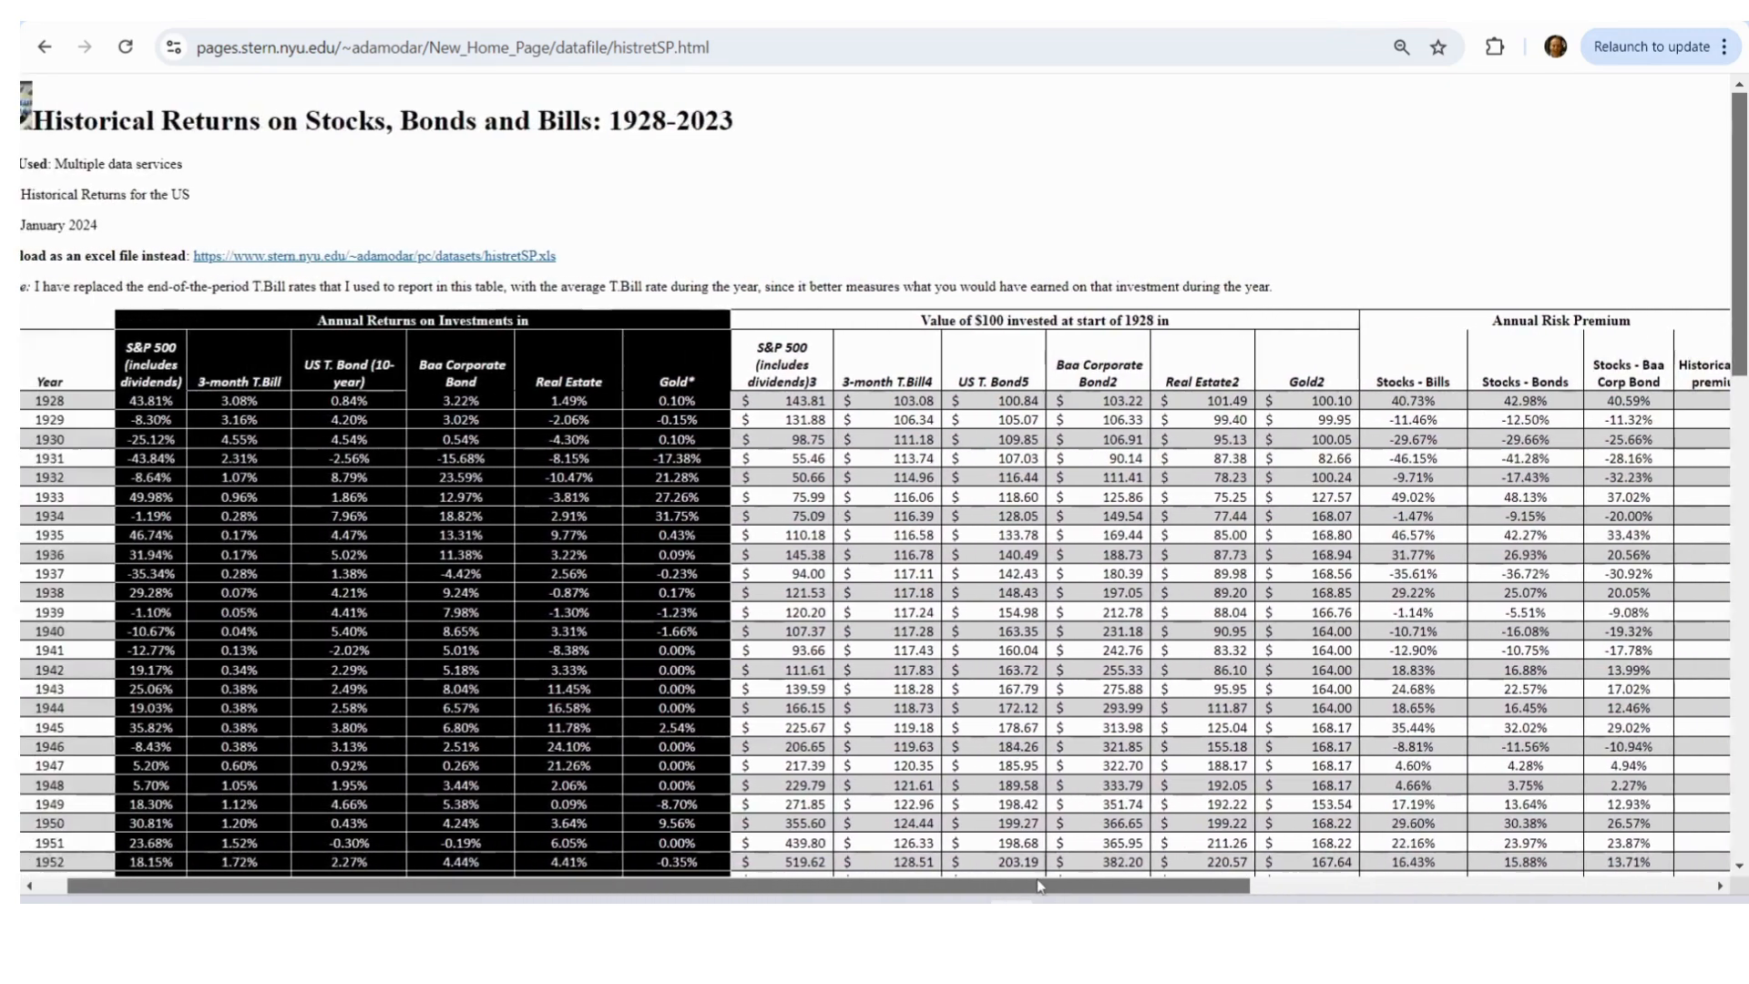
left_click_drag(1740, 289, 1740, 554)
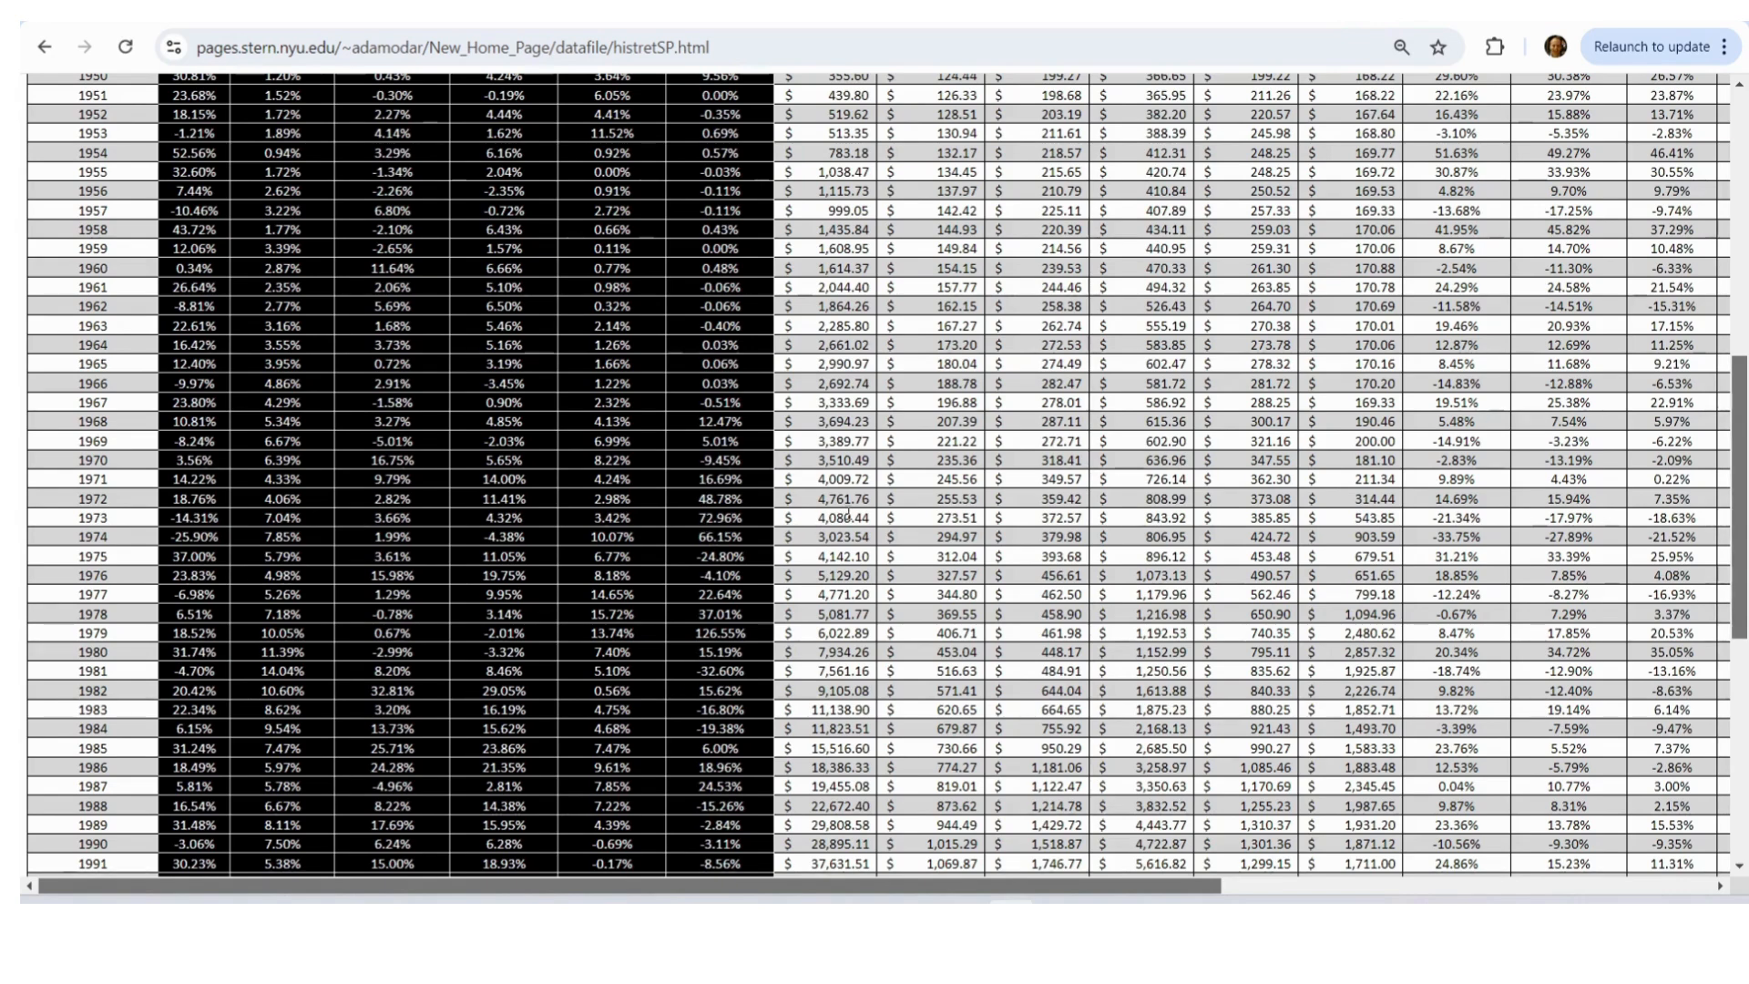
- Switch back from the NYU Stern returns table to the Excel retirement model
key("alt+Tab")
- Read the All Equity success rate, maximum and minimum formulas and the Sharpe ratio calculation
left_click(1017, 396)
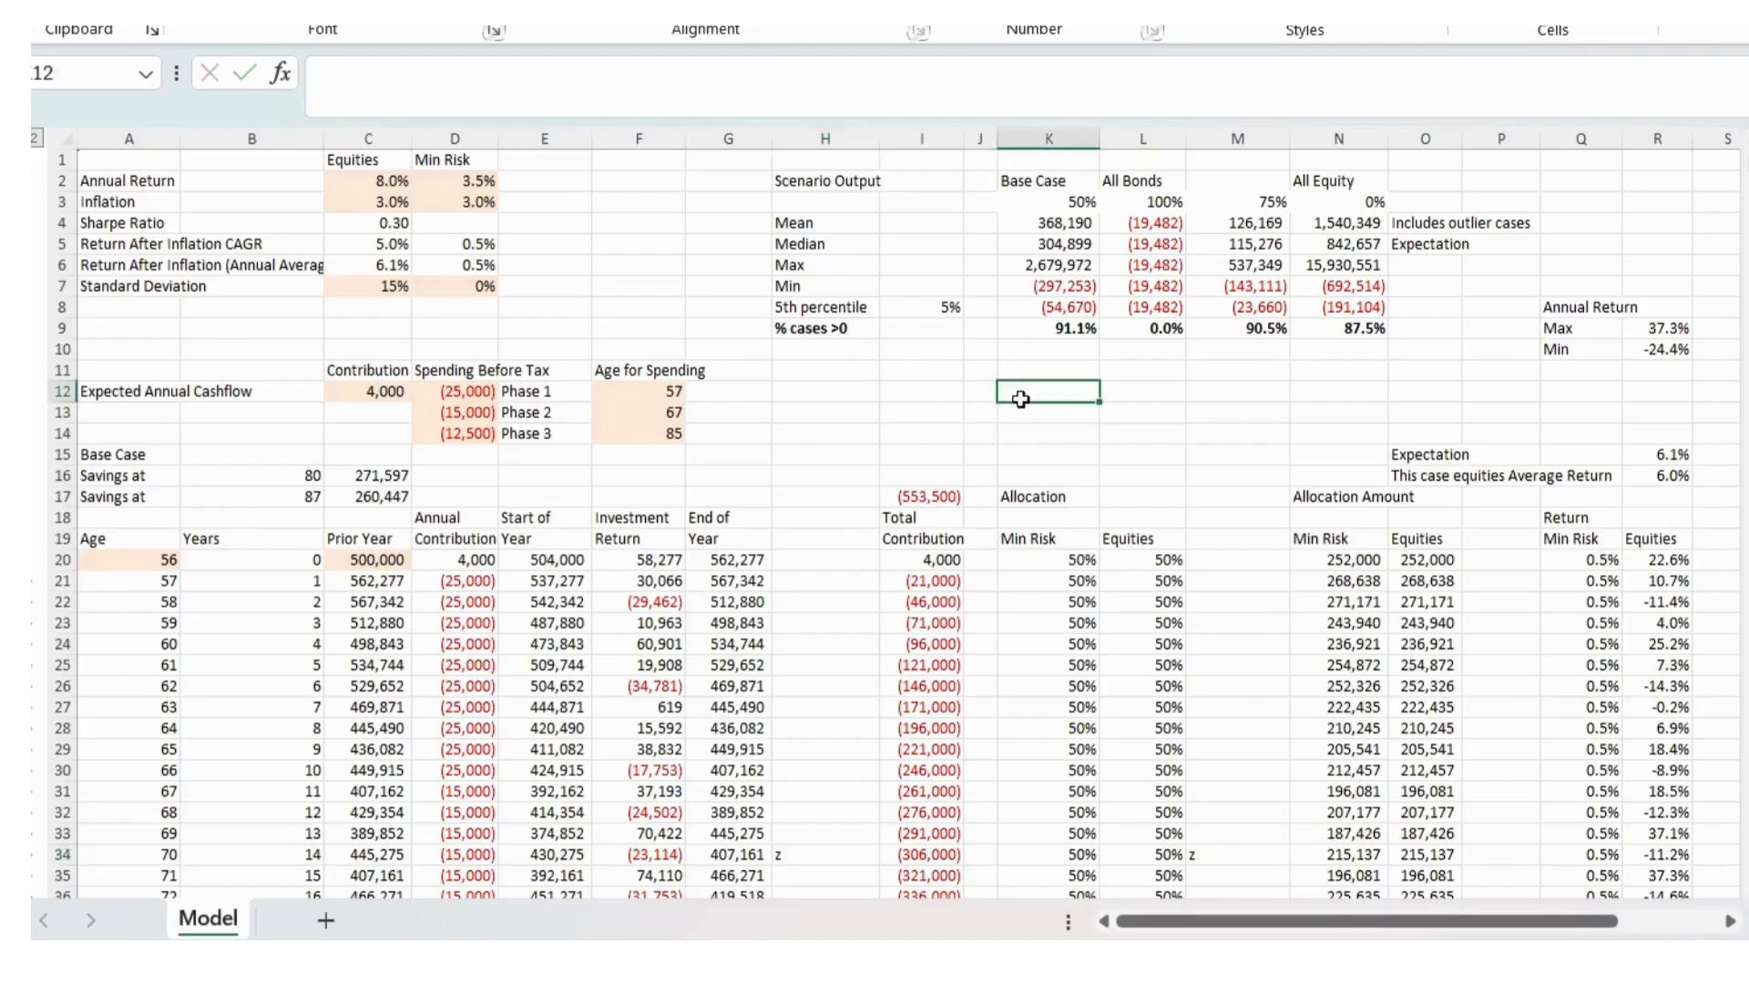
left_click(1321, 328)
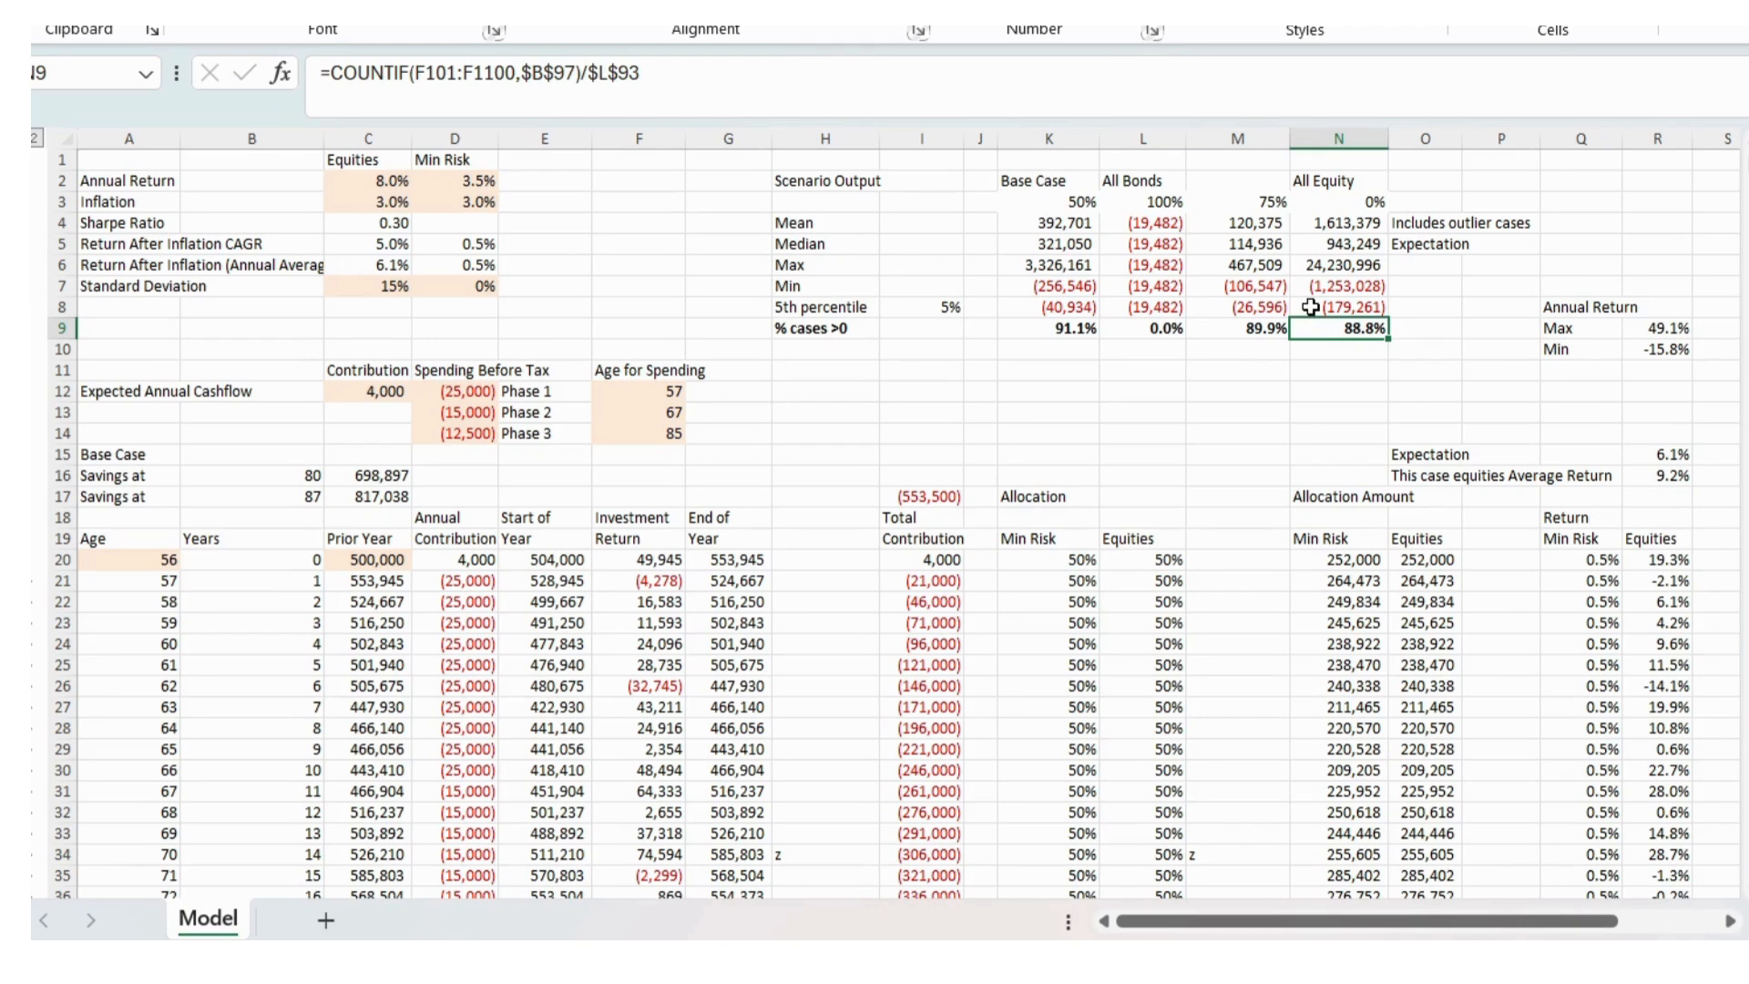
left_click(1318, 265)
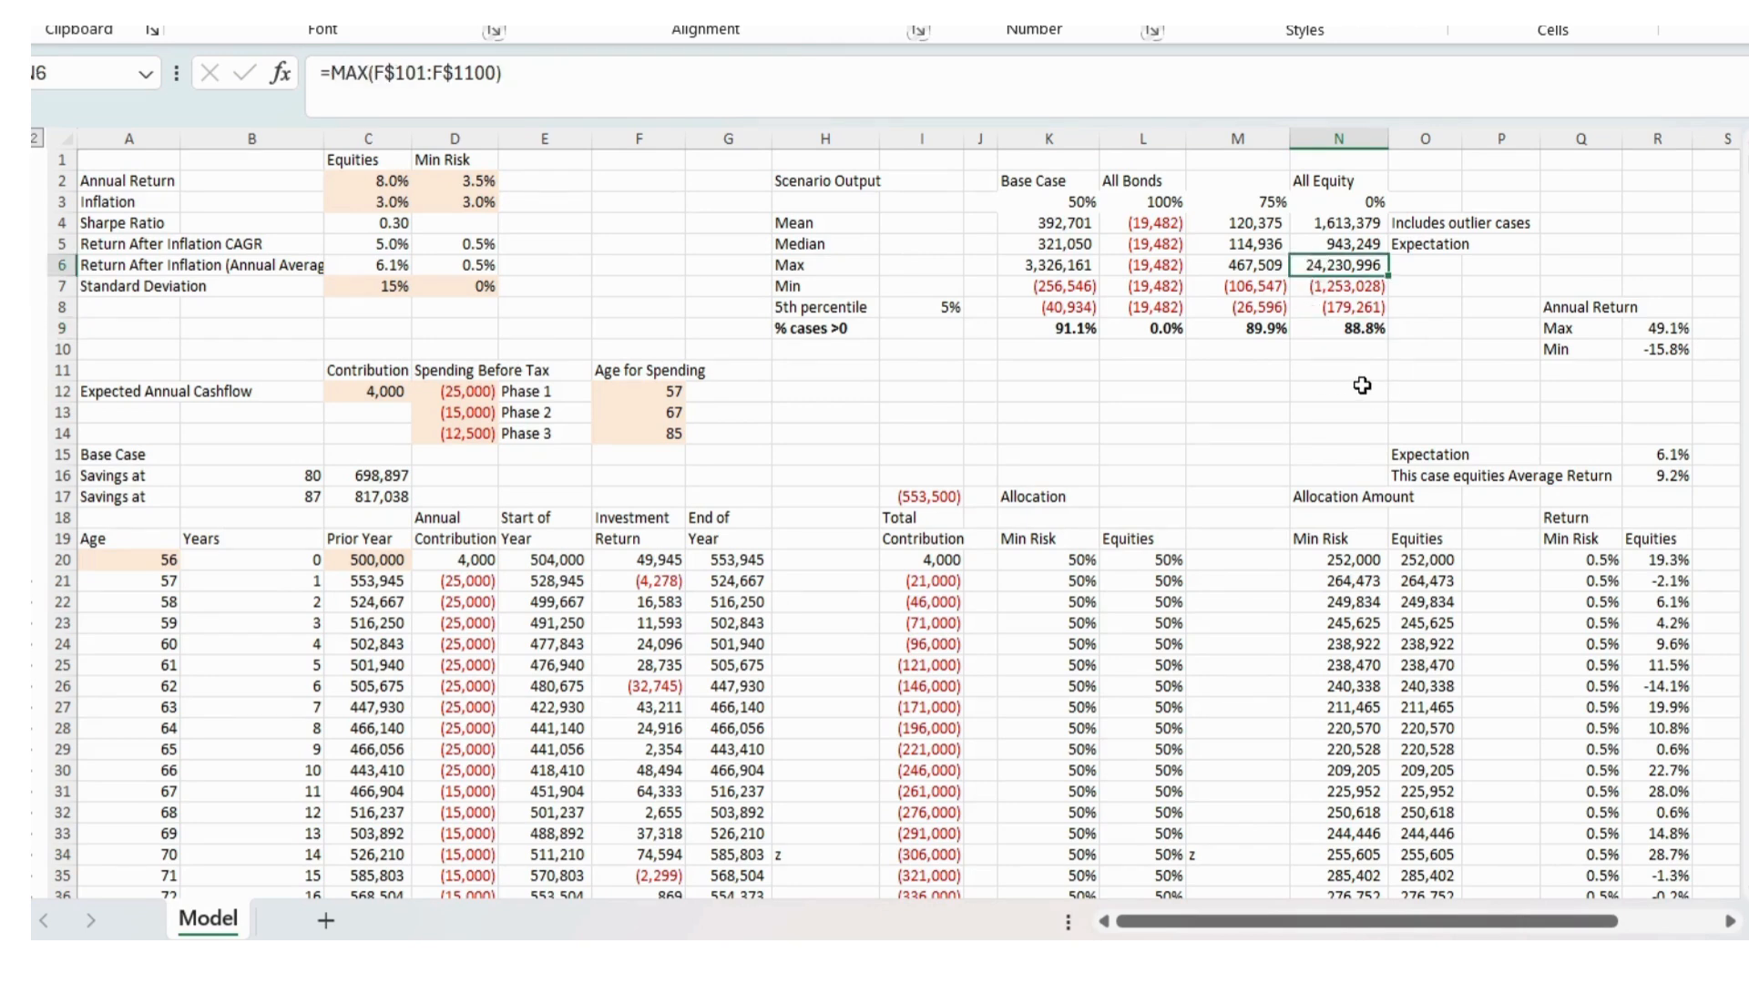
left_click(1316, 290)
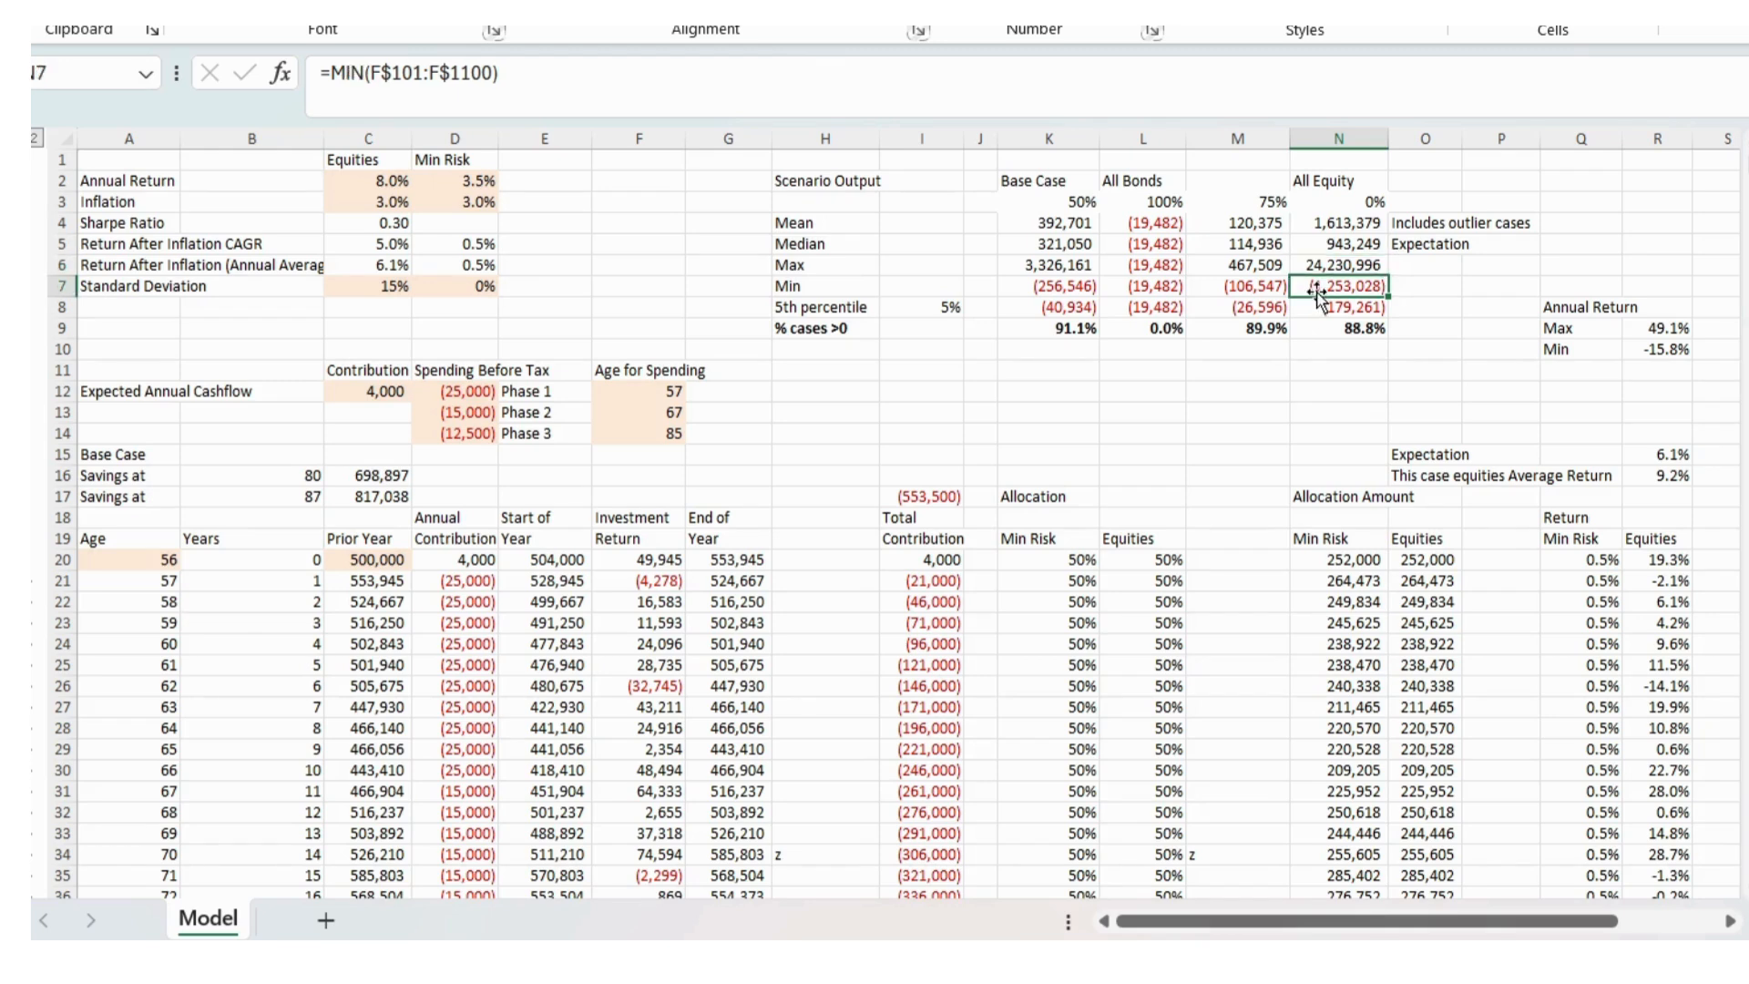
left_click(358, 222)
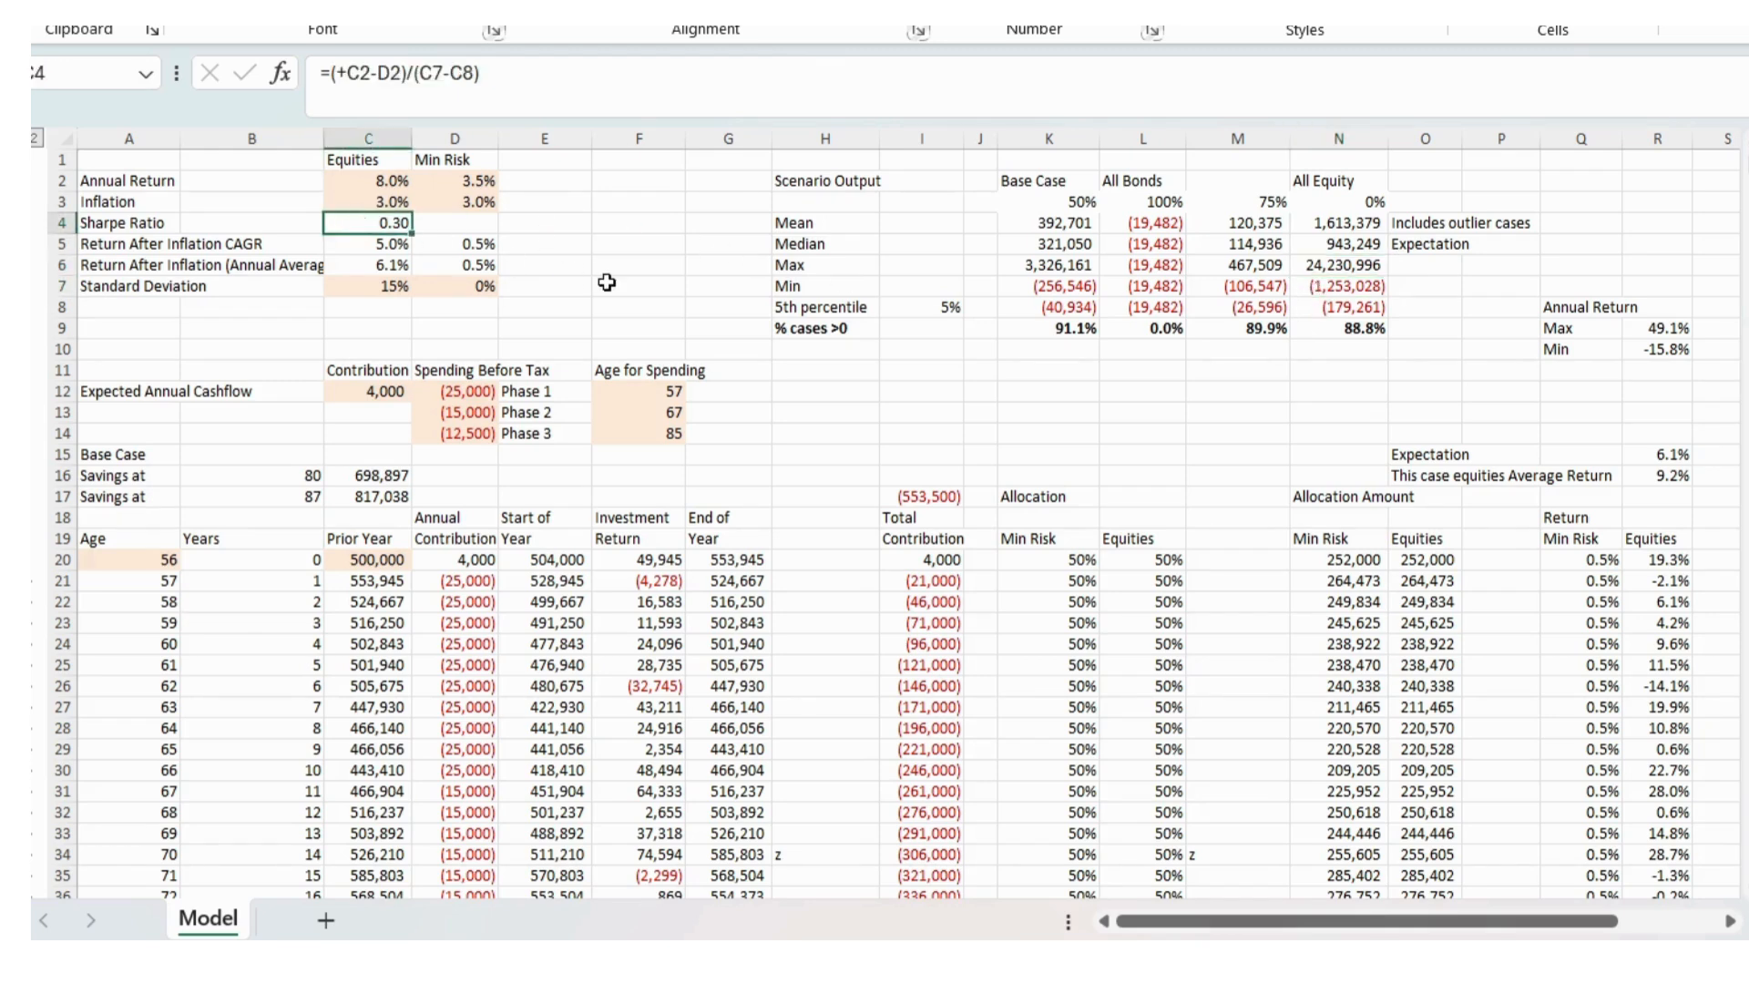
- Set the equities annual return to 6.5% and standard deviation to 9%, lifting the Sharpe ratio to 0.33
left_click(384, 184)
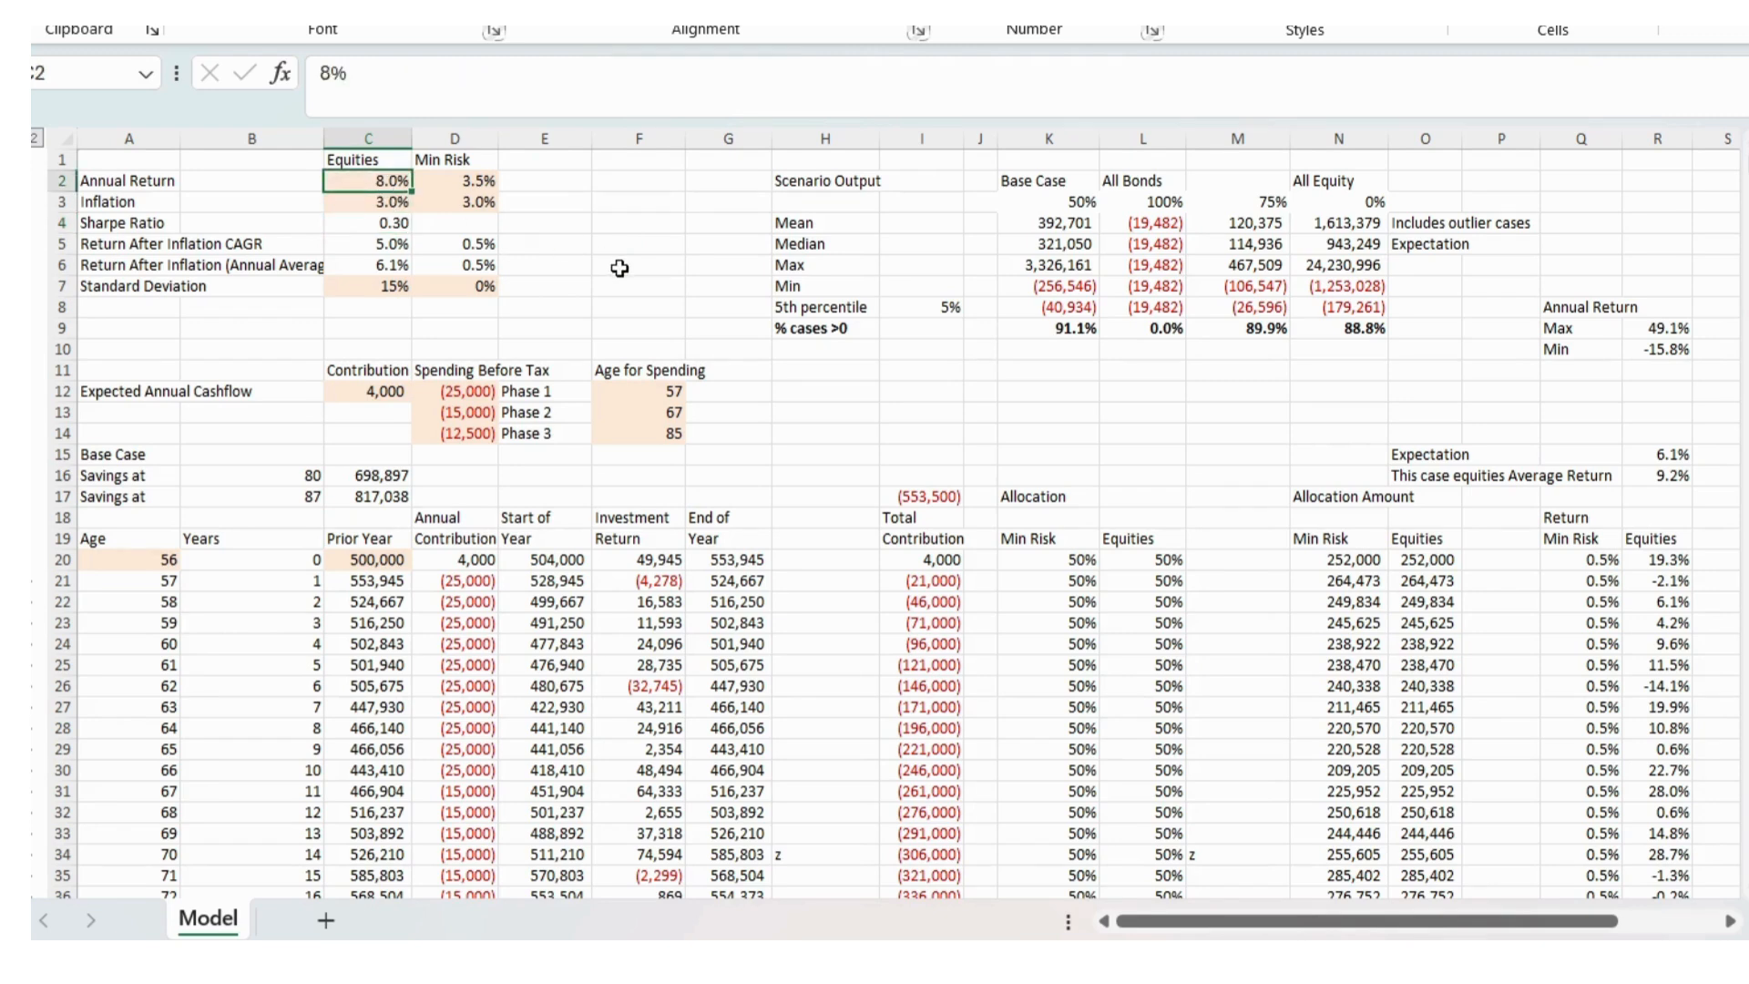
type("6")
type(".5")
key("Return")
key("Down")
key("Down")
key("Down")
key("Down")
key("Down")
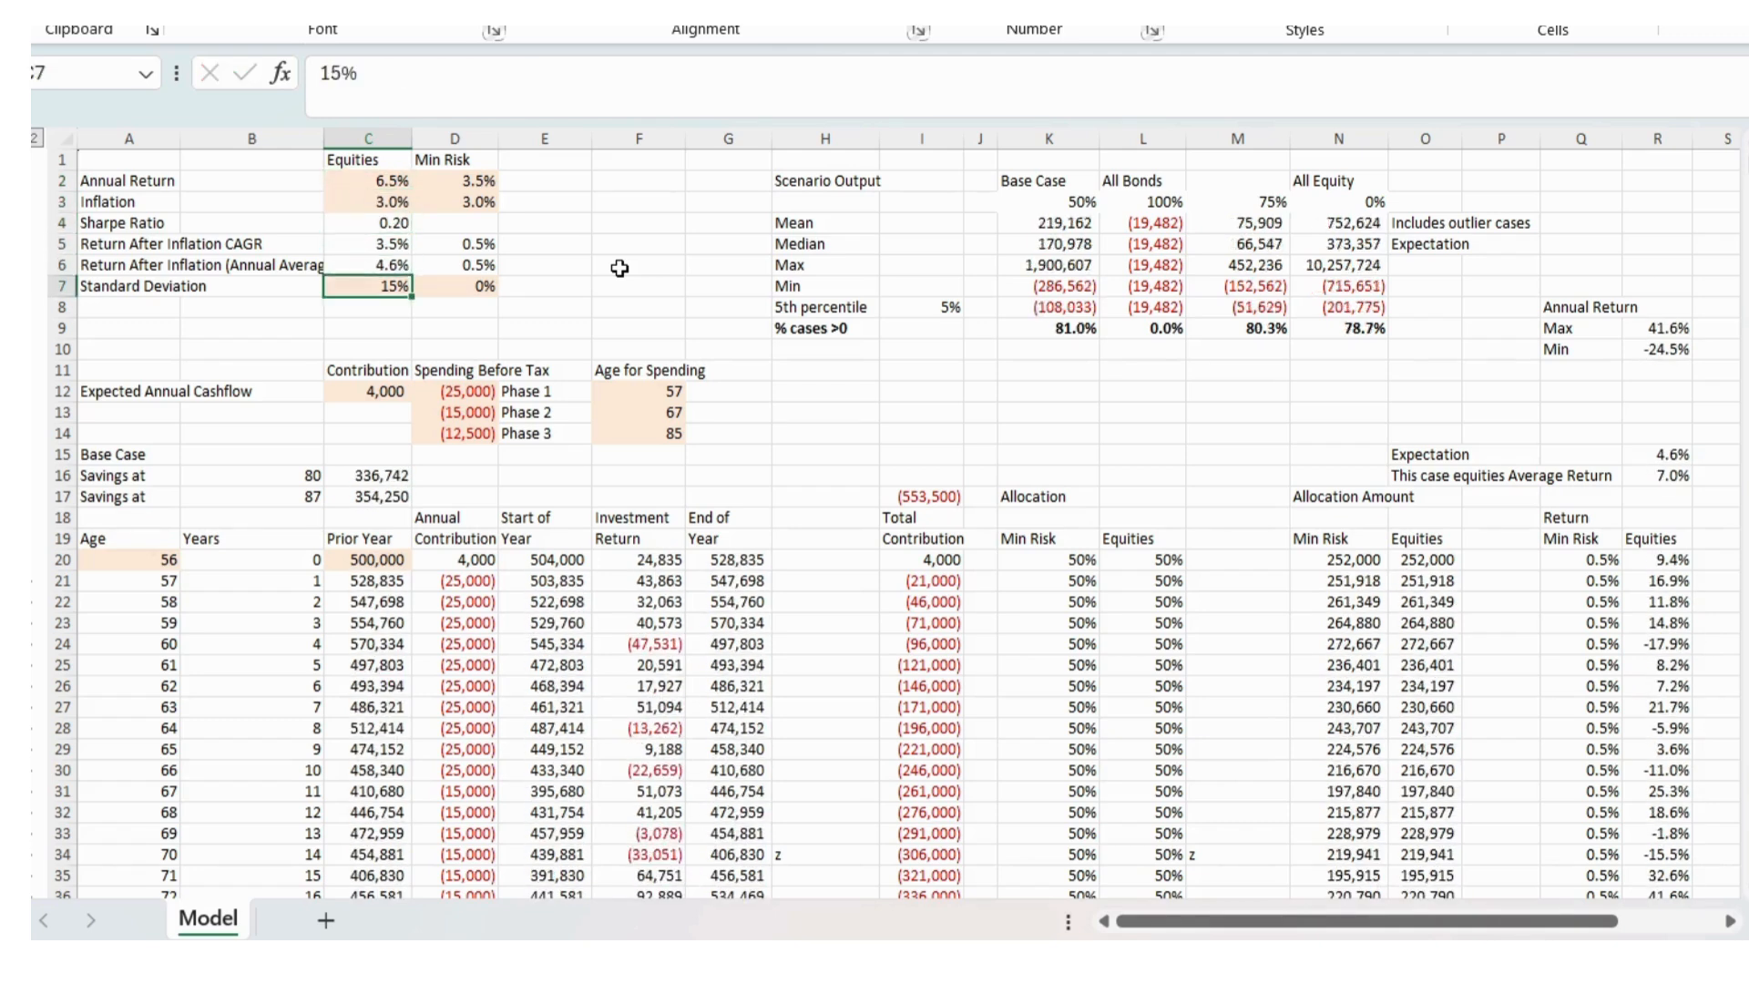
key("F2")
type("9%")
key("Return")
key("Down")
key("Right")
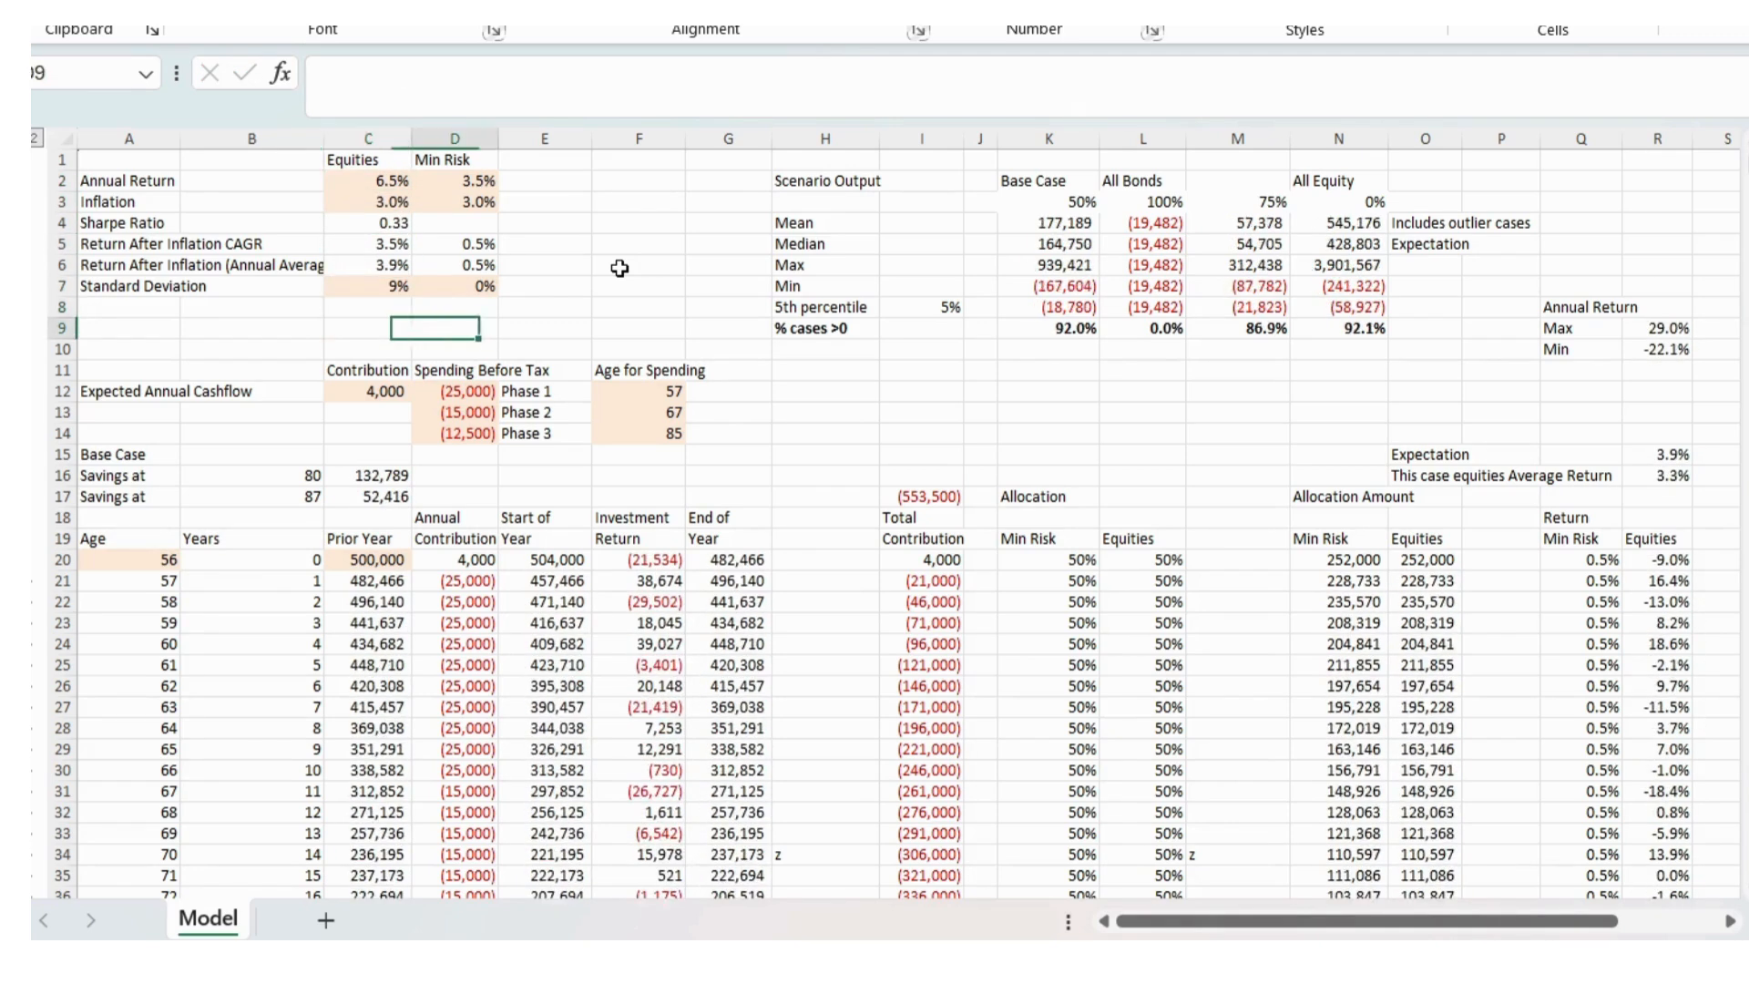
key("Up")
key("Up")
key("Up")
key("Up")
key("Up")
key("Left")
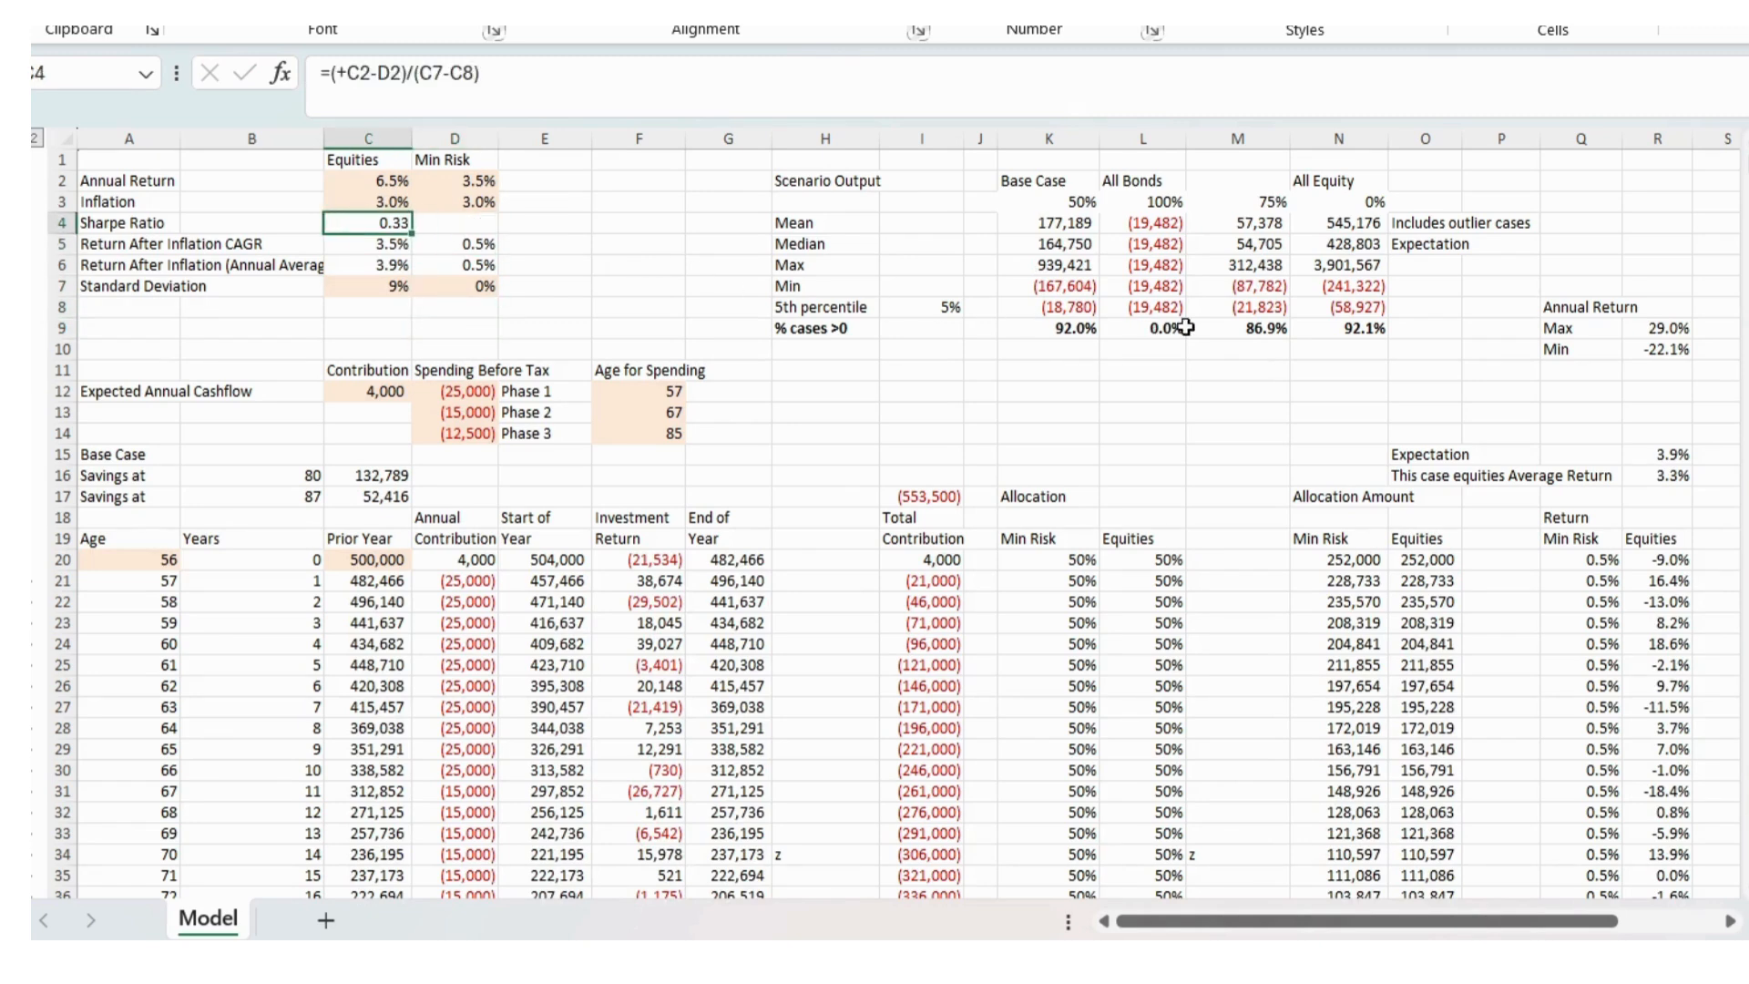
- Check the new All Equity success rate, maximum and minimum, then recheck the 6.5% and 9% inputs
left_click(1323, 328)
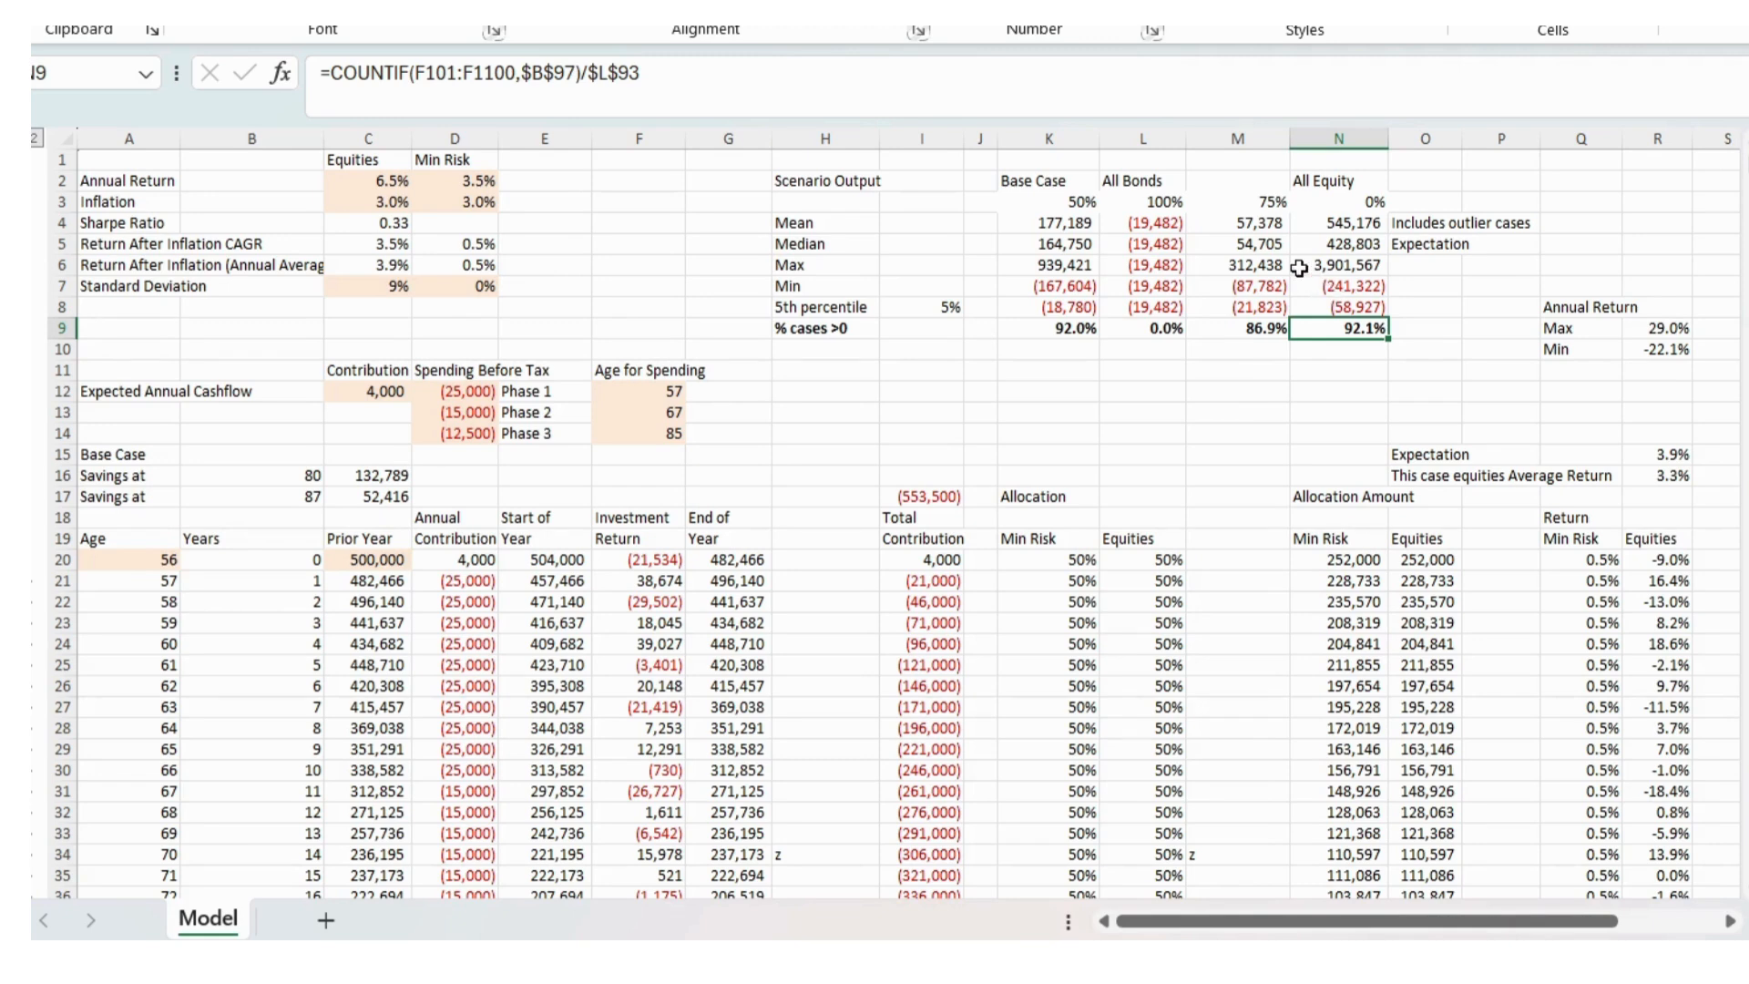
left_click(1300, 267)
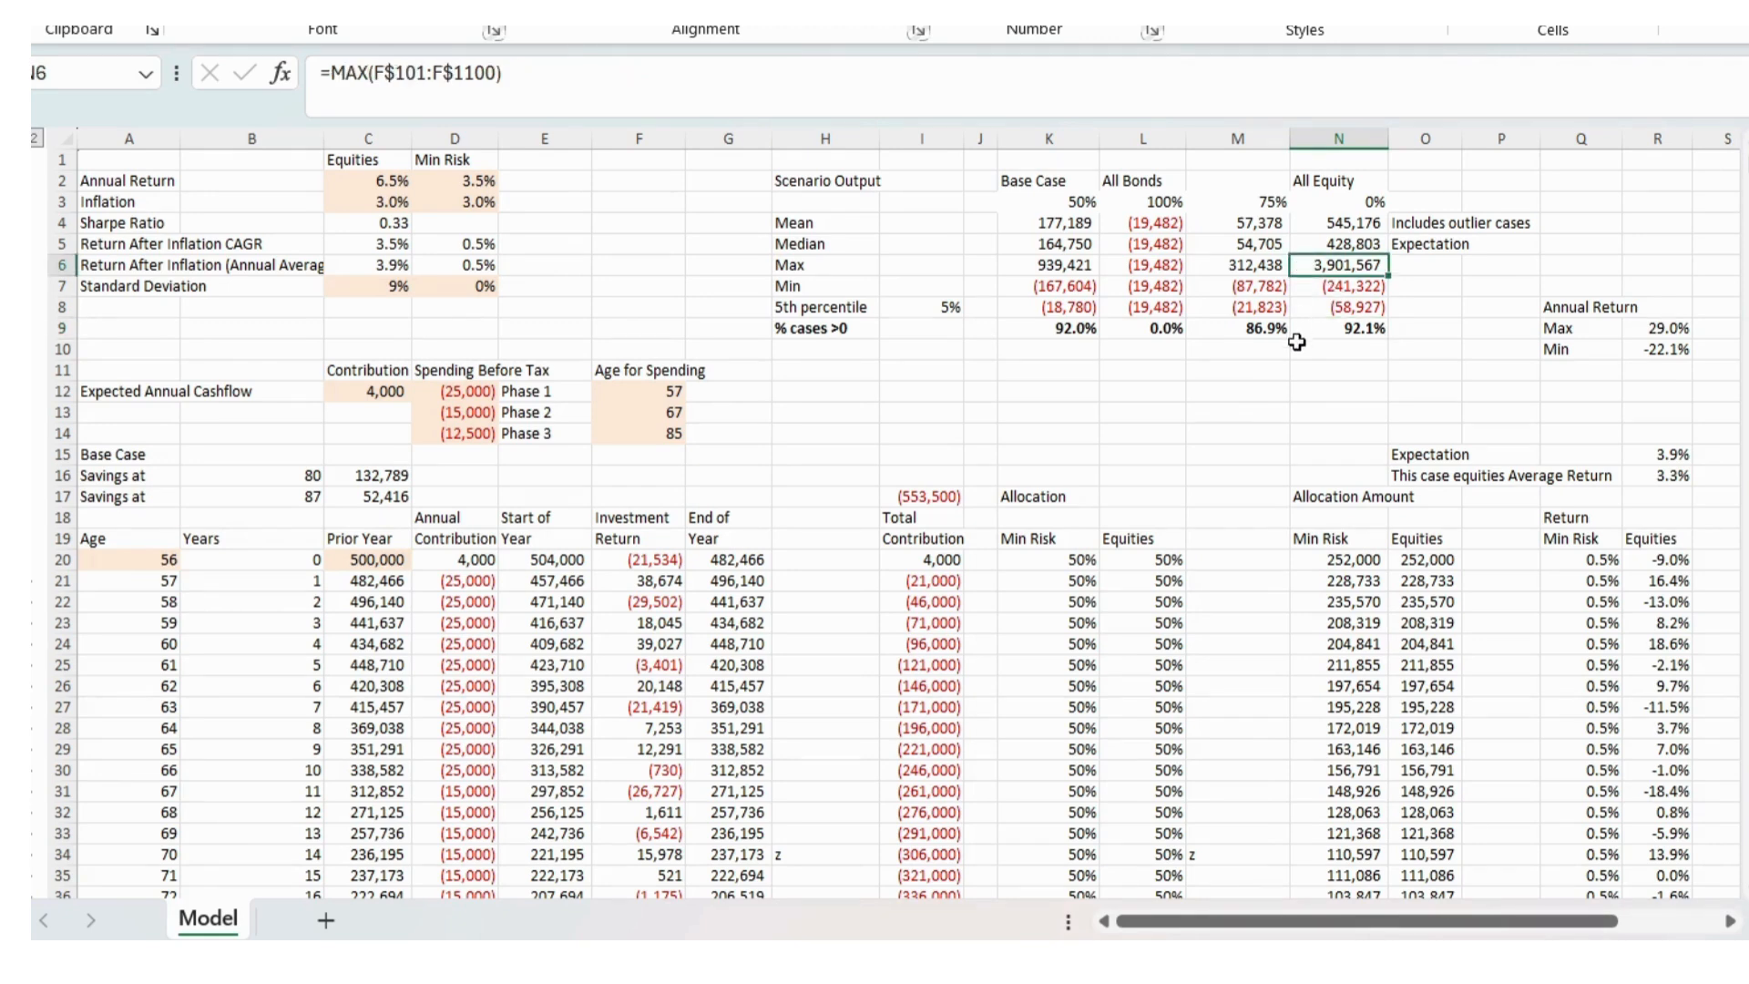
left_click(1335, 287)
left_click(1212, 413)
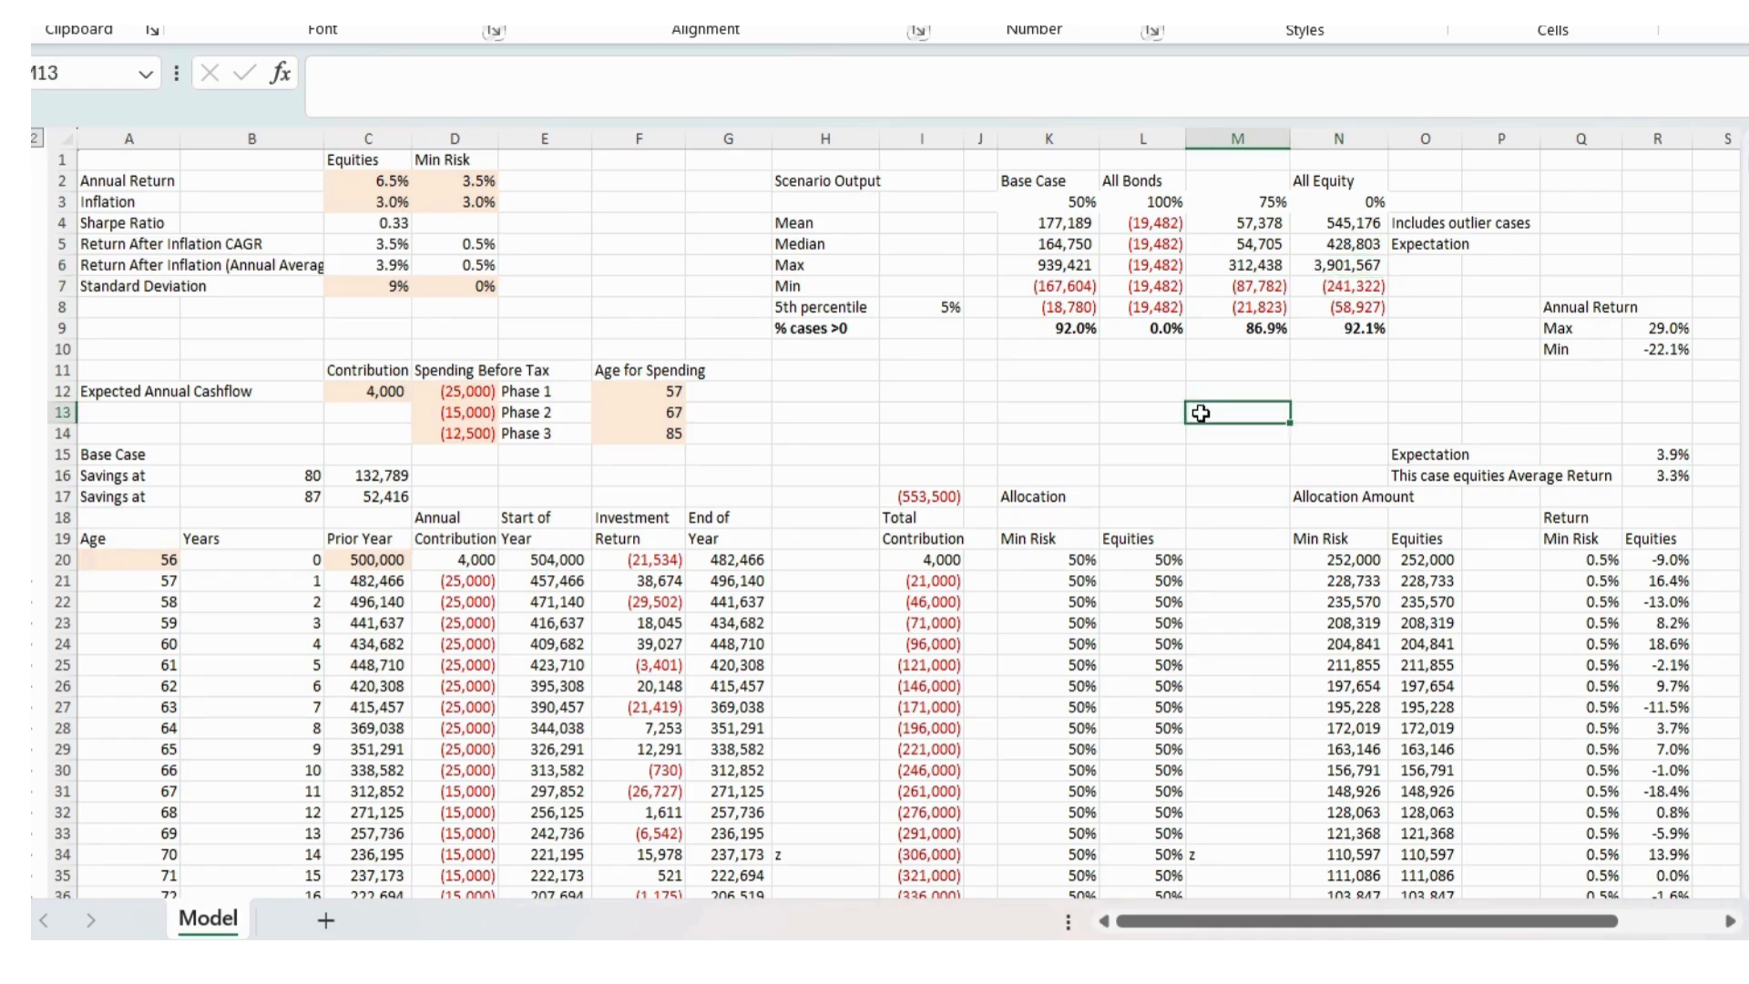
left_click(370, 182)
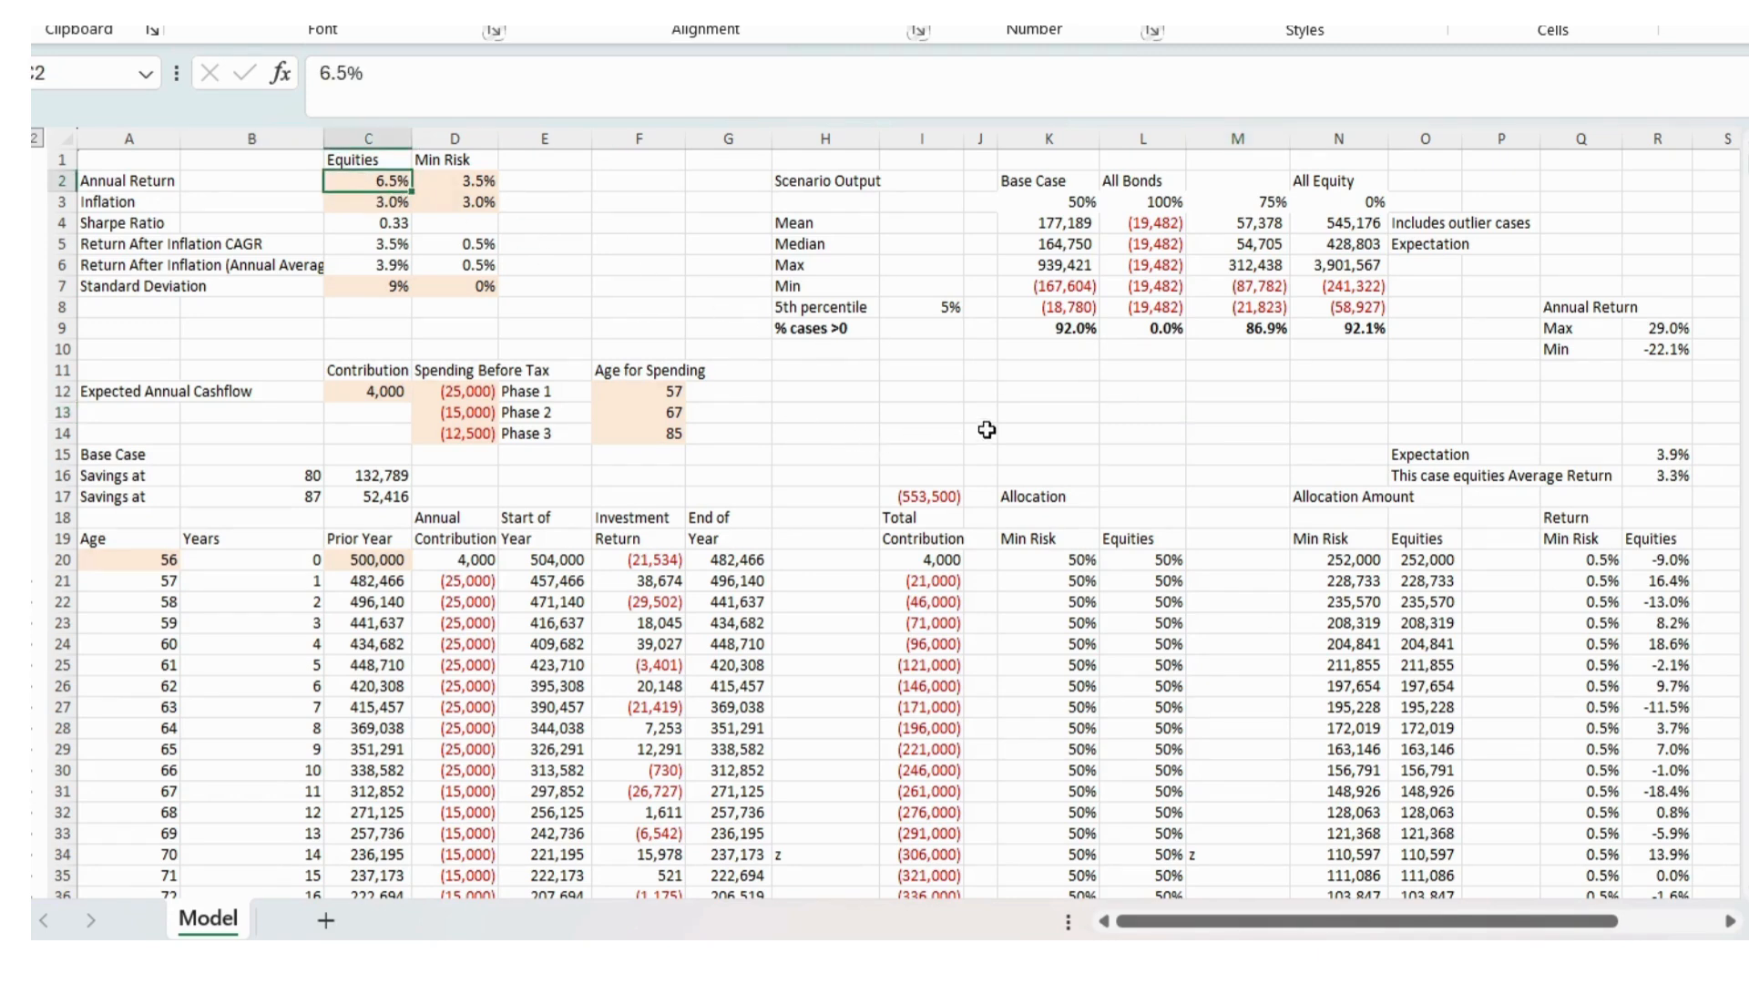
left_click(398, 286)
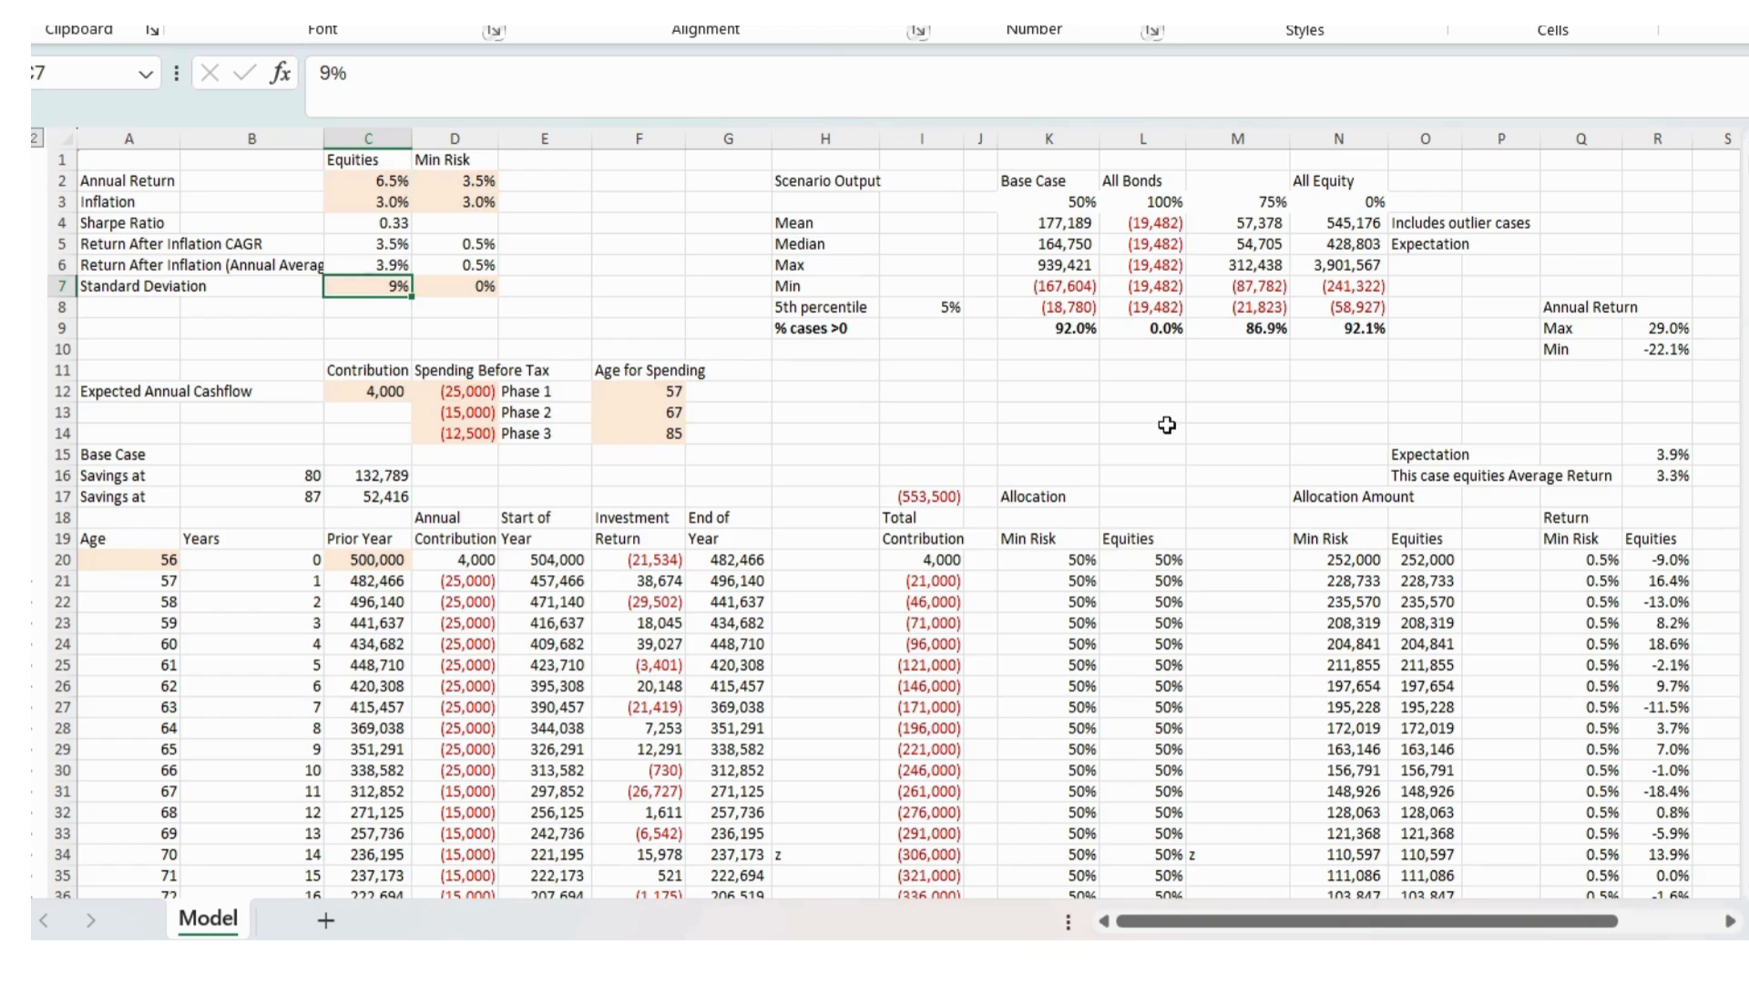
left_click(1212, 434)
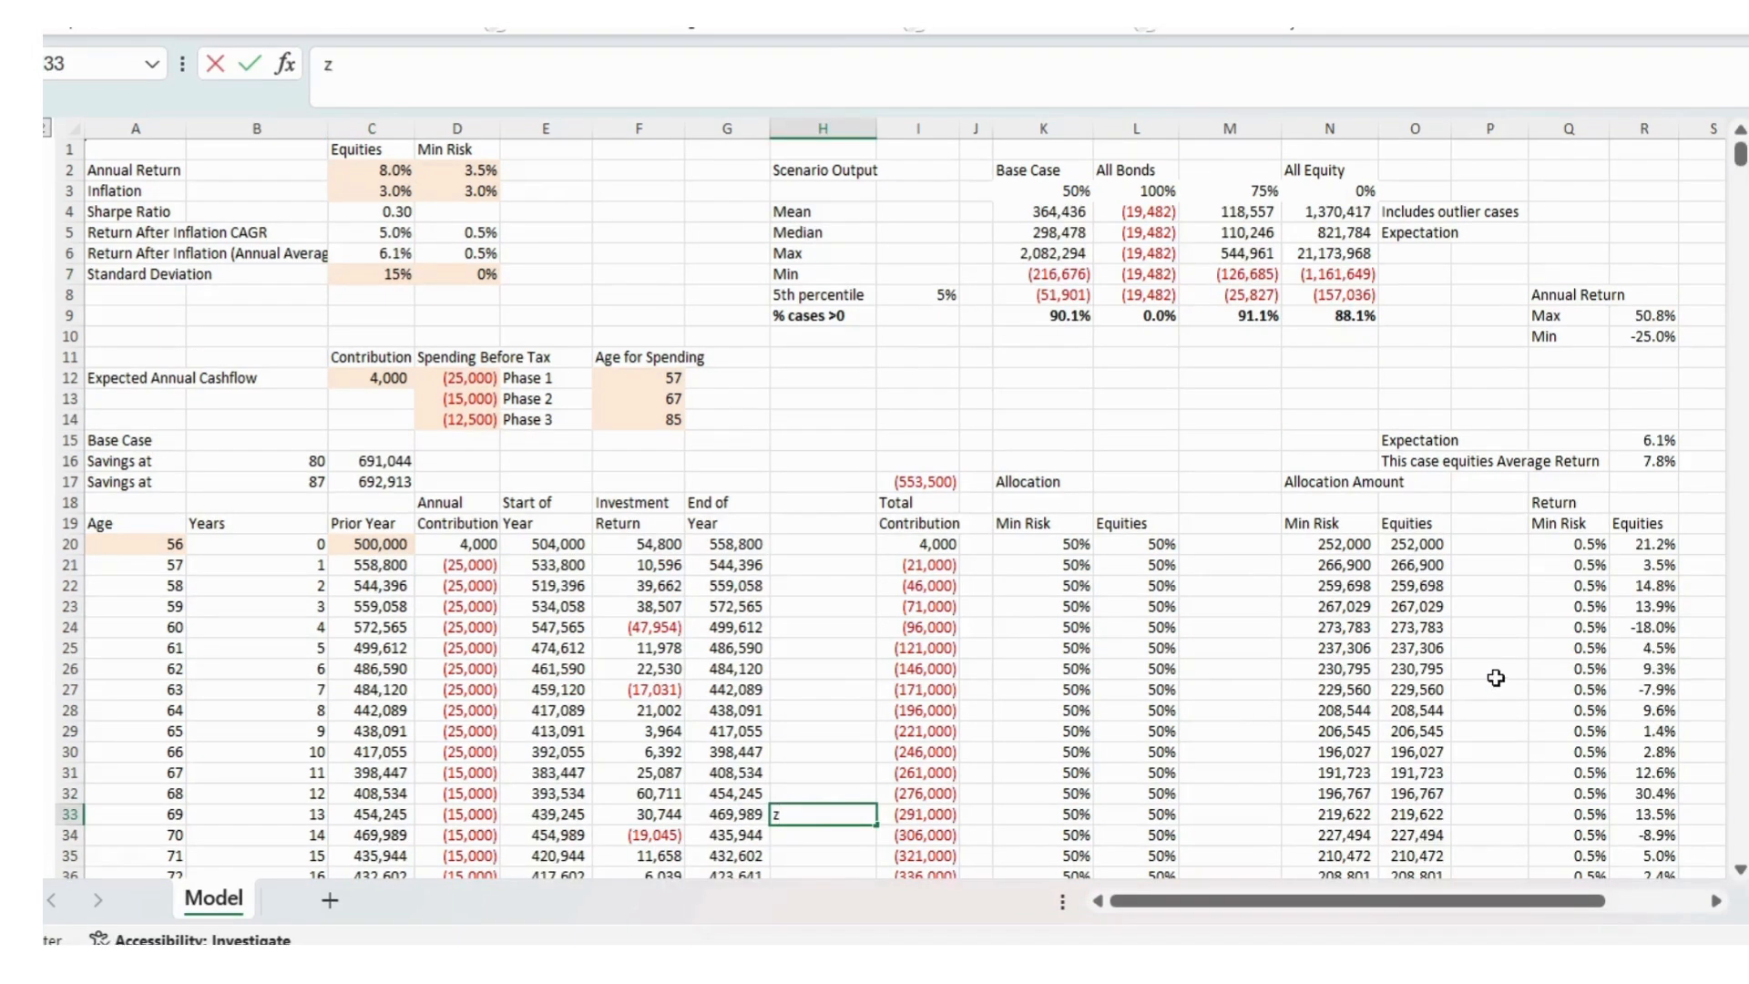
- Select a spare cell on the sheet ahead of restoring the 8% return and 15% deviation inputs
left_click(1497, 673)
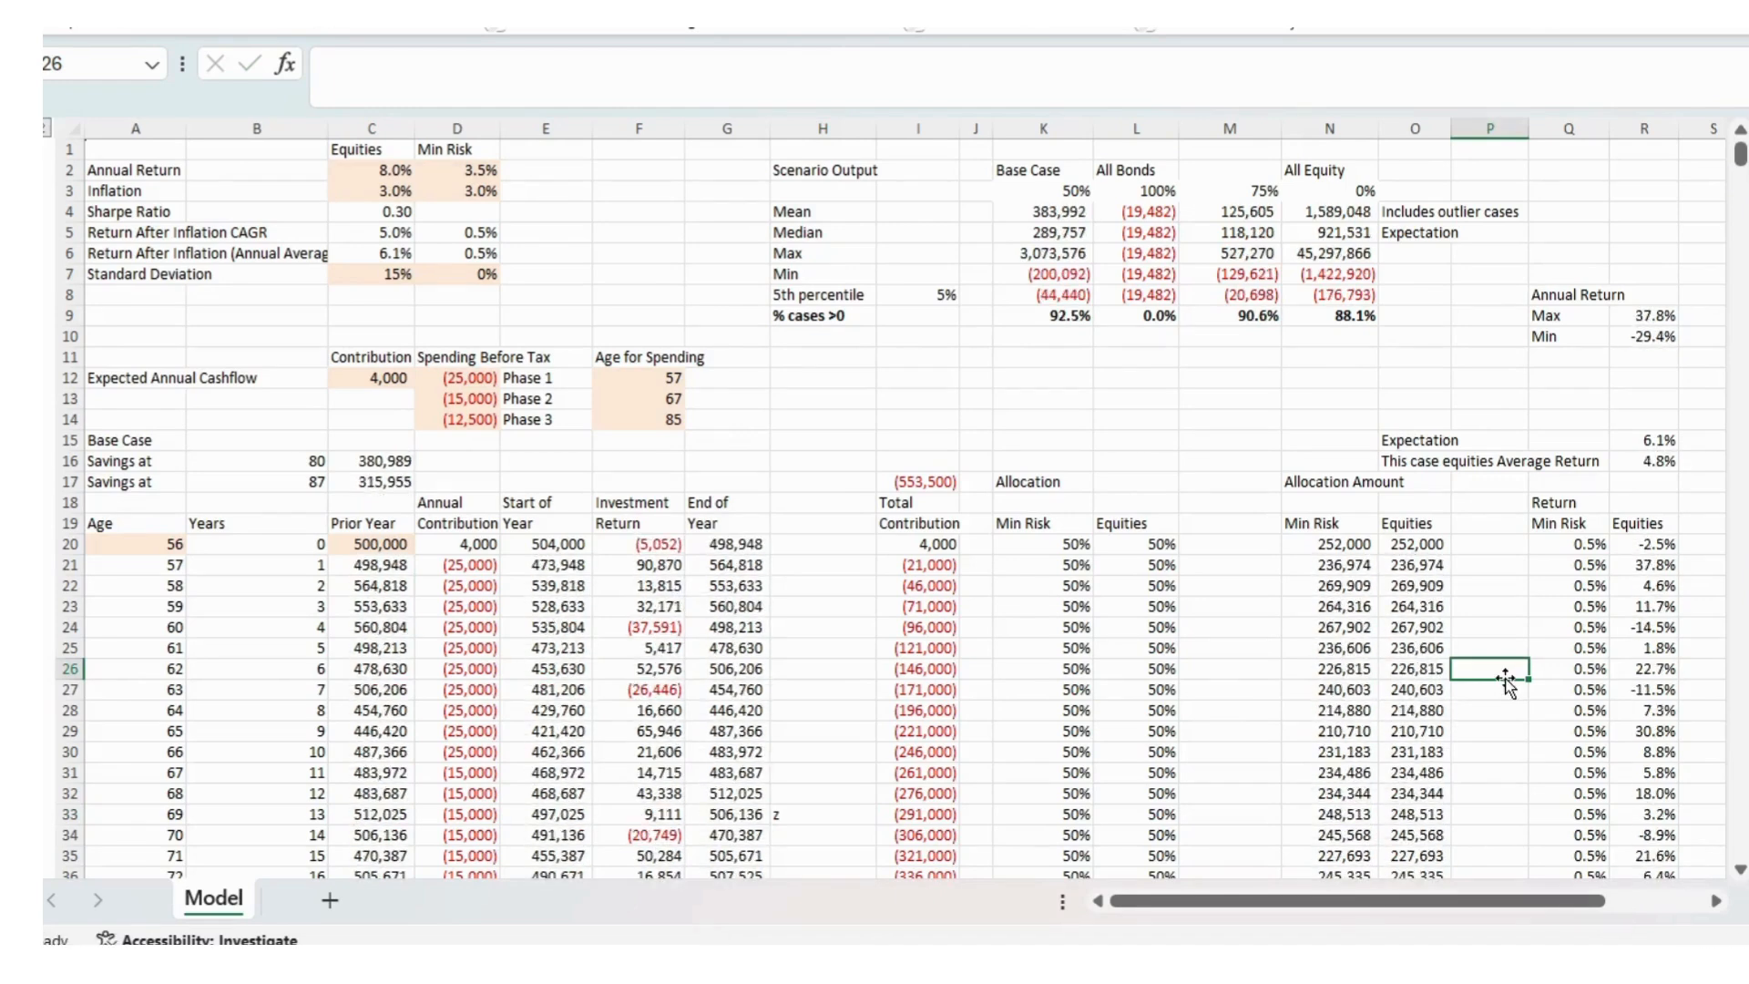